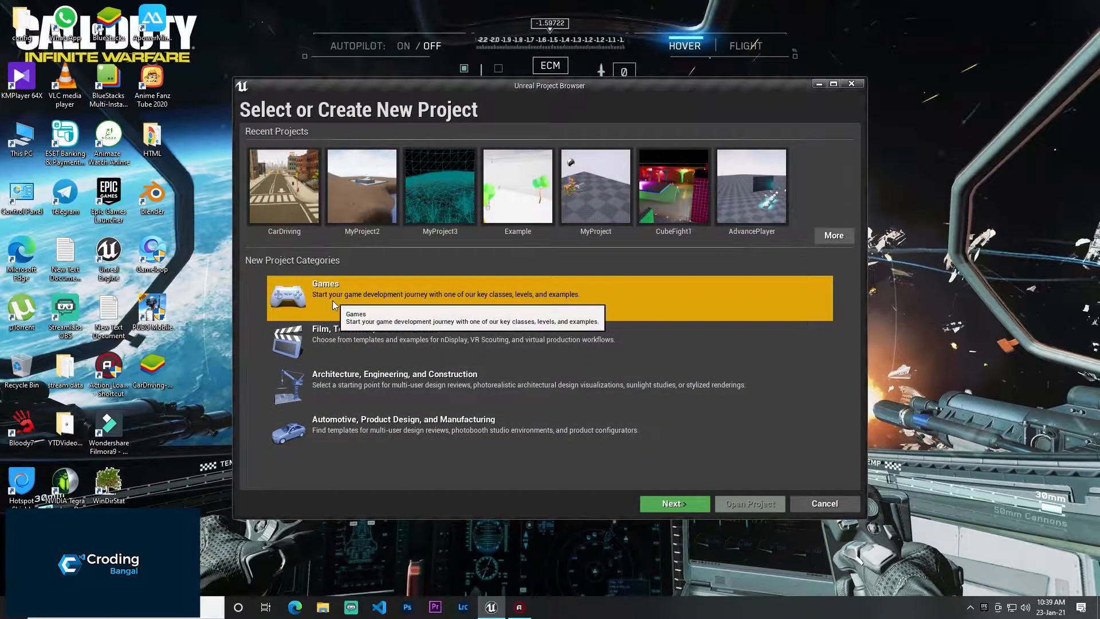
- Choose the Games category and the Third Person template for the new project
left_click(678, 504)
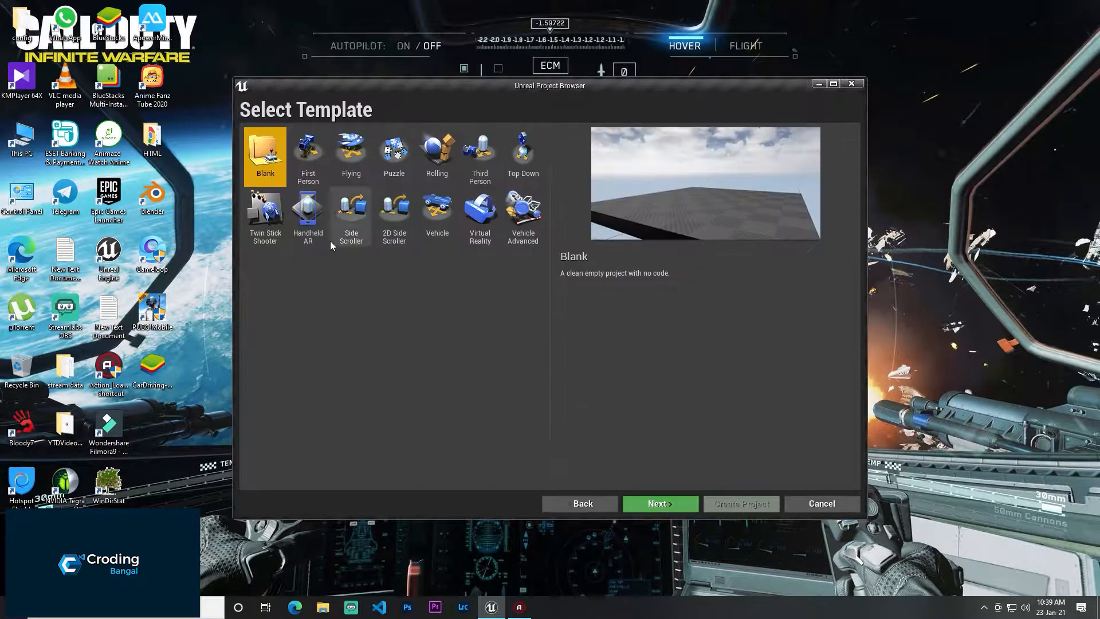
left_click(476, 154)
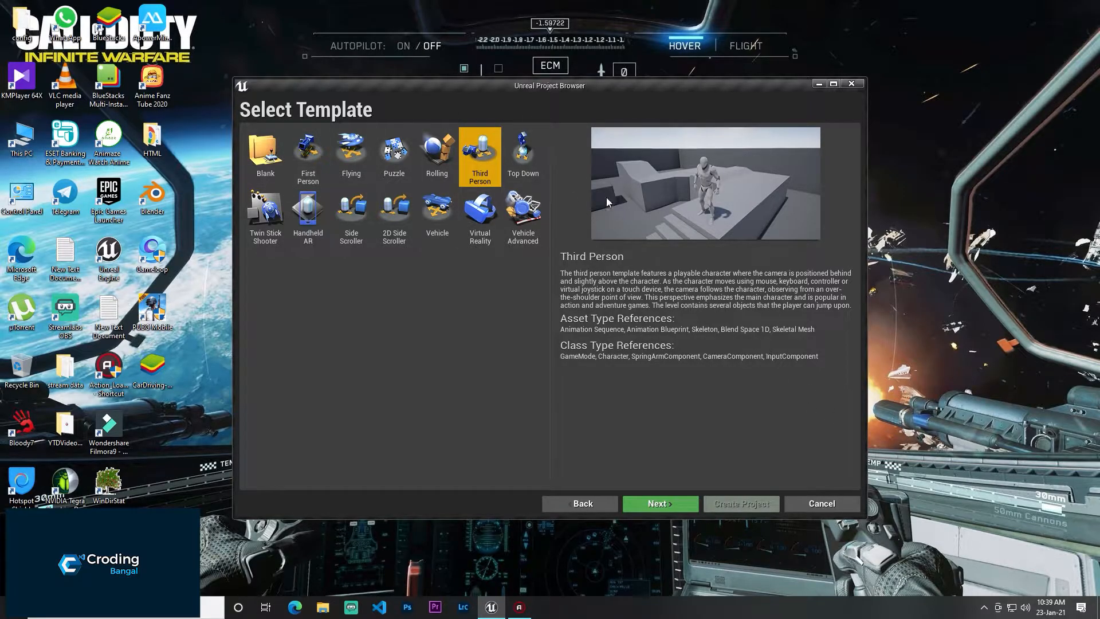
left_click(662, 509)
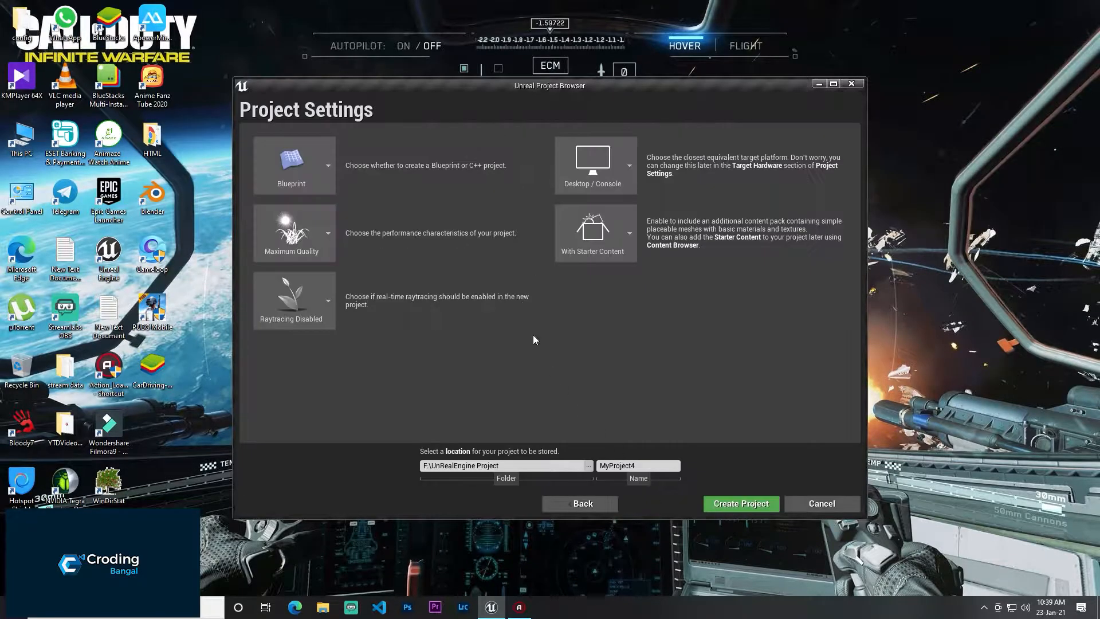
- Configure the project with No Starter Content, Mobile / Tablet as the target platform and Scalable 3D or 2D performance
left_click(598, 240)
left_click(585, 350)
left_click(601, 252)
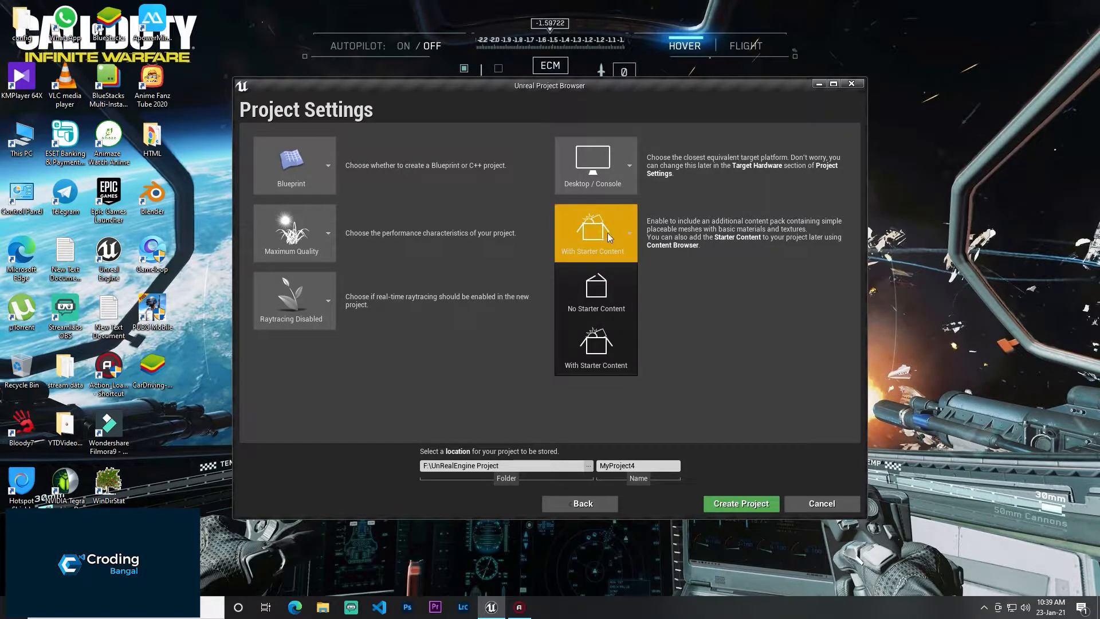
left_click(593, 287)
left_click(593, 165)
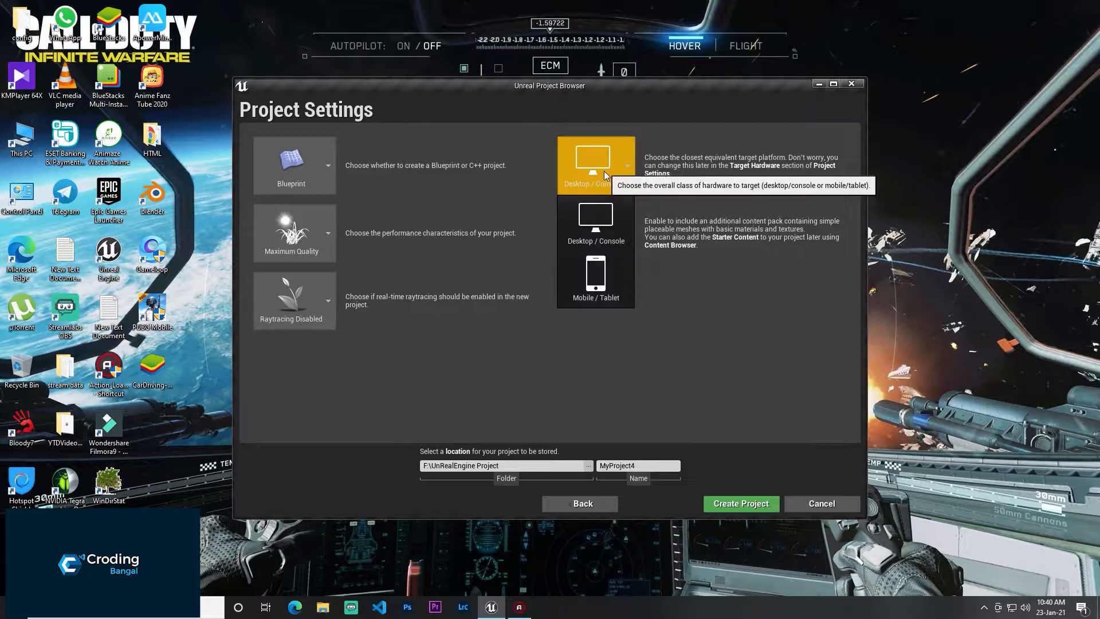
left_click(603, 274)
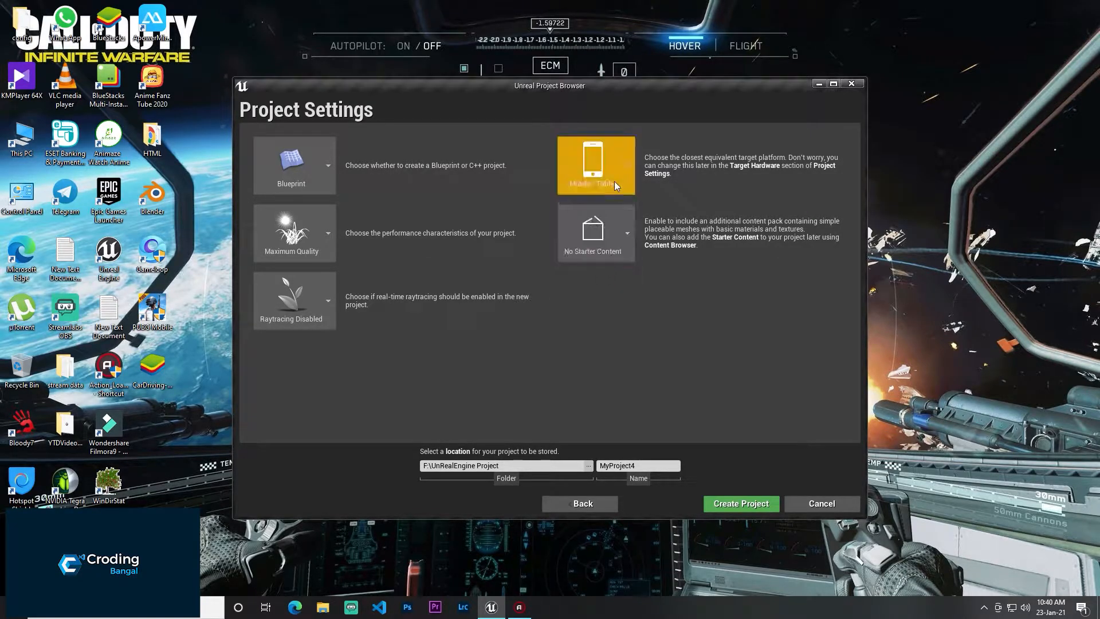
left_click(292, 232)
left_click(304, 357)
- Name the project BattelGroundBD and create it
left_click(624, 465)
type("Playe")
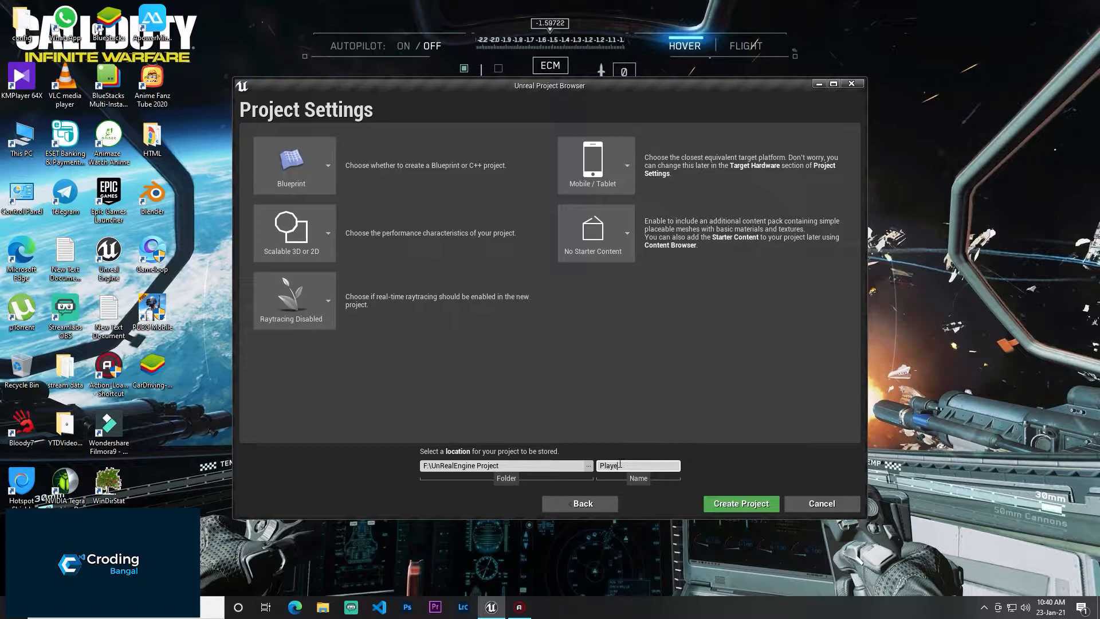
key("BackSpace")
key("BackSpace")
key("BackSpace")
key("BackSpace")
key("BackSpace")
type("B")
key("BackSpace")
key("BackSpace")
type("bd")
key("BackSpace")
key("BackSpace")
type("bBA")
key("BackSpace")
type("D")
left_click(725, 508)
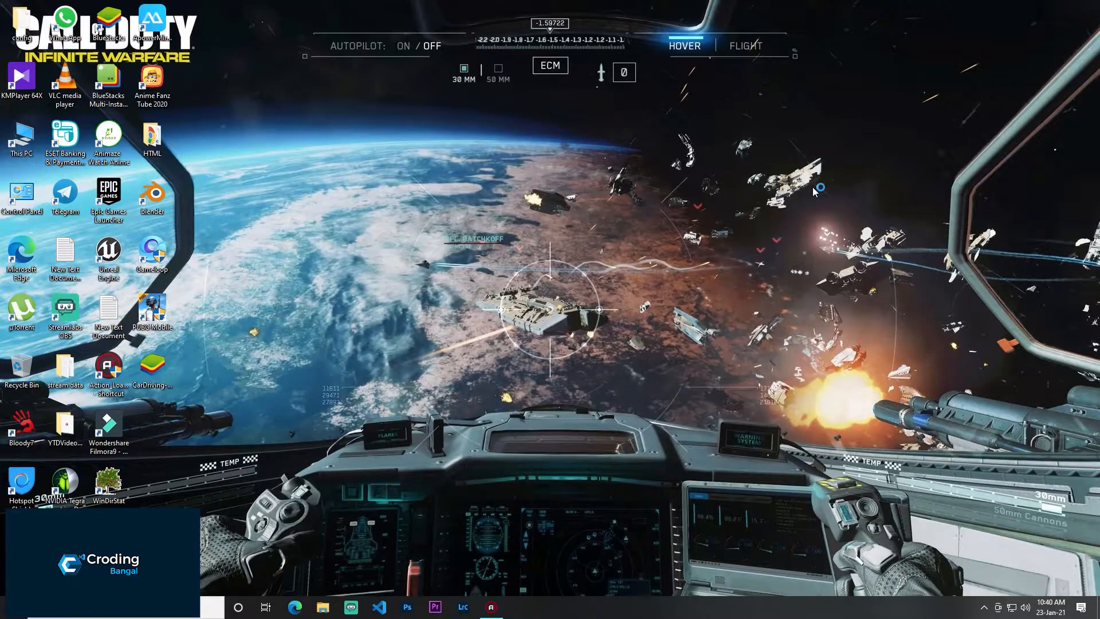
right_click(813, 189)
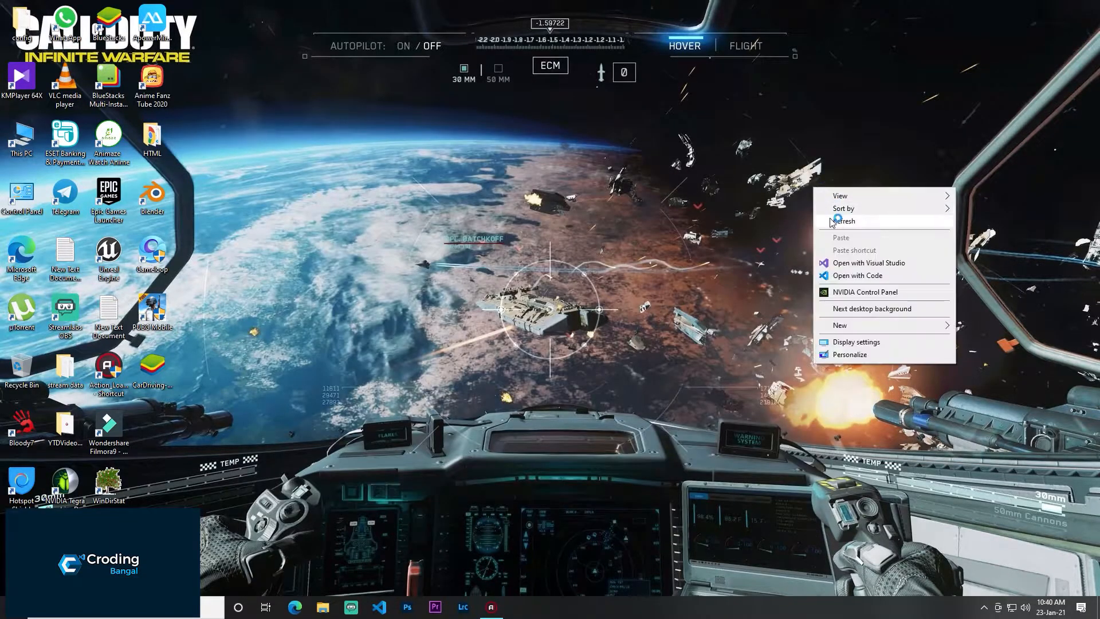
left_click(832, 222)
right_click(809, 166)
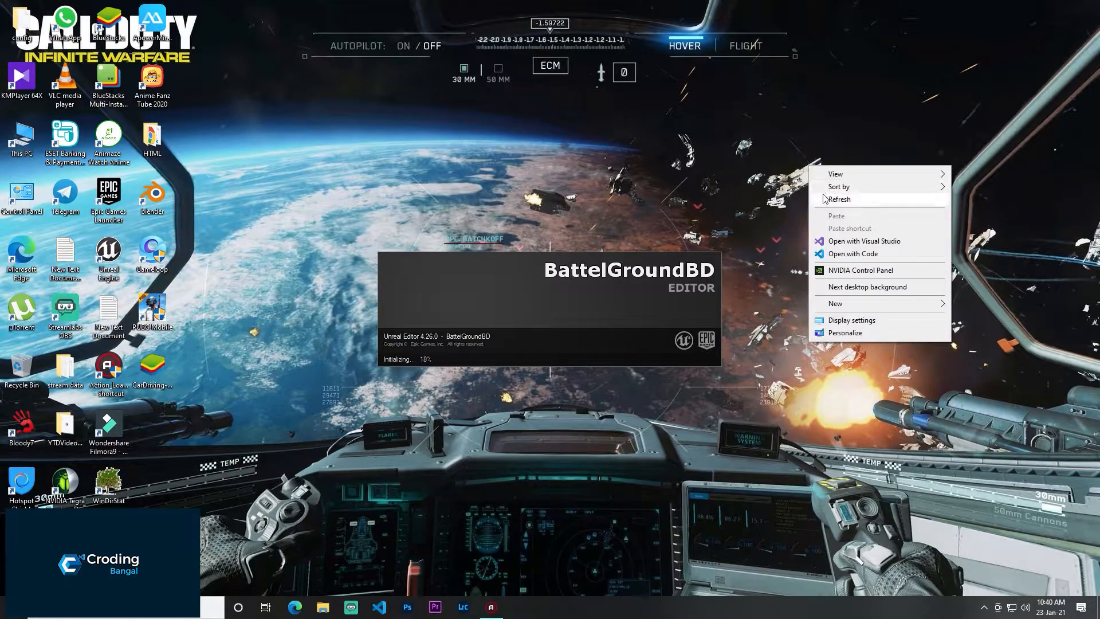
left_click(825, 199)
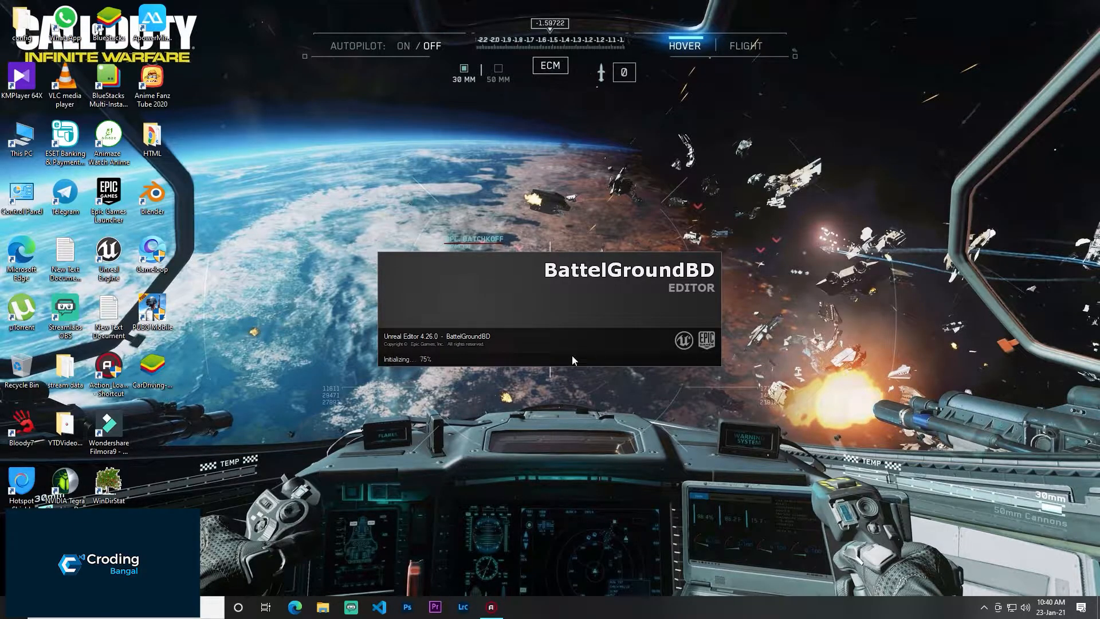
right_click(784, 142)
left_click(793, 176)
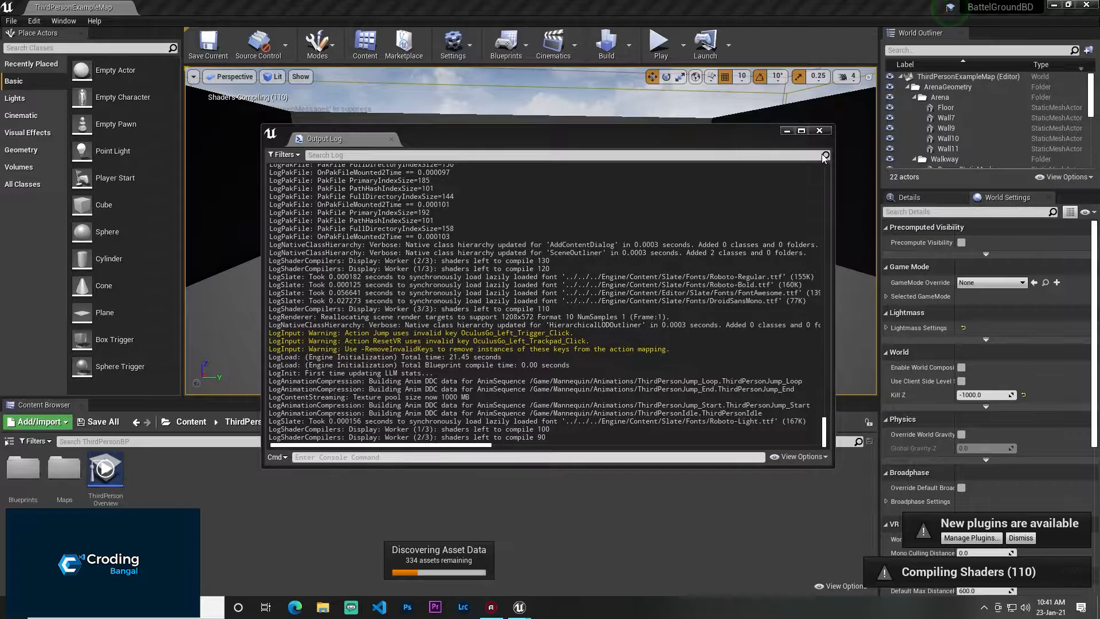
- Close the Output Log and briefly play-test the third-person example level
left_click(820, 130)
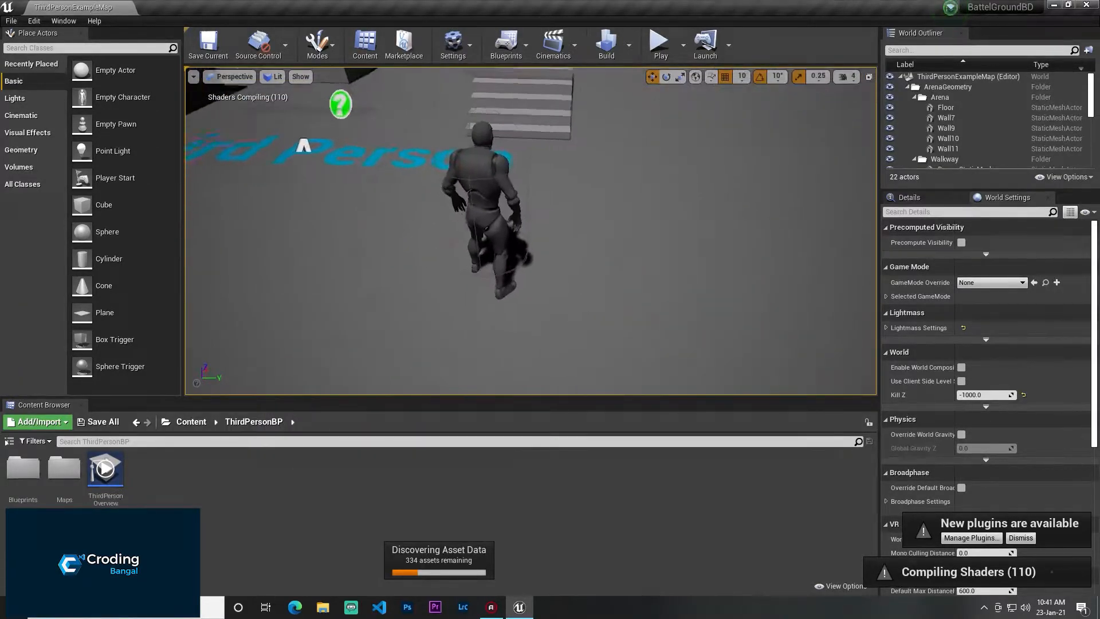
right_click_drag(531, 231, 651, 233)
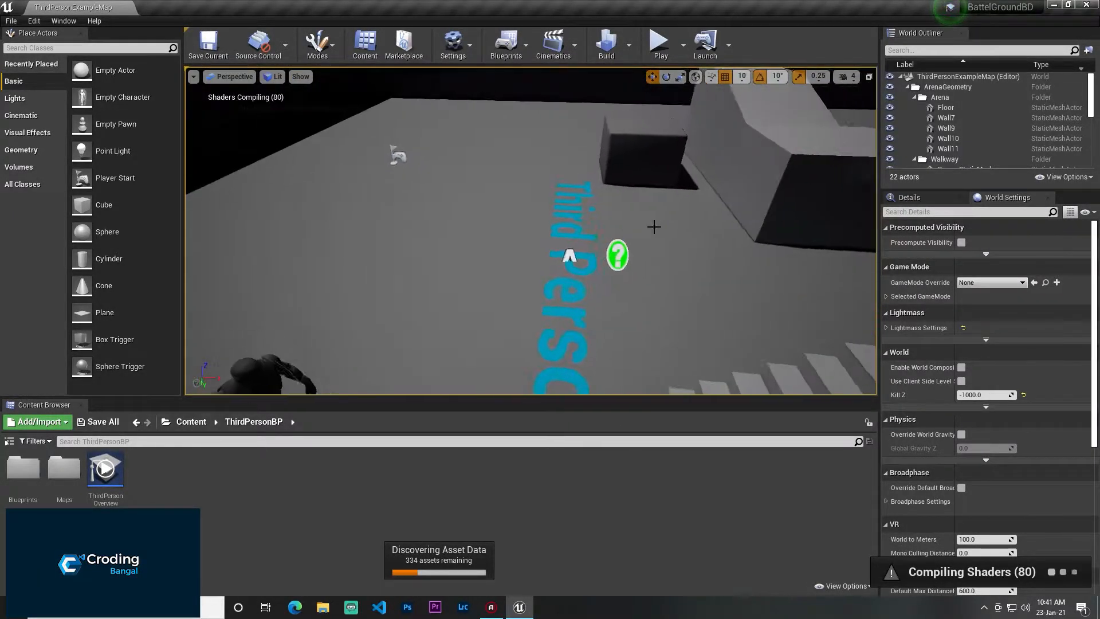
left_click(660, 43)
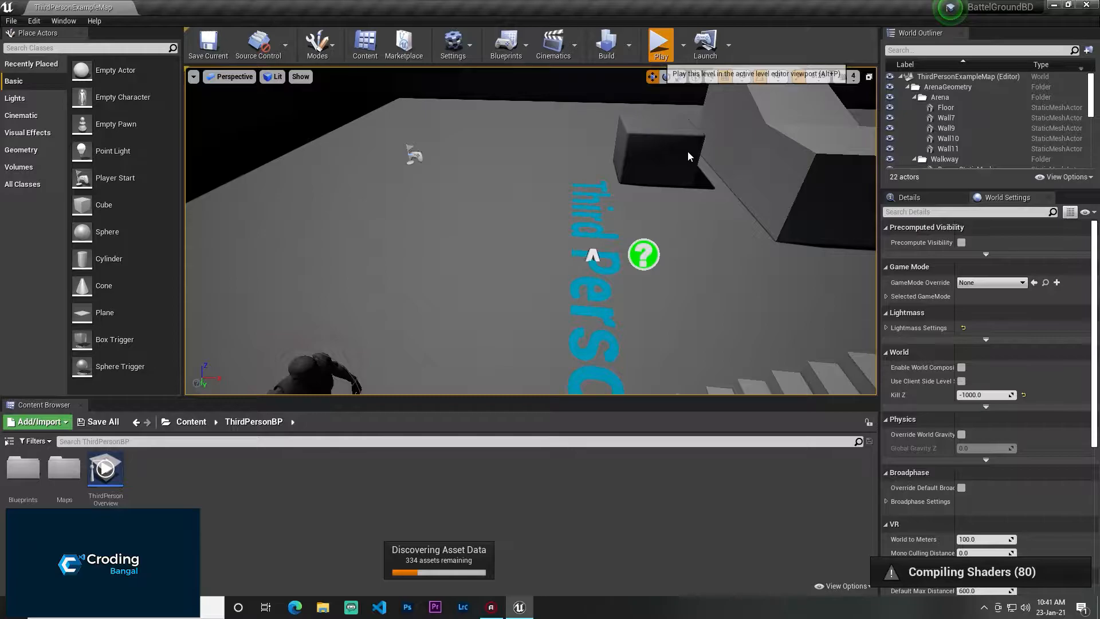
key("w")
key("s")
key("Escape")
left_click(449, 194)
right_click_drag(450, 195, 470, 143)
key("s")
key("s")
mouse_move(406, 273)
right_mouse_down()
mouse_move(286, 273)
mouse_move(406, 273)
right_mouse_up()
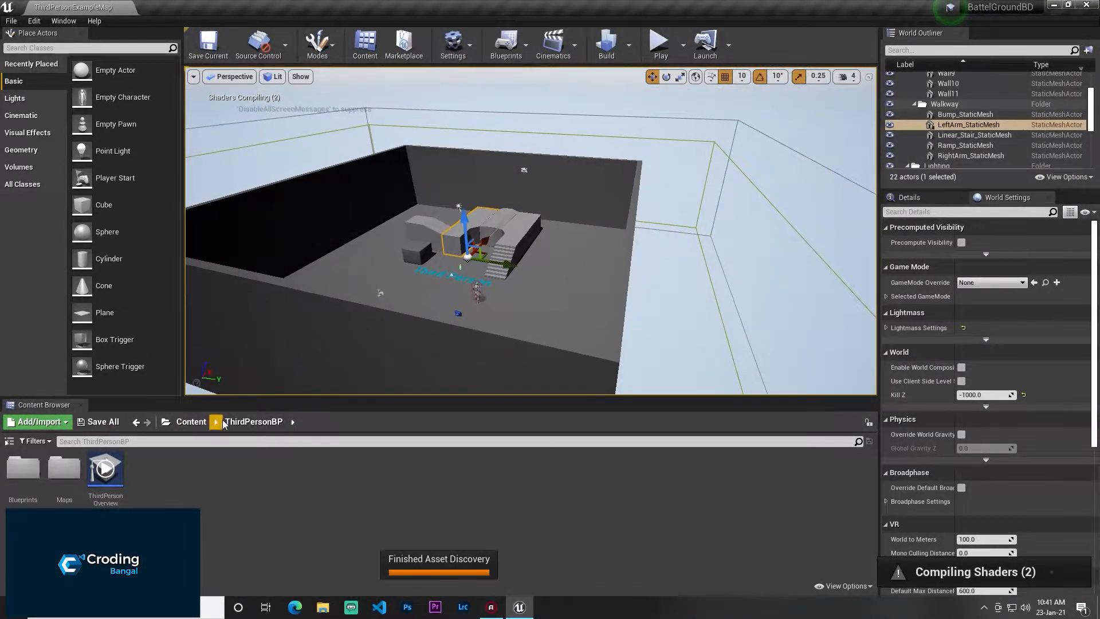
- Go to the root Content folder and show the folder tree beside the assets
left_click(191, 421)
left_click(9, 442)
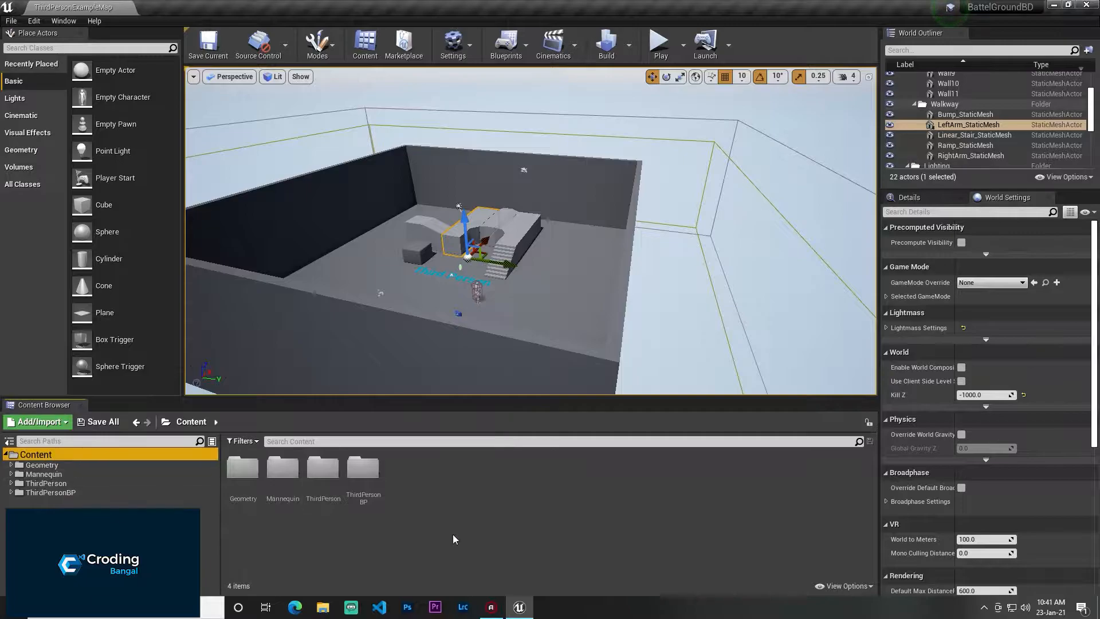
right_click(405, 152)
left_click(19, 22)
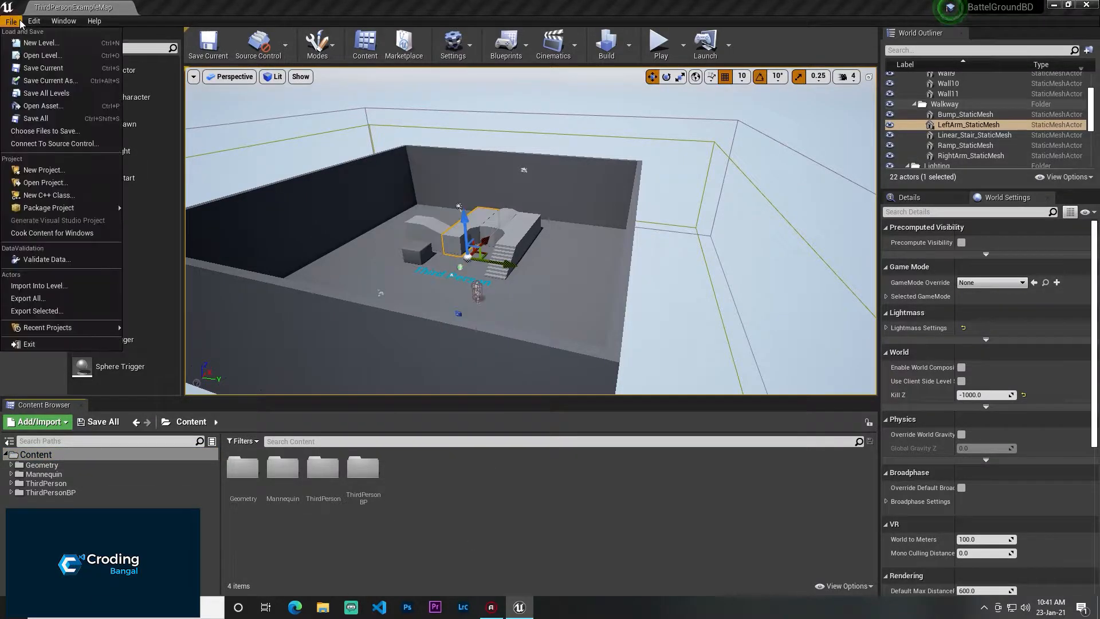
left_click(41, 55)
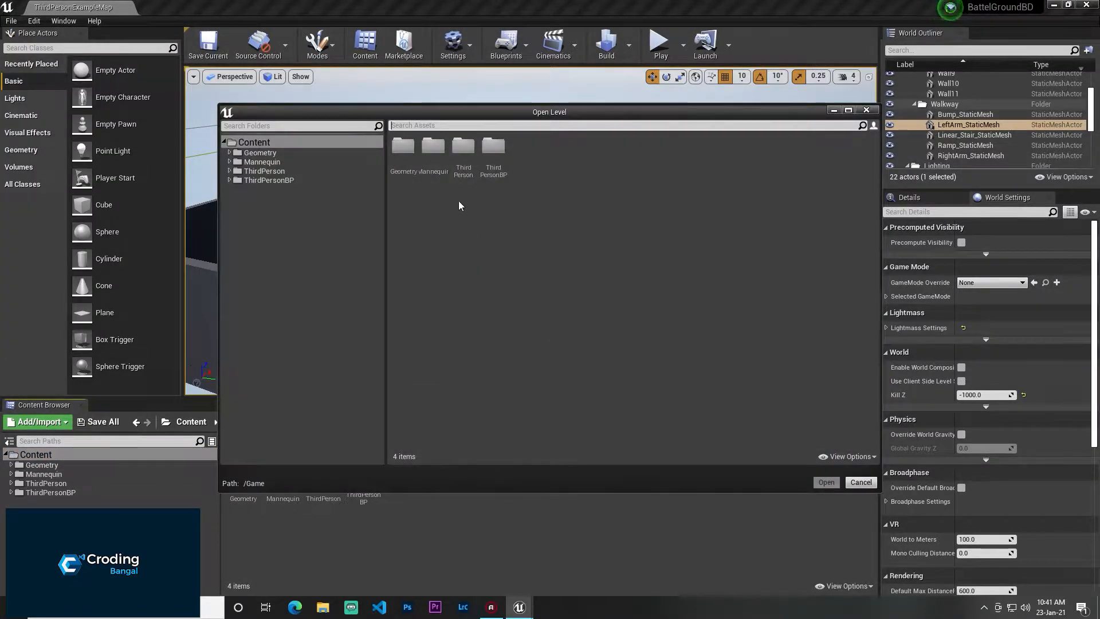
left_click(867, 110)
- Create a new level from the default template with floor, sky and player start
left_click(11, 21)
left_click(36, 43)
left_click(457, 241)
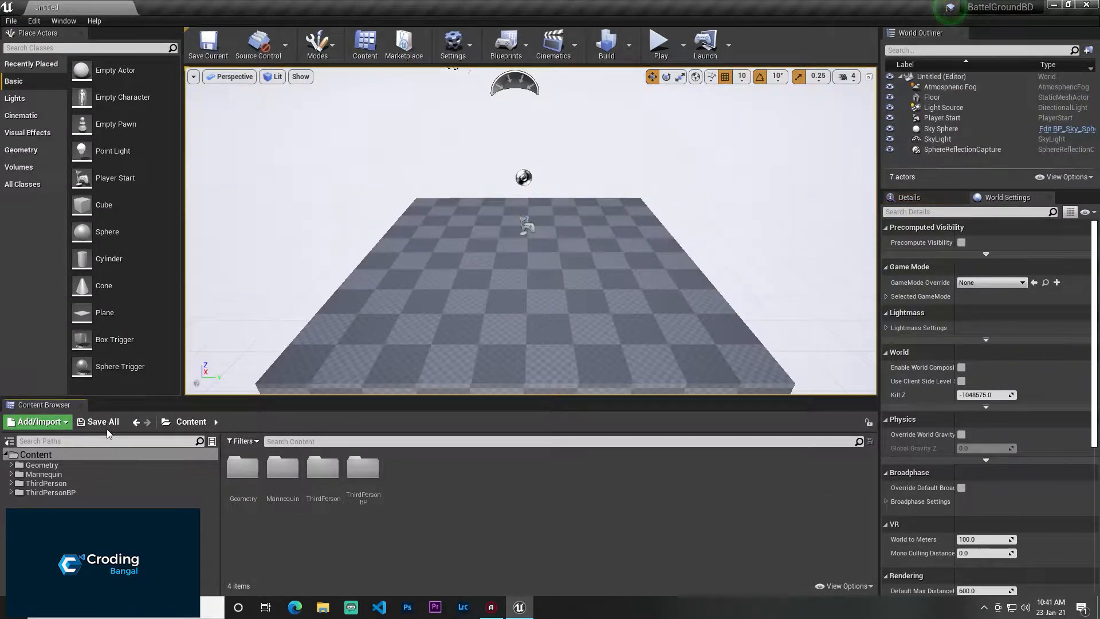
- Save the new level in the Content folder under the name lobby
left_click(208, 44)
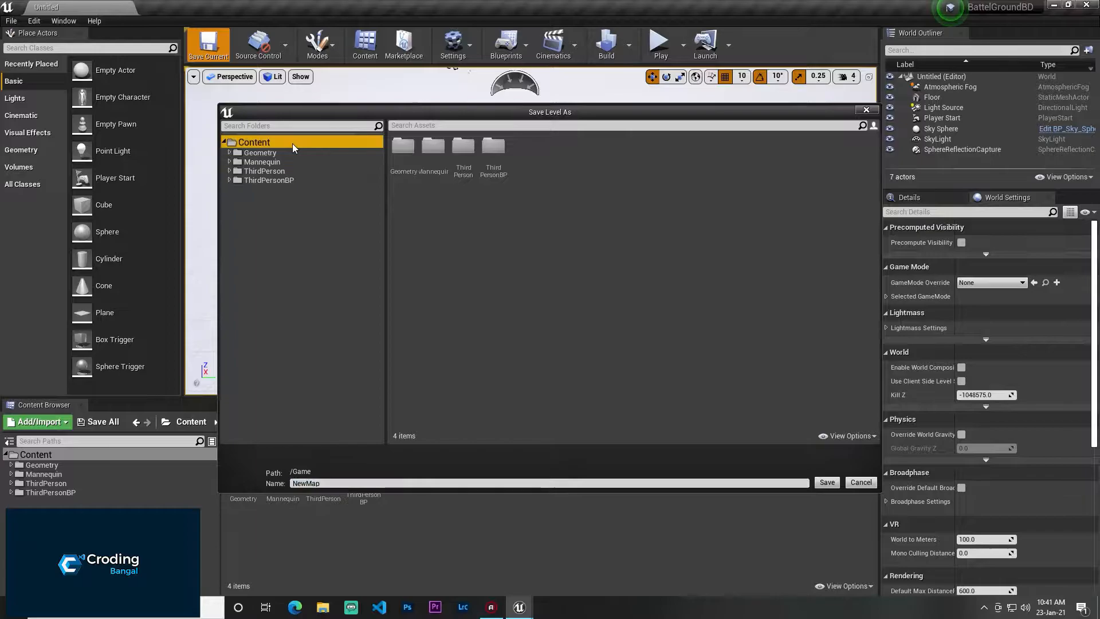
left_click(347, 483)
key("BackSpace")
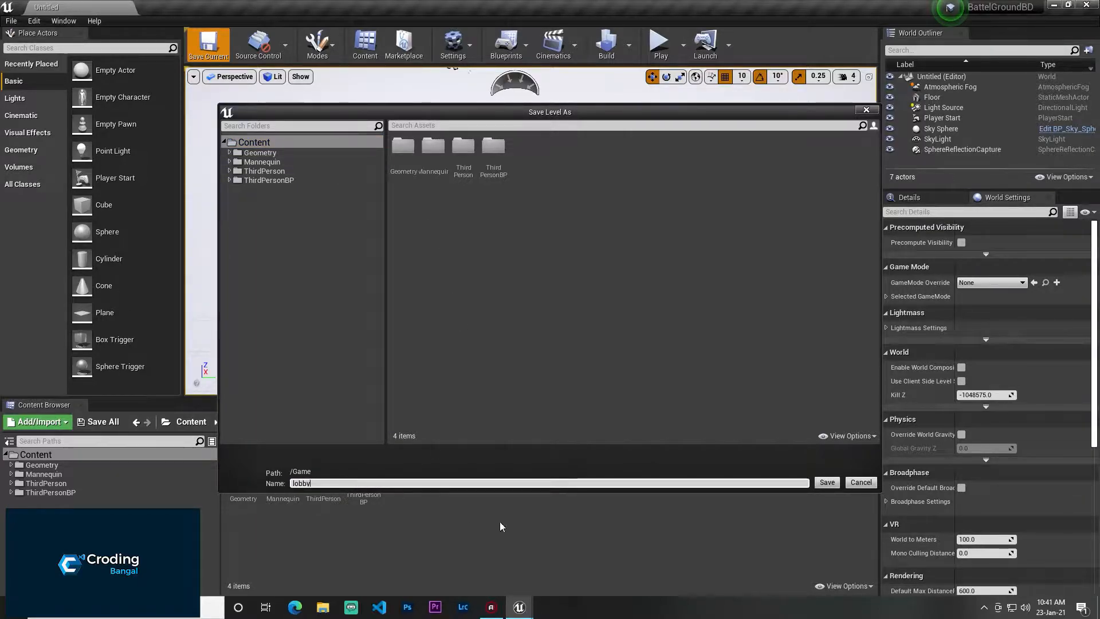
left_click(827, 482)
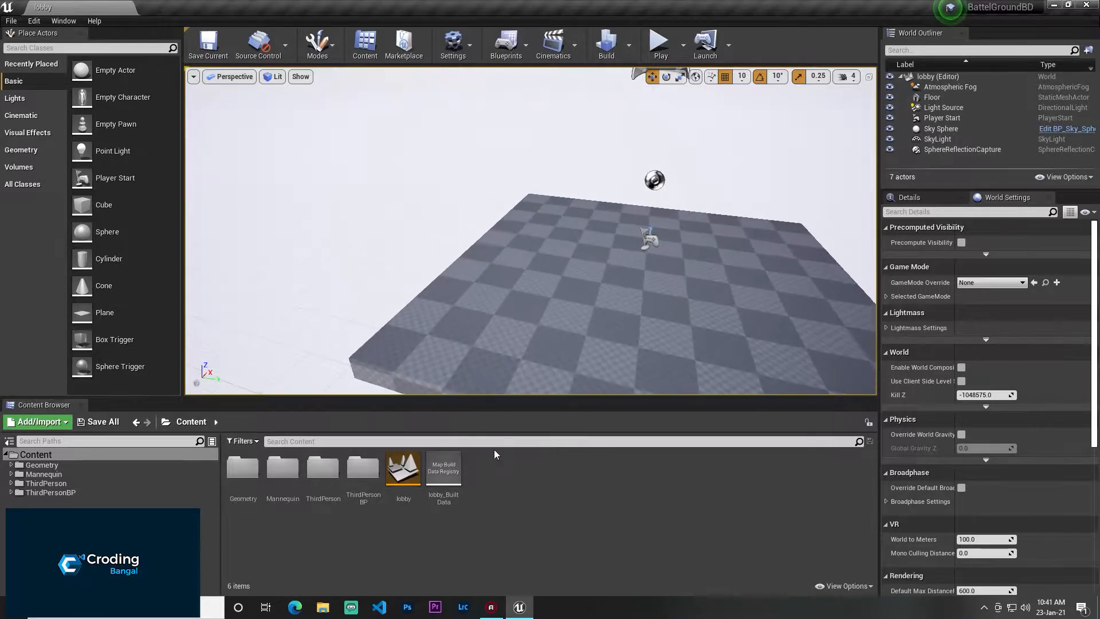
- Move the Player Start to the edge of the floor
mouse_move(454, 268)
right_mouse_down()
mouse_move(455, 287)
mouse_move(367, 268)
mouse_move(455, 267)
right_mouse_up()
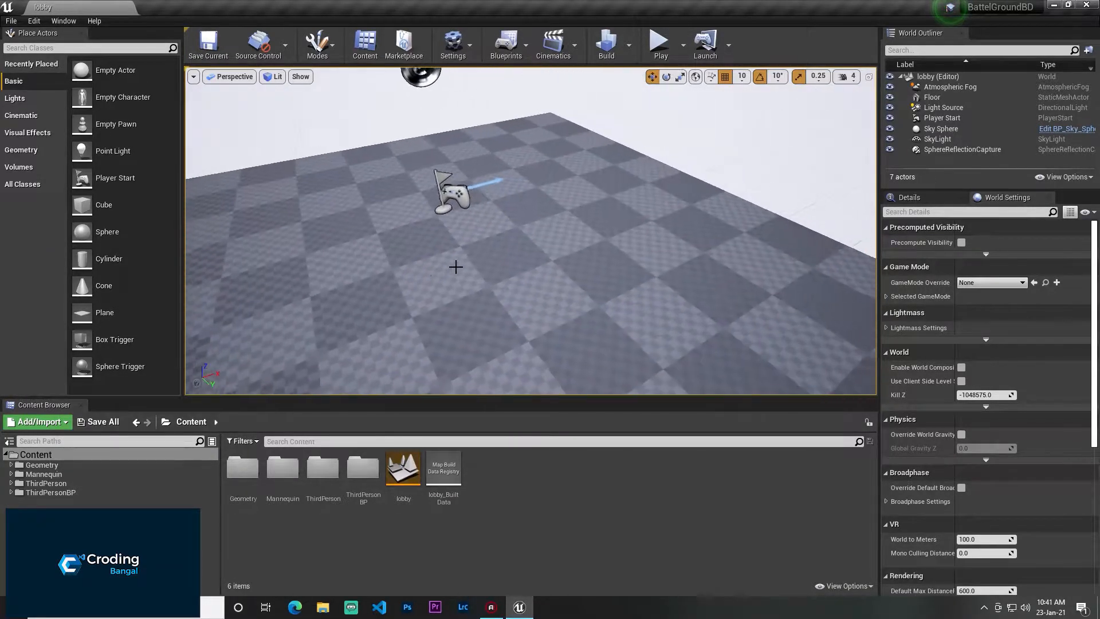
left_click(436, 172)
right_click_drag(436, 172, 326, 167)
left_click_drag(564, 194, 335, 215)
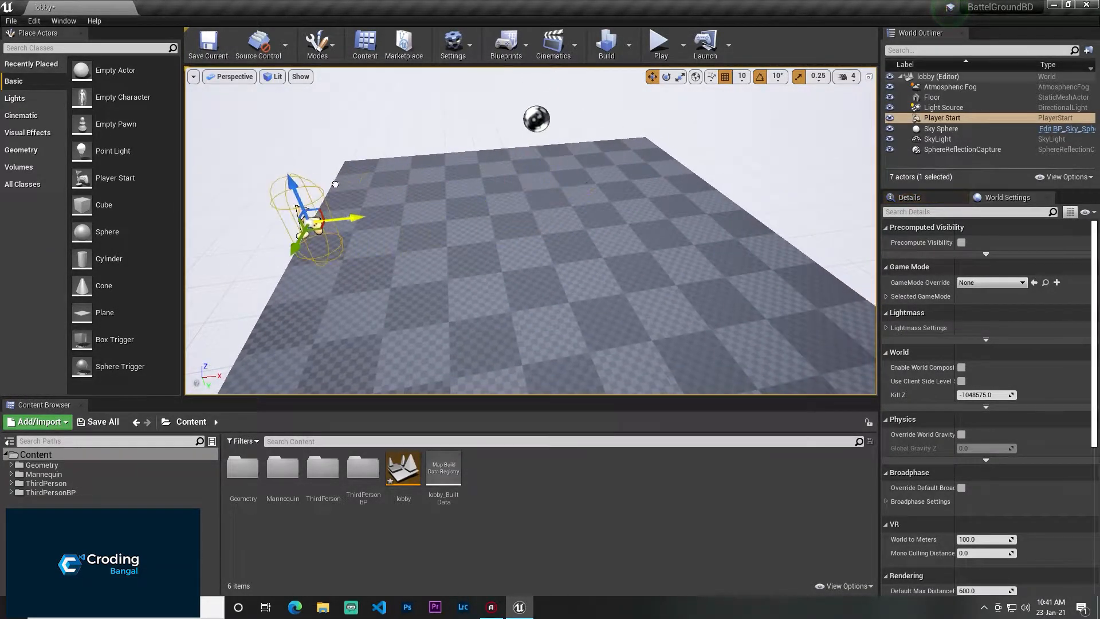
right_click_drag(335, 215, 289, 215)
right_click_drag(530, 229, 569, 226)
- Delete the floor and the sphere reflection capture from the lobby level
scroll(611, 229, "down", 5)
scroll(531, 258, "down", 5)
left_click(530, 258)
key("Delete")
left_click(498, 149)
right_click_drag(498, 150, 510, 191)
key("Delete")
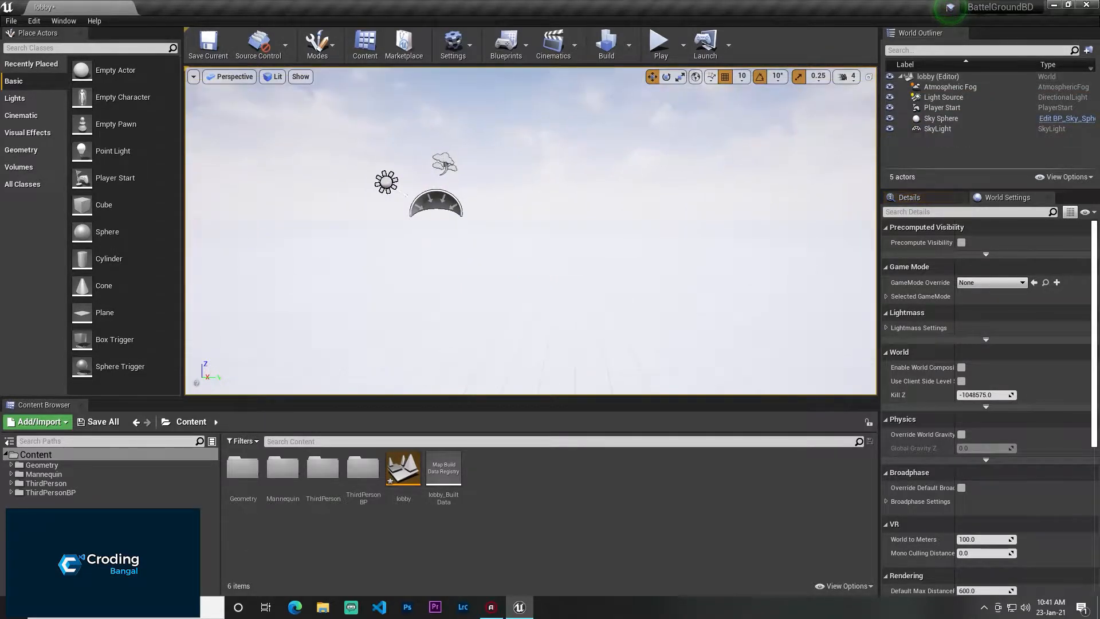
- Delete the Atmospheric Fog and the SkyLight from the lobby level
left_click(445, 165)
key("Delete")
left_click(433, 200)
key("Delete")
- Select the Light Source, and focus the view on the Sky Sphere
right_click_drag(434, 200, 401, 269)
scroll(459, 150, "down", 1)
scroll(449, 121, "down", 3)
right_click_drag(459, 149, 513, 238)
left_click(446, 117)
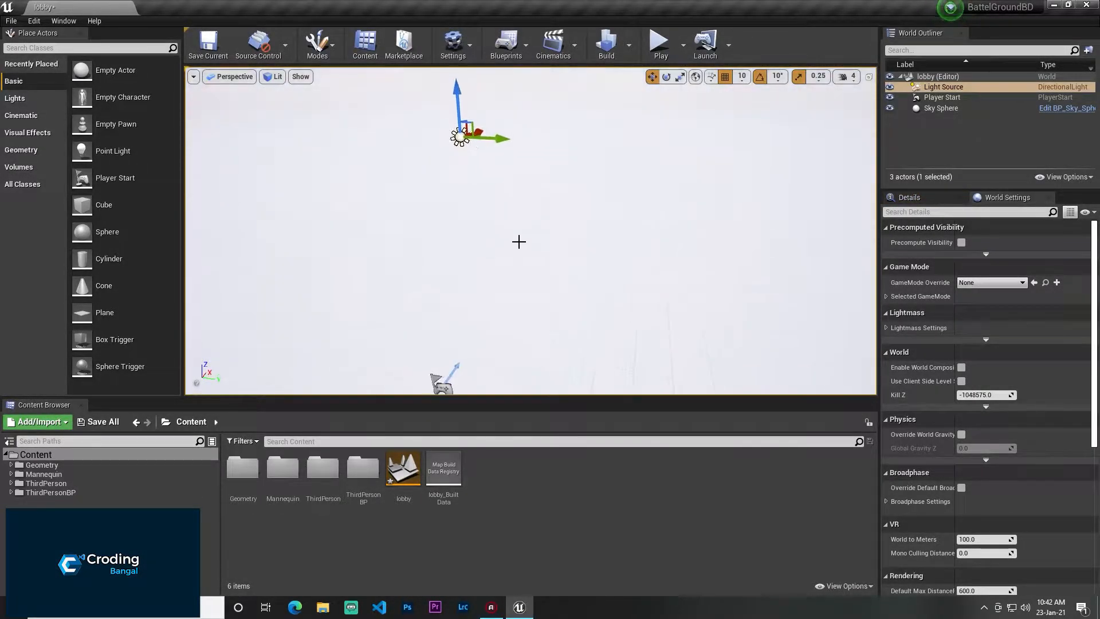
double_click(980, 108)
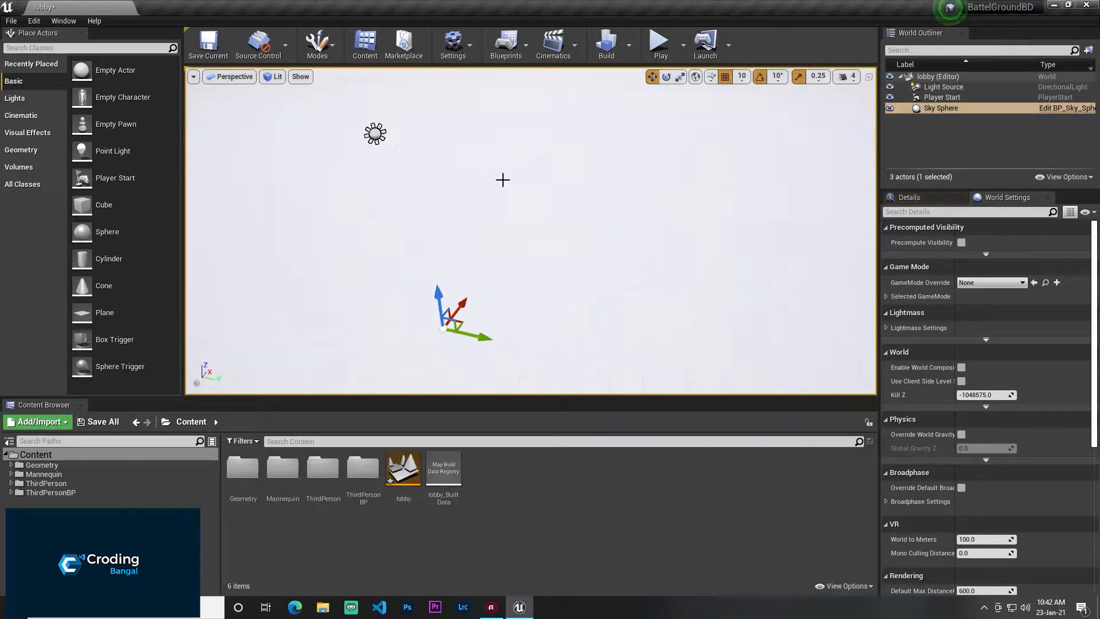
- Start a new landscape in Landscape mode and reduce its number of components to 1 × 1
left_click(317, 43)
left_click(340, 92)
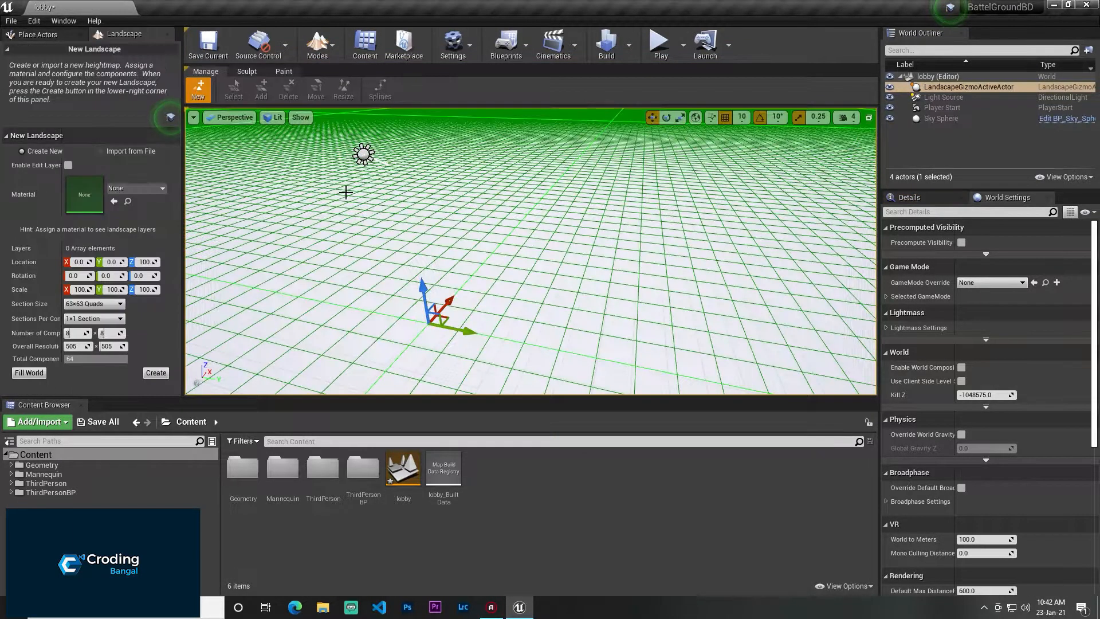
left_click_drag(73, 330, 100, 333)
right_click_drag(401, 258, 384, 292)
right_click_drag(496, 169, 307, 253)
left_click(87, 319)
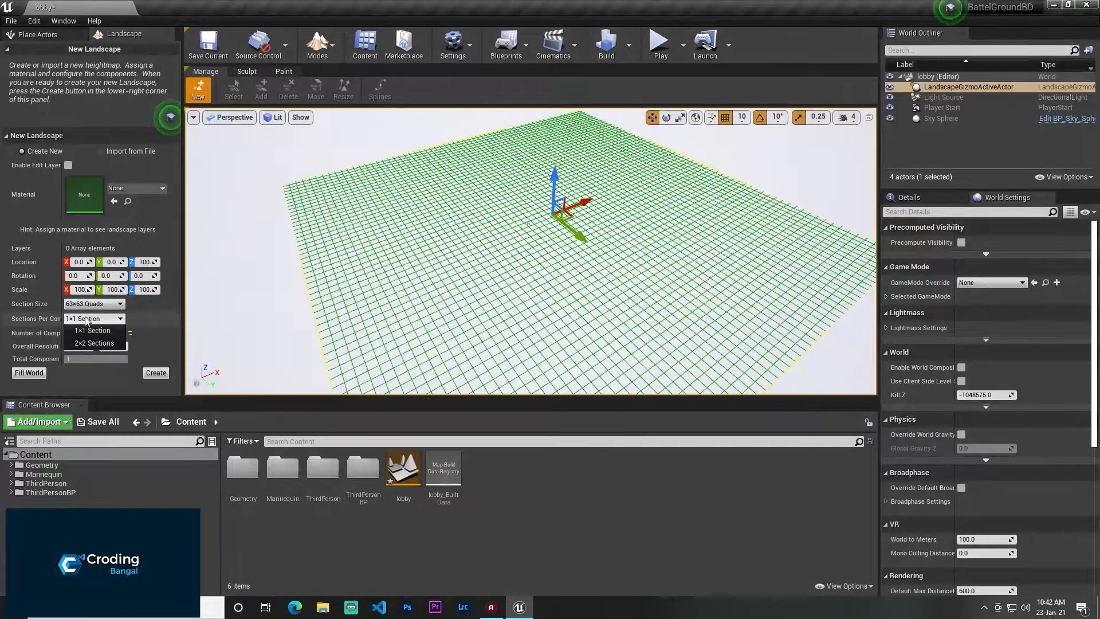
- Set the new landscape's scale to 50 on X, Y and Z
mouse_move(80, 286)
left_mouse_down()
mouse_move(54, 288)
mouse_move(96, 294)
left_mouse_up()
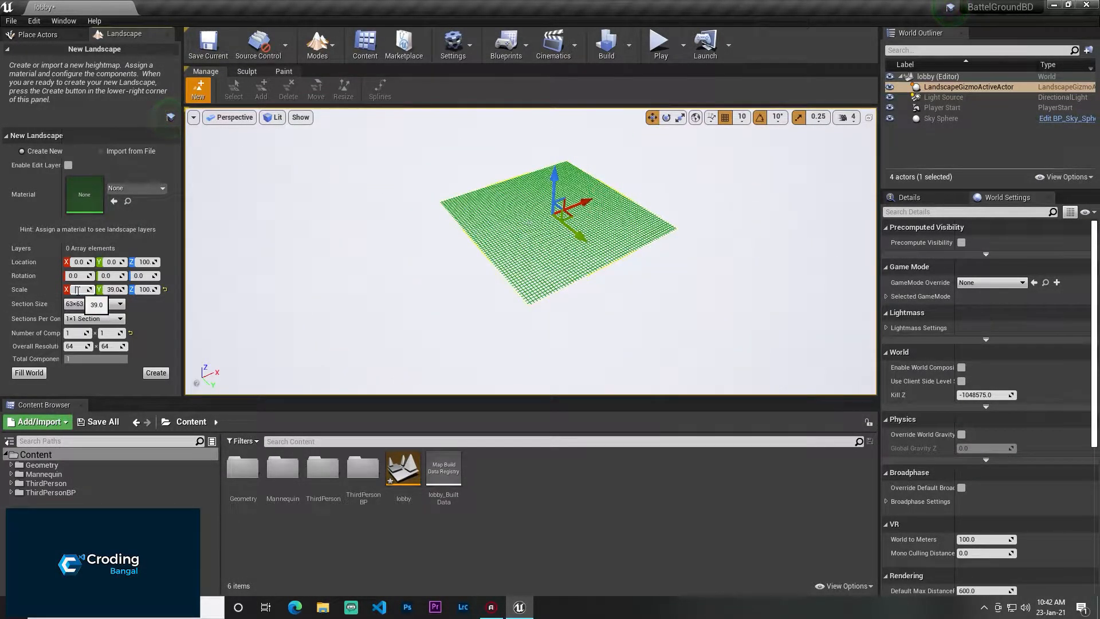
type("50")
key("Return")
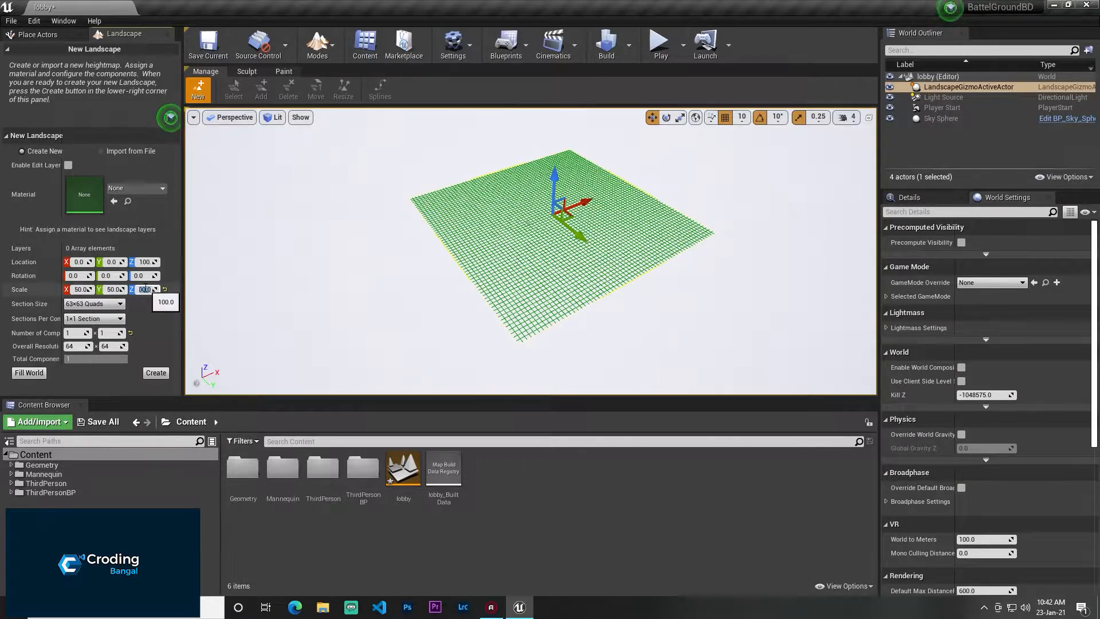
- Create the landscape and switch to component selection in the Manage tools
right_click_drag(531, 194, 596, 120)
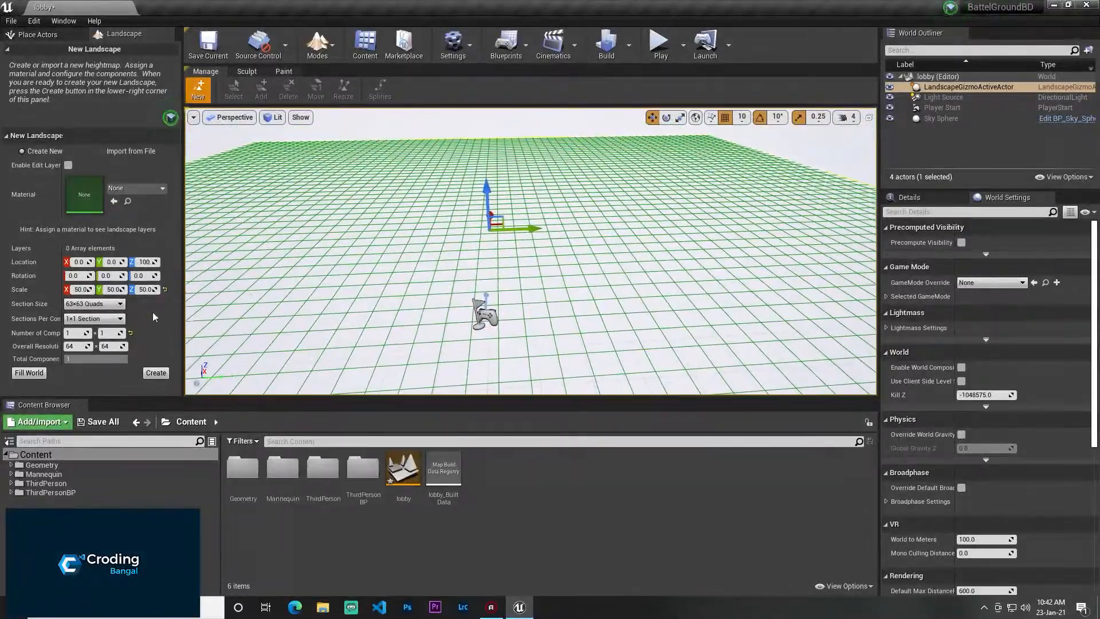
left_click(156, 372)
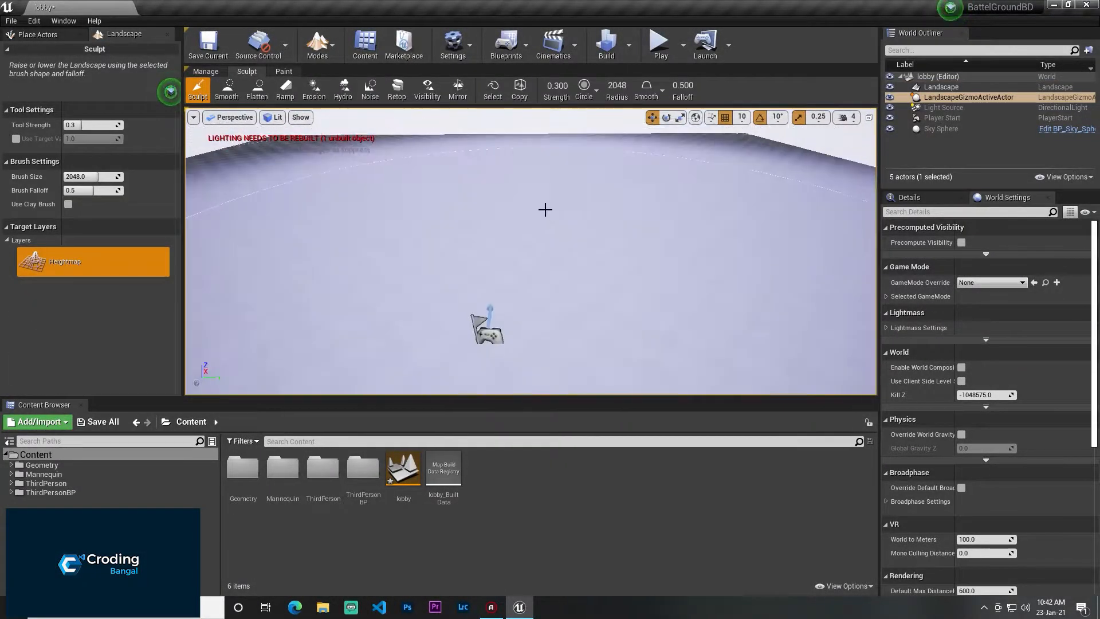
left_click(217, 71)
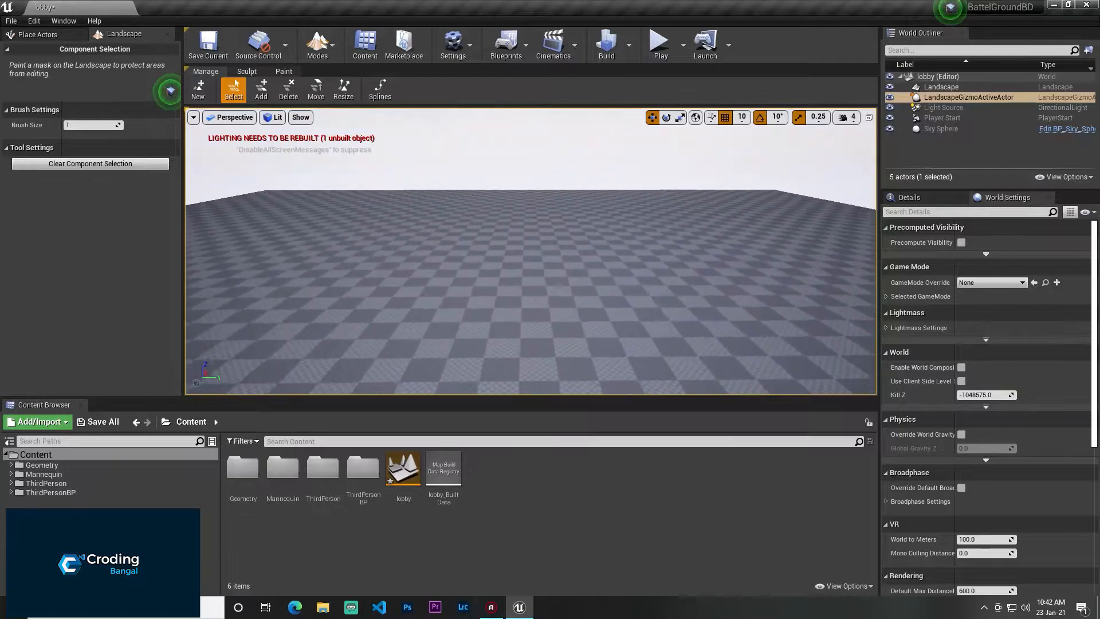
- Activate the landscape Sculpt tool and reduce its brush size to about 550
left_click(248, 71)
right_click_drag(530, 250, 358, 251)
right_click_drag(509, 110, 357, 148)
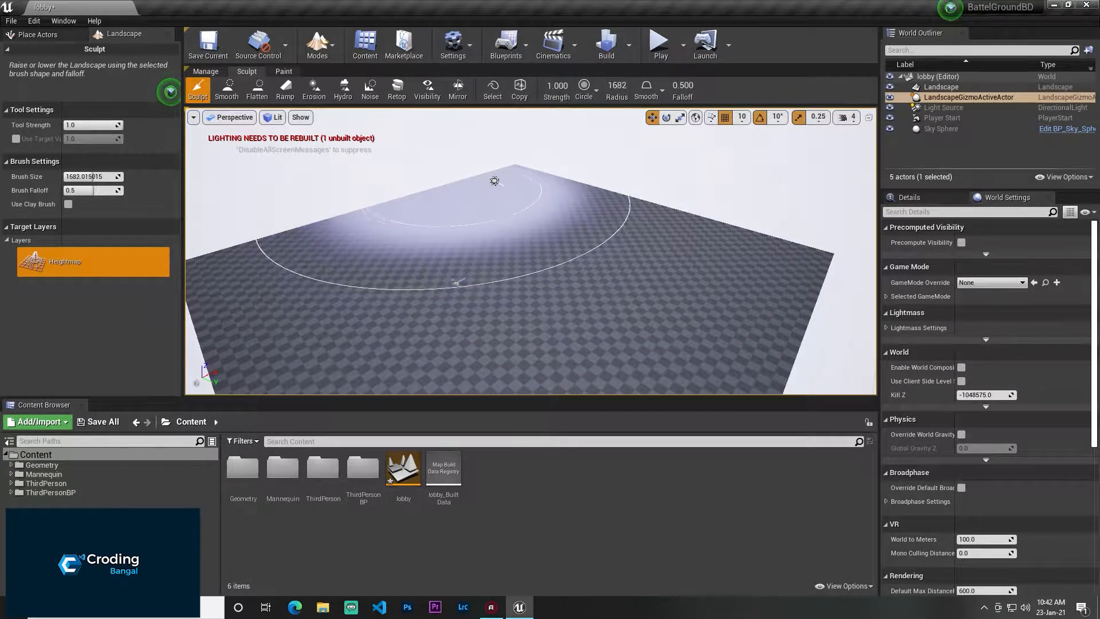
left_click_drag(616, 85, 626, 86)
mouse_move(595, 169)
right_mouse_down()
mouse_move(528, 164)
mouse_move(578, 210)
mouse_move(602, 258)
mouse_move(544, 223)
mouse_move(532, 254)
mouse_move(488, 226)
right_mouse_up()
key("w")
key("w")
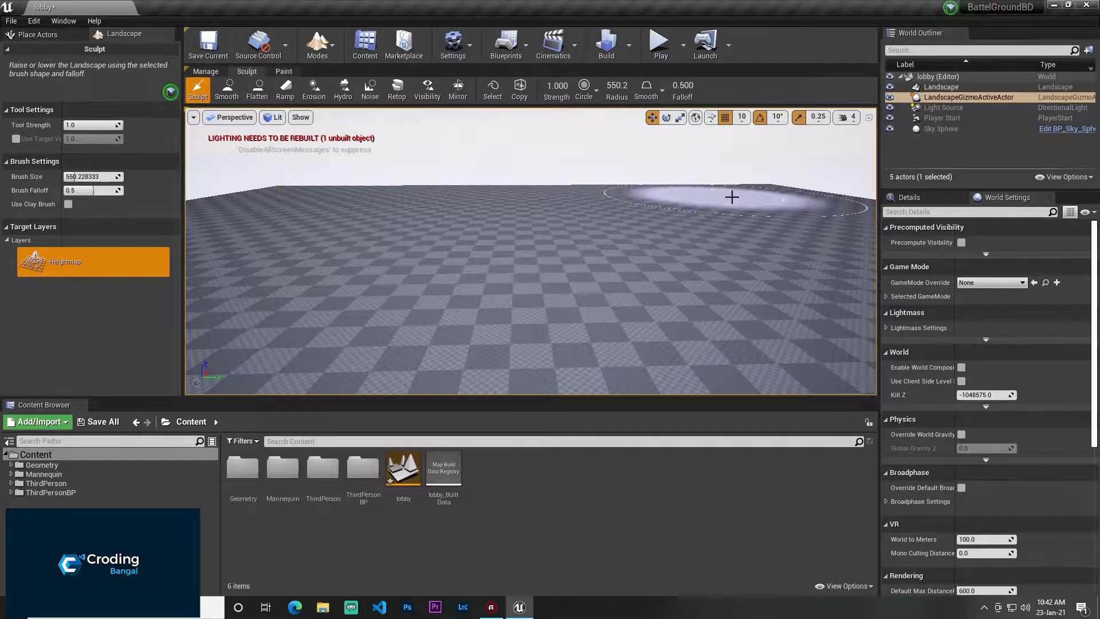
right_click_drag(670, 183, 659, 189)
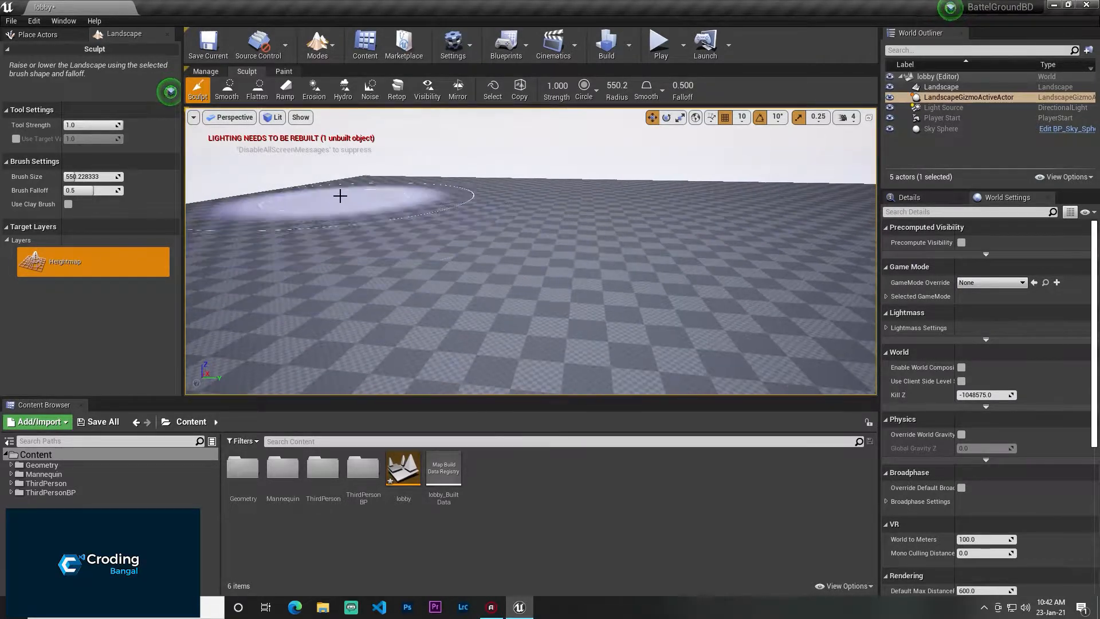
mouse_move(394, 302)
right_mouse_down()
mouse_move(393, 281)
mouse_move(393, 367)
mouse_move(393, 338)
right_mouse_up()
key("s")
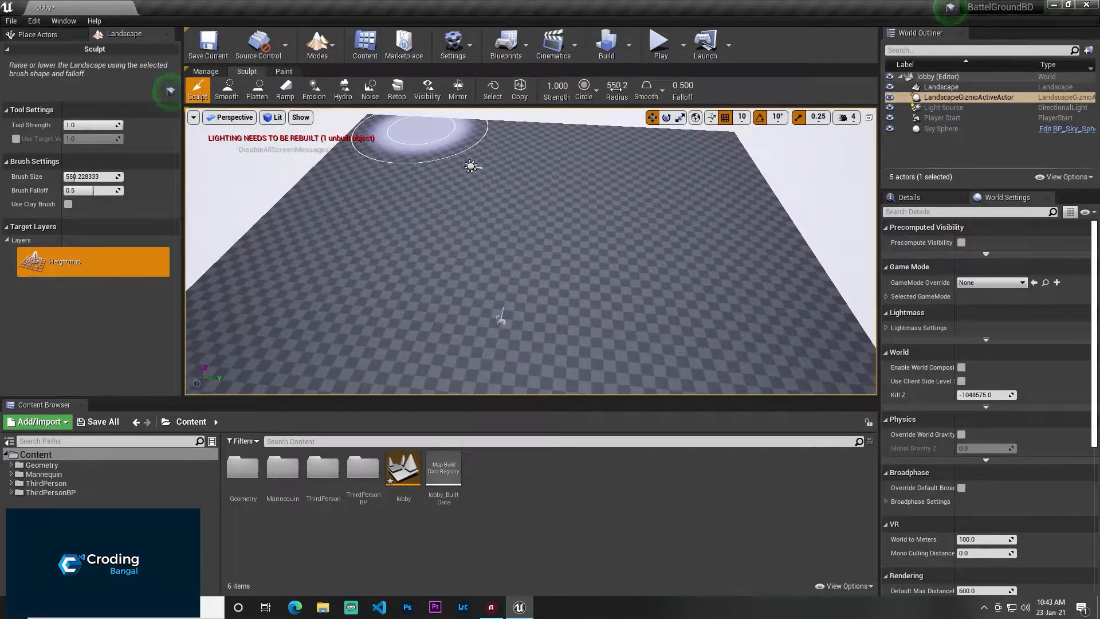
- Reduce the brush size to about 220 and dig a notch into the landscape's far edge
left_click_drag(622, 86, 599, 85)
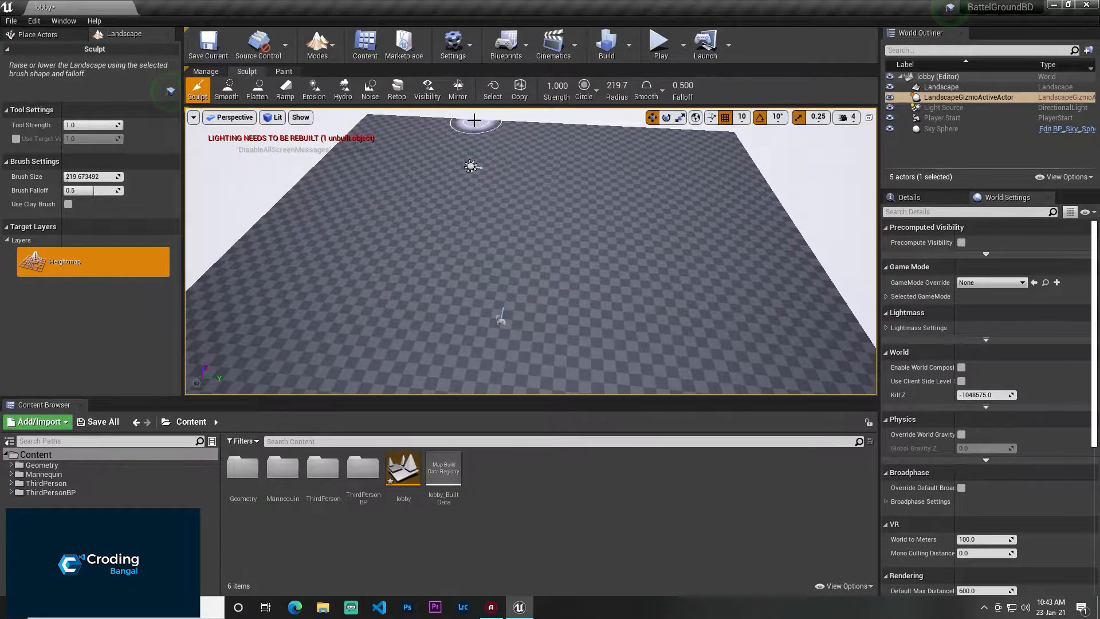
left_click_drag(471, 120, 459, 130, "shift")
right_click_drag(459, 130, 427, 40)
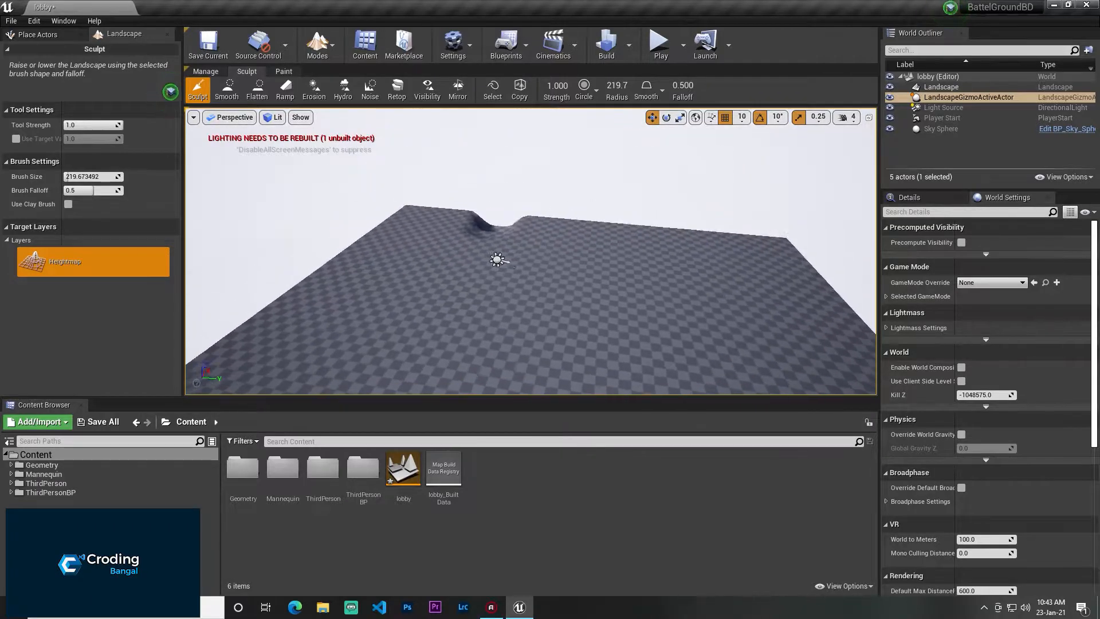
- With the Flatten tool, carve a winding channel from the notch across the landscape to its opposite edge
left_click(227, 90)
left_click(257, 90)
right_click_drag(458, 135, 433, 158)
key("s")
right_click_drag(524, 171, 459, 203)
key("s")
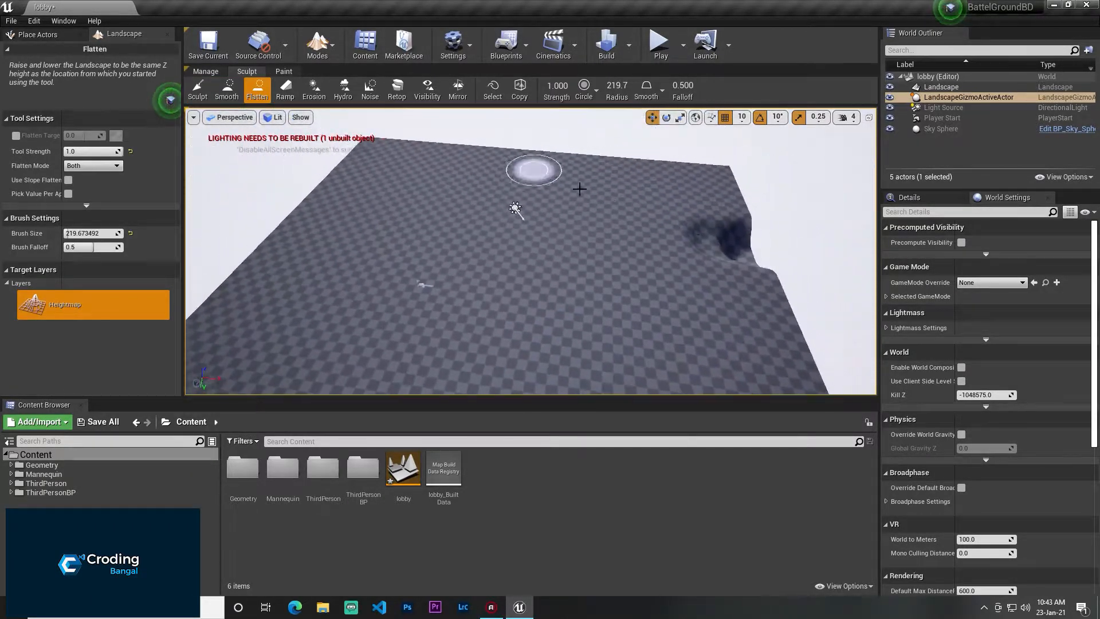
key("w")
mouse_move(307, 135)
right_mouse_down()
mouse_move(235, 137)
mouse_move(230, 189)
mouse_move(275, 129)
mouse_move(271, 177)
mouse_move(265, 150)
mouse_move(189, 115)
mouse_move(287, 190)
mouse_move(422, 227)
right_mouse_up()
key("s")
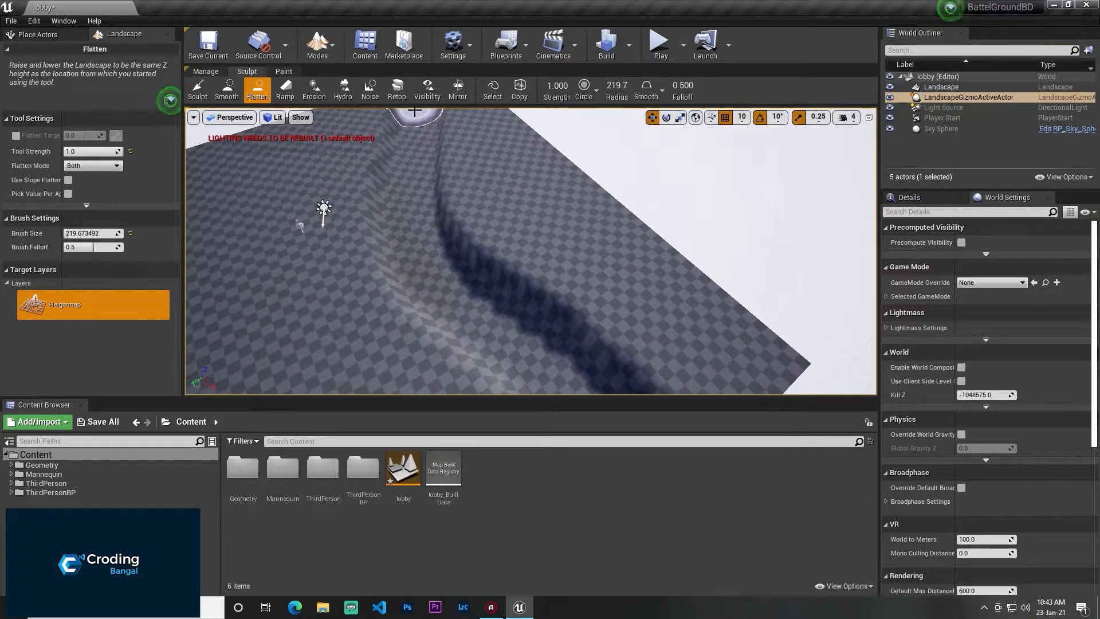
mouse_move(405, 175)
left_mouse_down()
mouse_move(462, 290)
mouse_move(688, 377)
mouse_move(739, 385)
left_mouse_up()
right_click_drag(740, 385, 382, 308)
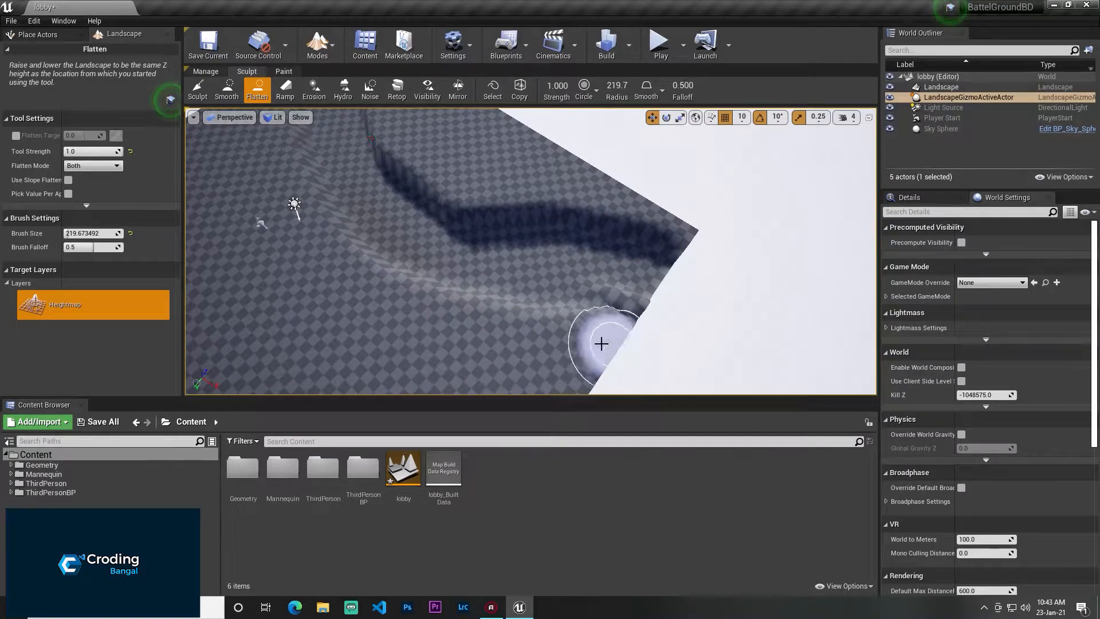
mouse_move(252, 164)
right_mouse_down()
mouse_move(275, 115)
mouse_move(401, 218)
mouse_move(550, 166)
mouse_move(419, 143)
mouse_move(401, 169)
mouse_move(418, 154)
right_mouse_up()
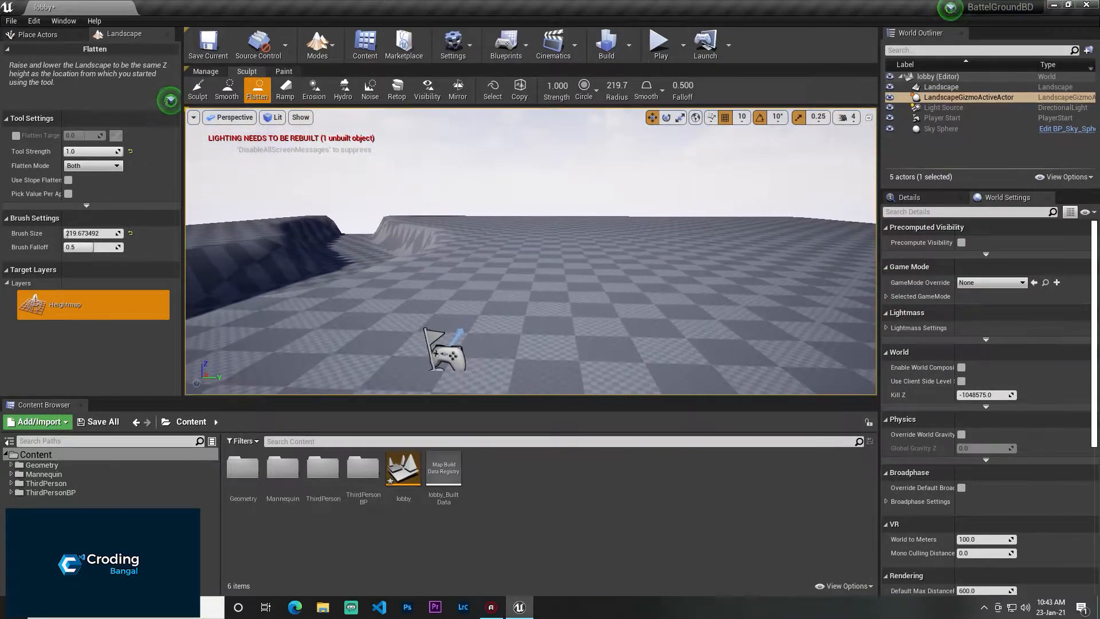
- Raise hills on the landscape with the Sculpt tool at a brush size of about 396, and activate the Smooth tool
mouse_move(342, 128)
right_mouse_down()
mouse_move(344, 97)
mouse_move(401, 241)
mouse_move(459, 160)
right_mouse_up()
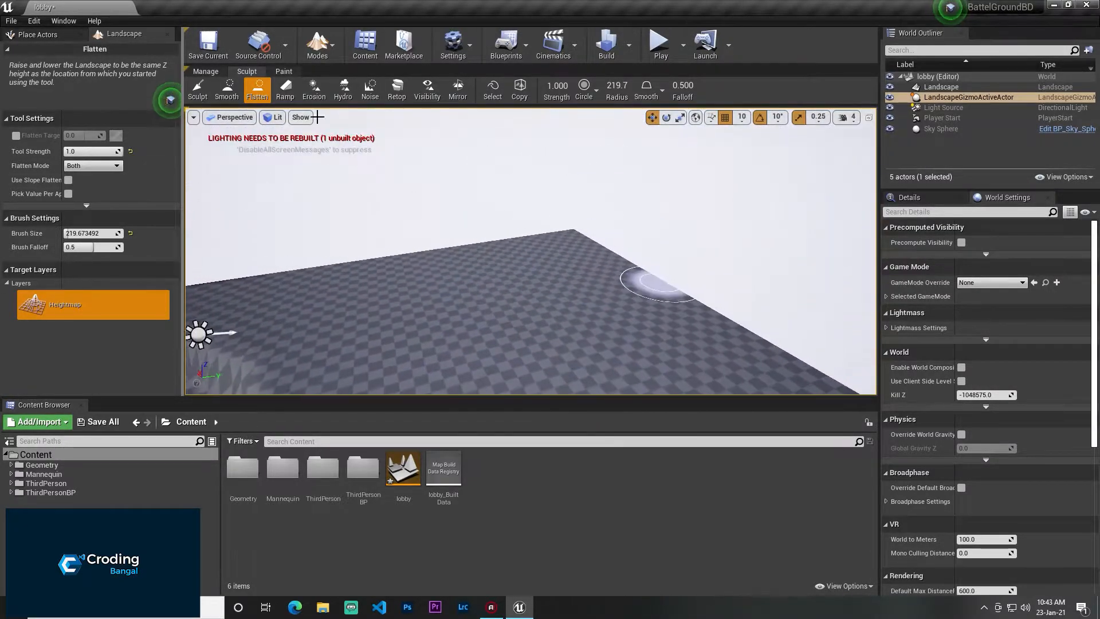
left_click(205, 99)
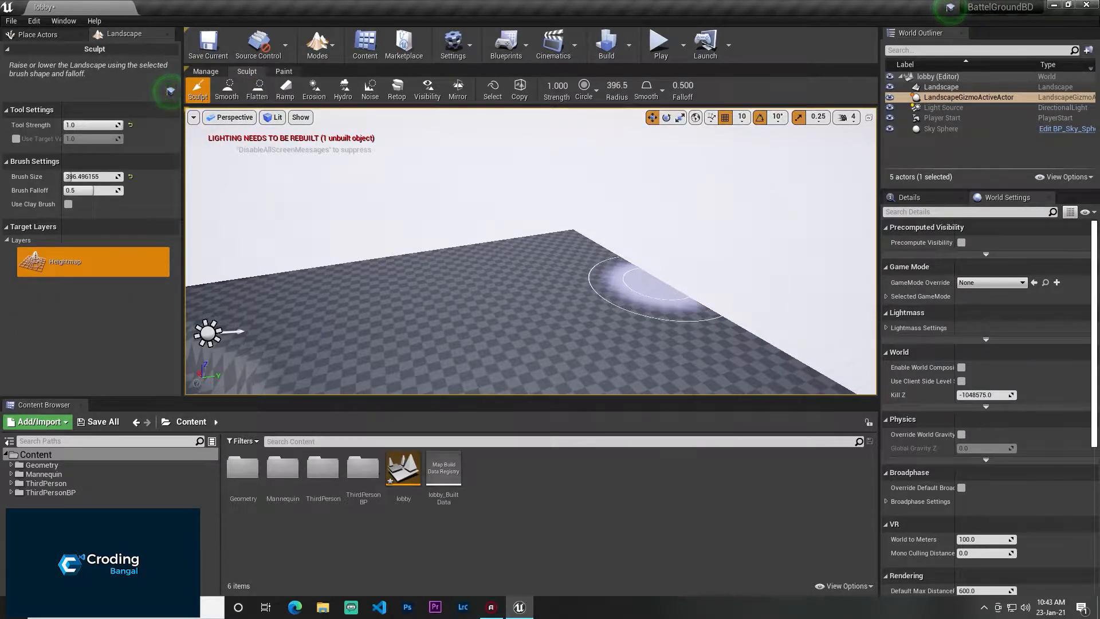
left_click_drag(430, 244, 536, 270)
mouse_move(634, 277)
right_mouse_down()
mouse_move(631, 329)
mouse_move(593, 188)
mouse_move(411, 190)
right_mouse_up()
key("a")
left_click(227, 90)
- Try smoothing the channel's banks with the large brush, and undo the last two strokes
mouse_move(524, 225)
left_mouse_down()
mouse_move(594, 197)
mouse_move(815, 330)
left_mouse_up()
mouse_move(712, 275)
right_mouse_down()
mouse_move(573, 338)
mouse_move(550, 286)
mouse_move(539, 321)
mouse_move(701, 227)
right_mouse_up()
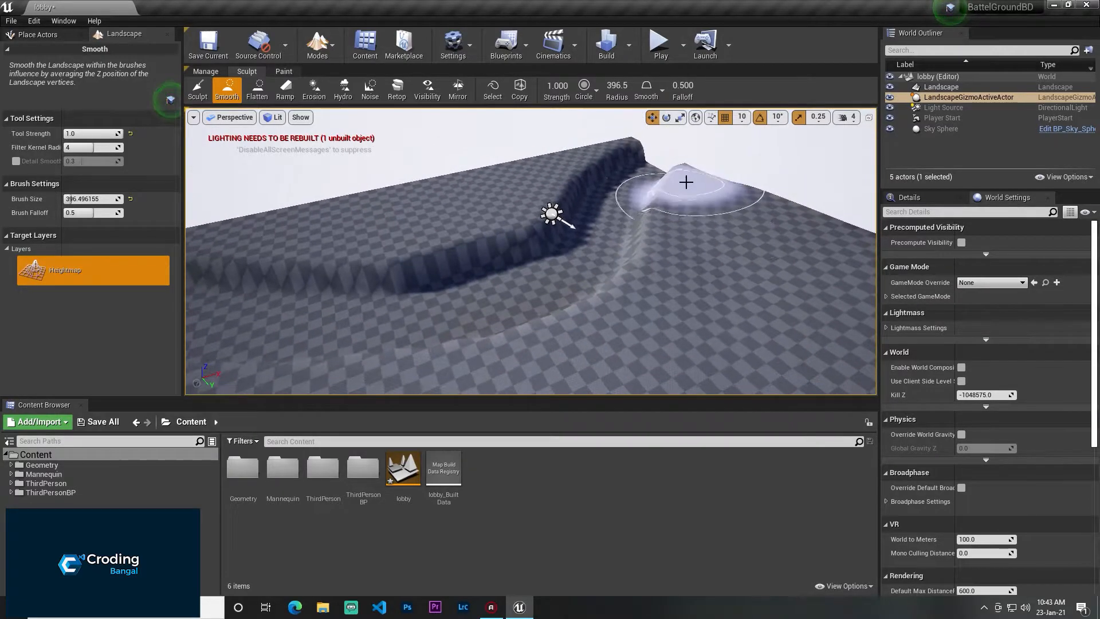
right_click_drag(402, 348, 547, 283)
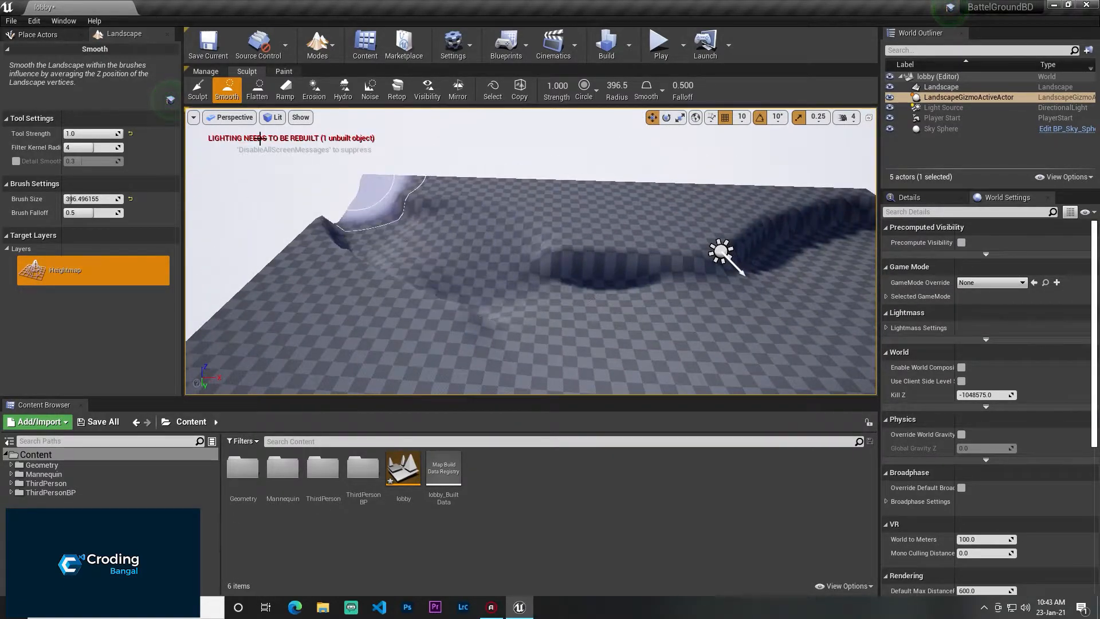
mouse_move(251, 175)
right_mouse_down()
mouse_move(424, 182)
mouse_move(351, 230)
mouse_move(481, 234)
right_mouse_up()
key("ctrl+z")
key("ctrl+z")
- Smooth the channel's banks using a brush size of about 191 and a tool strength of 0.73
left_click_drag(616, 86, 606, 86)
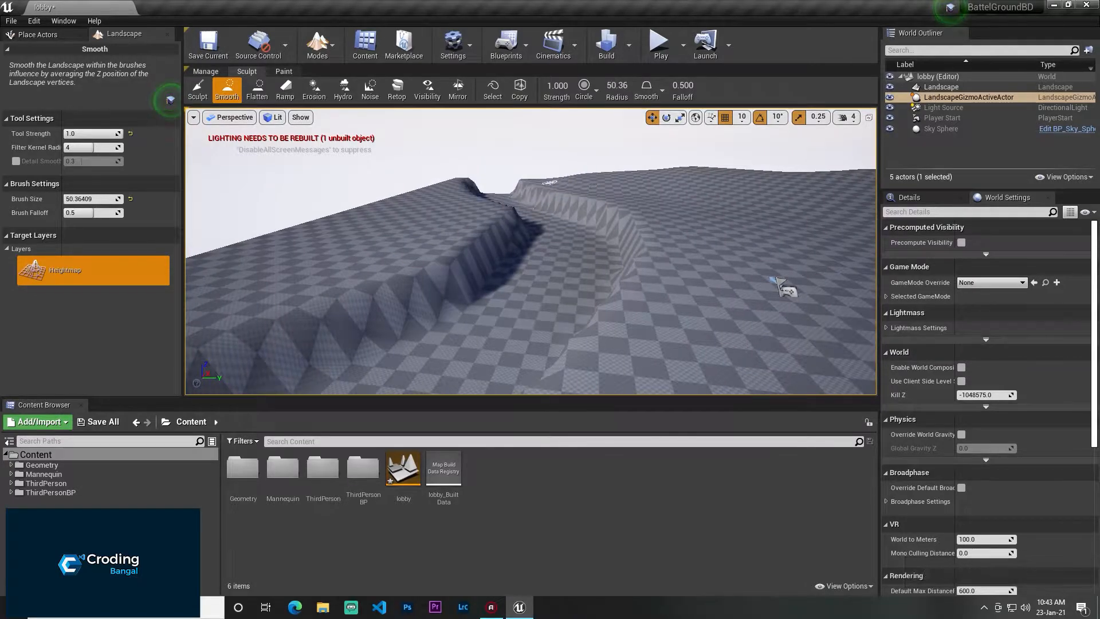
right_click_drag(610, 112, 677, 115)
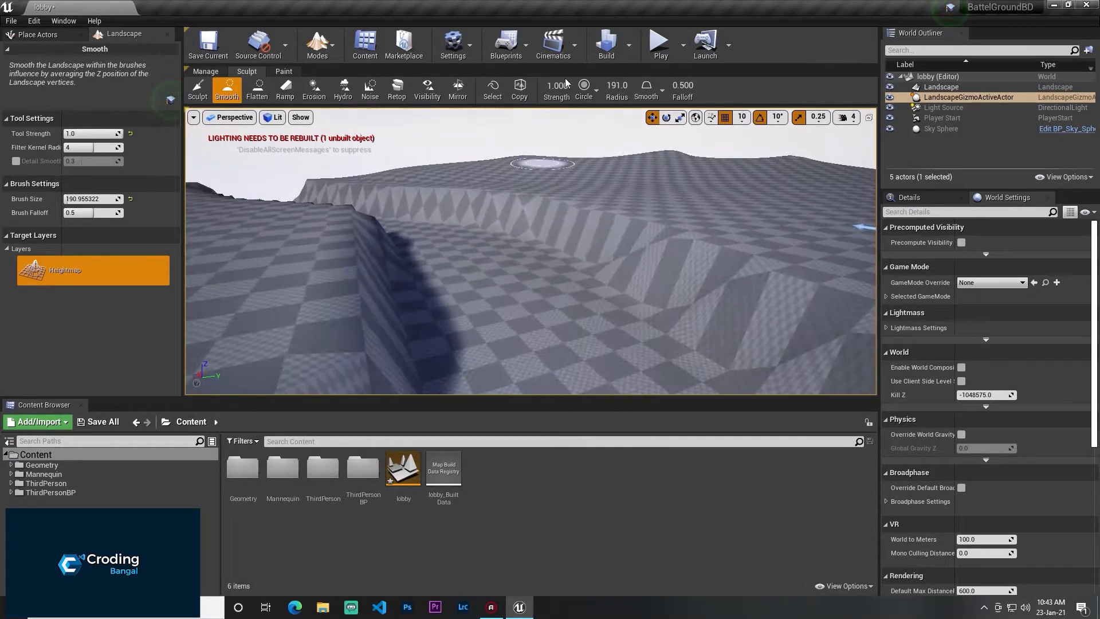
right_click_drag(455, 212, 475, 269)
left_click_drag(455, 212, 459, 189)
mouse_move(459, 189)
right_mouse_down()
mouse_move(476, 160)
mouse_move(435, 114)
right_mouse_up()
right_click_drag(837, 178, 658, 174)
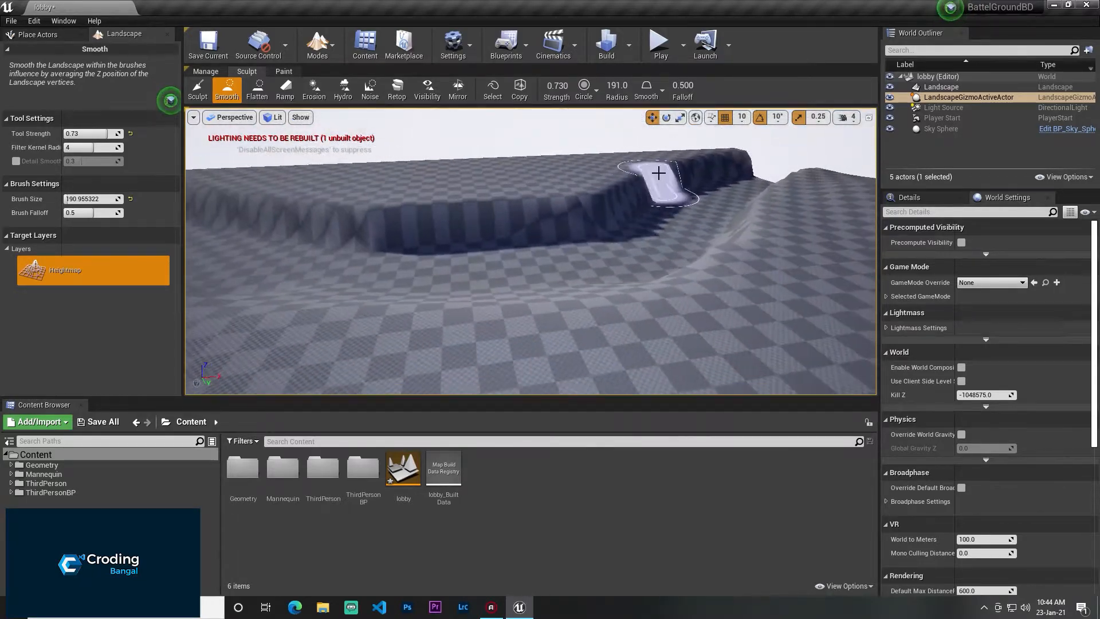
right_click_drag(604, 224, 605, 224)
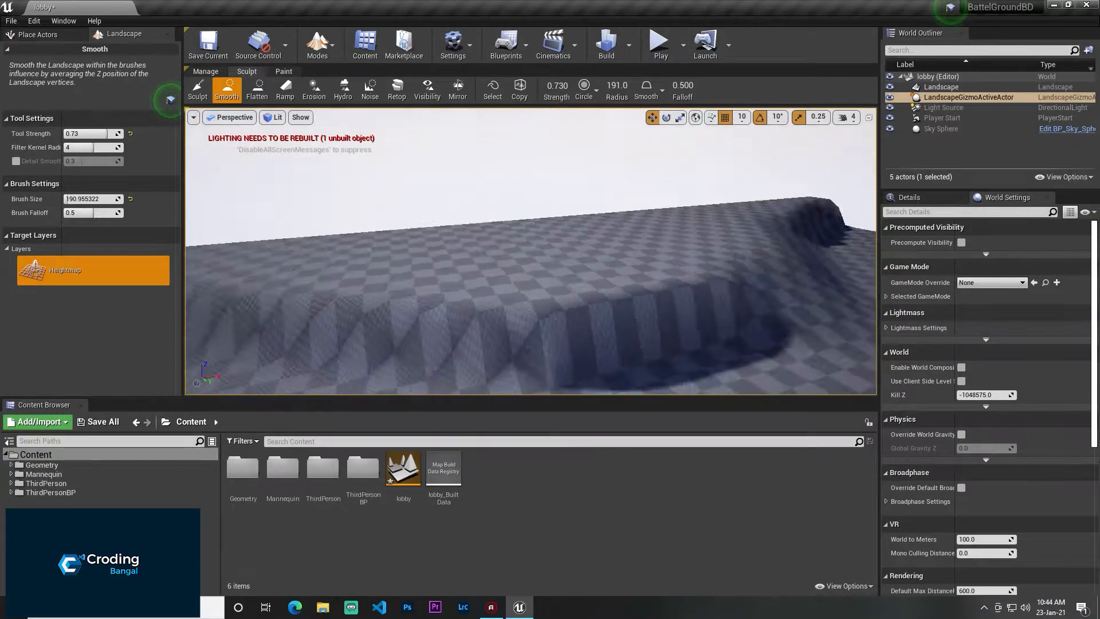
mouse_move(662, 257)
right_mouse_down()
mouse_move(663, 247)
mouse_move(662, 275)
mouse_move(659, 259)
right_mouse_up()
right_click_drag(395, 224, 395, 224)
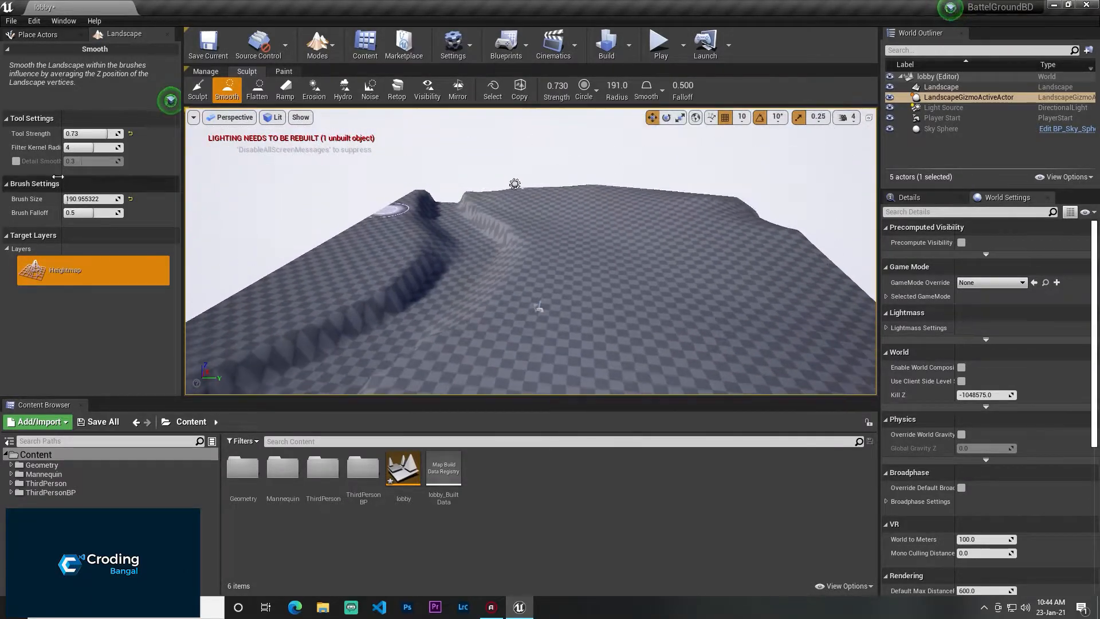
- Switch back to placing actors and put a basic Cube in the landscape channel
left_click(321, 44)
left_click(333, 76)
left_click_drag(104, 207, 479, 275)
right_click_drag(479, 276, 479, 276)
- Scale the cube into a long, wide slab spanning the whole channel, and reduce its thickness below the banks
key("r")
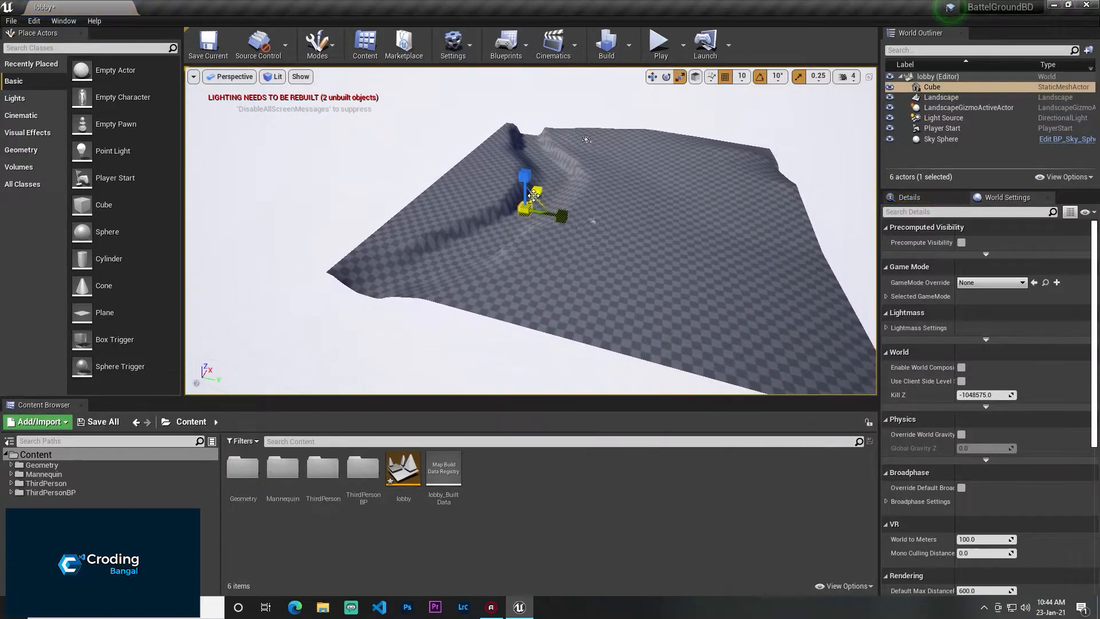
right_click_drag(539, 200, 487, 201)
left_click_drag(544, 204, 567, 190)
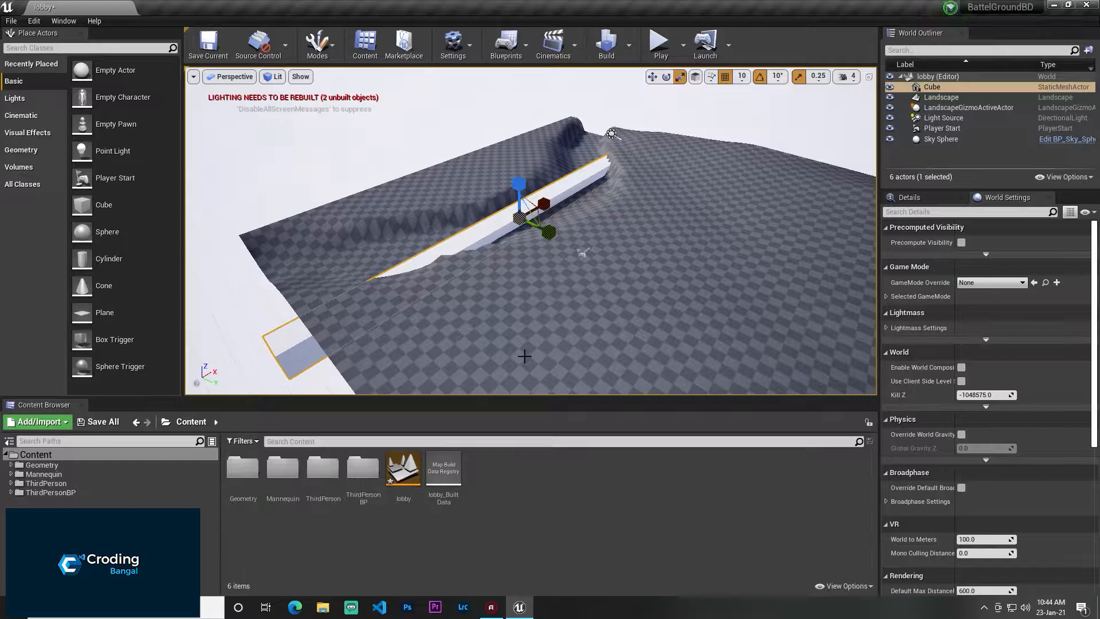
left_click_drag(537, 225, 578, 263)
mouse_move(602, 228)
right_mouse_down()
mouse_move(594, 231)
mouse_move(670, 228)
mouse_move(602, 228)
right_mouse_up()
left_click_drag(545, 208, 559, 195)
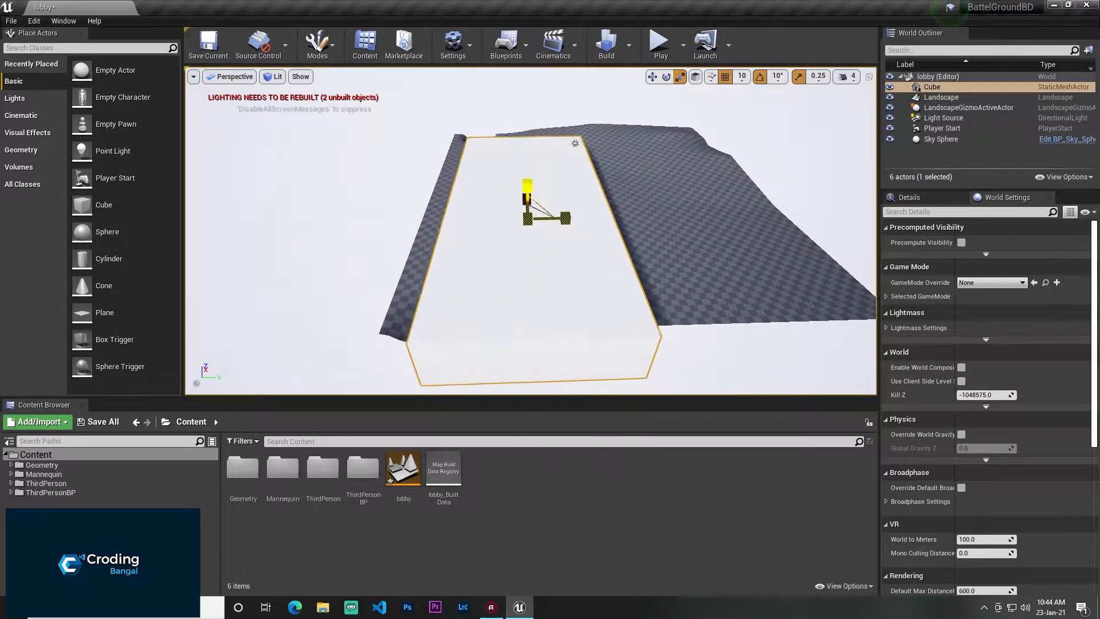
right_click_drag(514, 176, 524, 176)
left_click_drag(518, 185, 519, 205)
mouse_move(670, 223)
right_mouse_down()
mouse_move(633, 232)
mouse_move(610, 270)
mouse_move(653, 201)
mouse_move(669, 223)
right_mouse_up()
mouse_move(555, 204)
right_mouse_down()
mouse_move(555, 172)
mouse_move(555, 264)
mouse_move(555, 204)
right_mouse_up()
- Adjust the slab's height with the move gizmo so that it fills the channel between the banks
key("w")
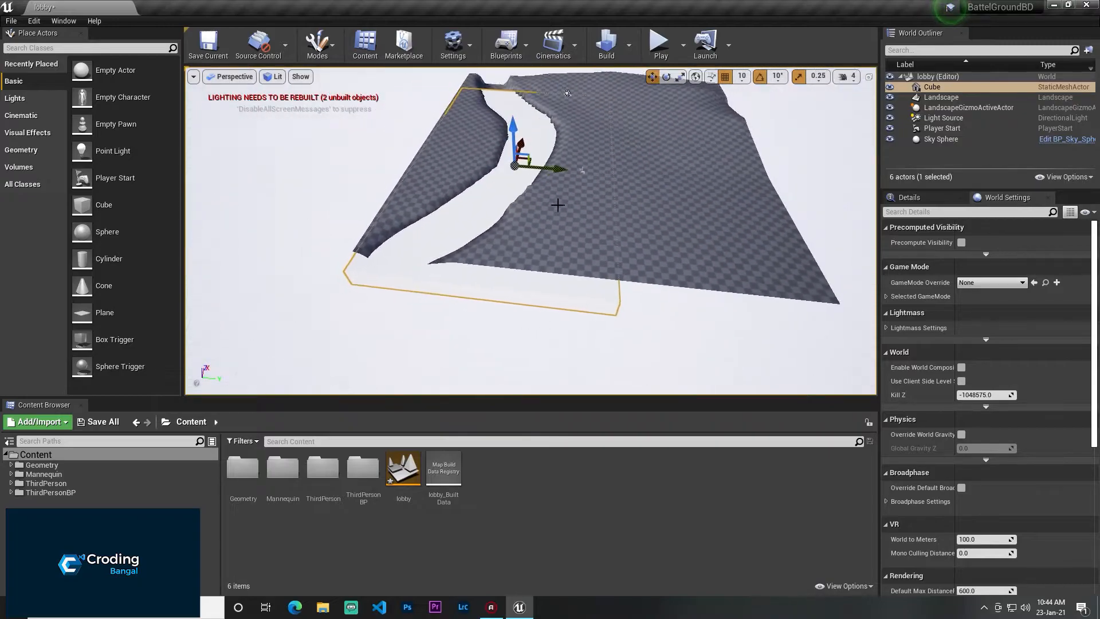
right_click_drag(533, 165, 452, 170)
key("r")
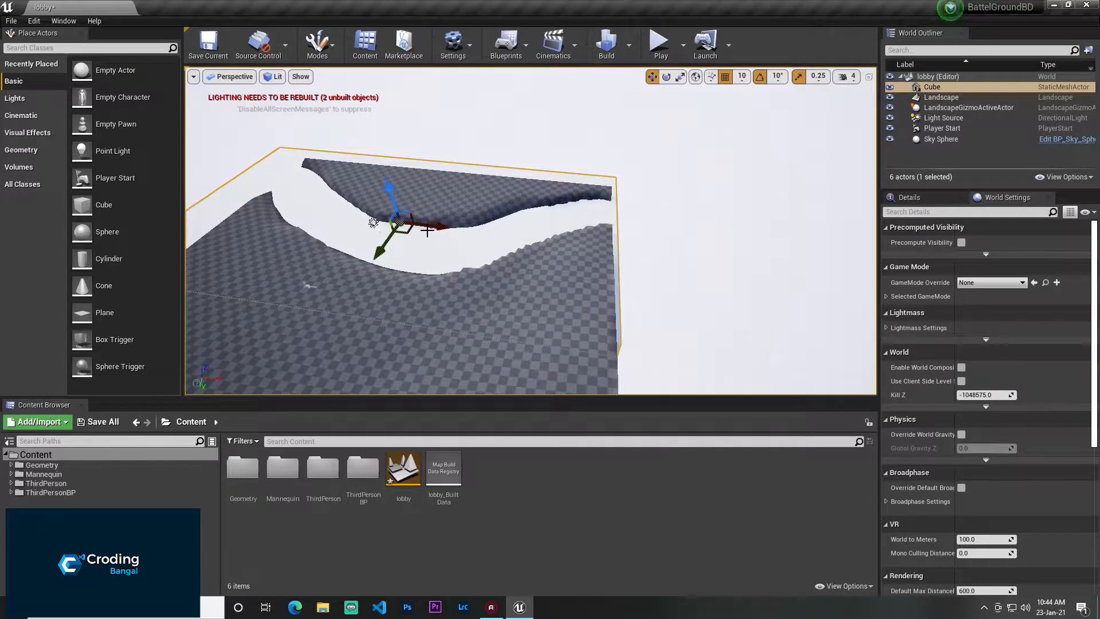
right_click_drag(447, 228, 578, 166)
right_click_drag(309, 225, 376, 208)
right_click_drag(587, 203, 657, 244)
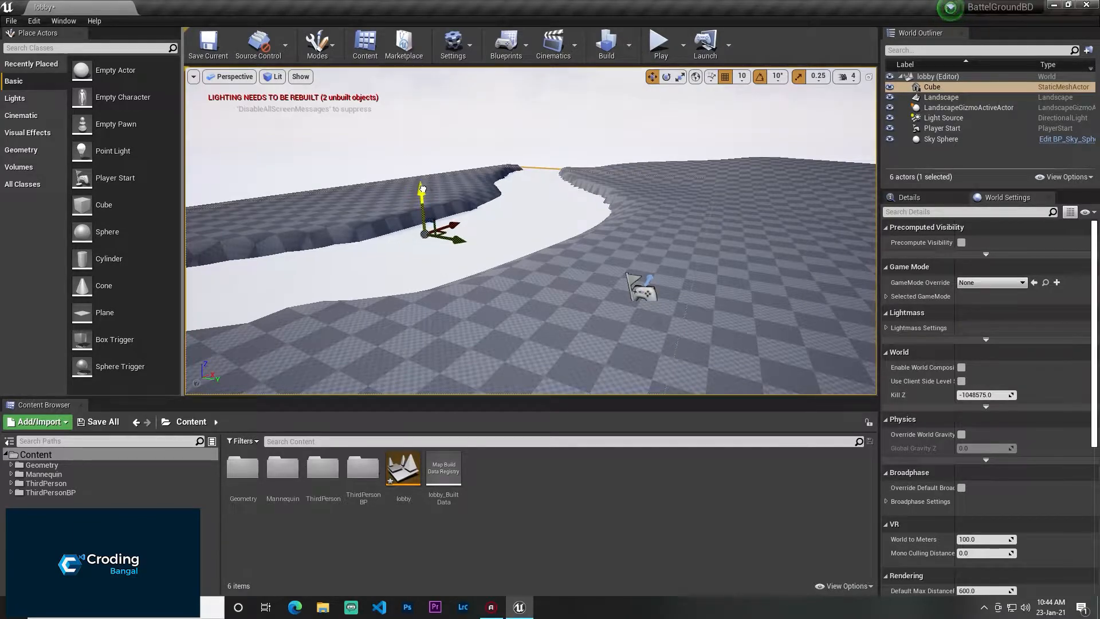
- Delete the Player Start from the lobby level
left_click(658, 158)
right_click_drag(658, 158, 511, 267)
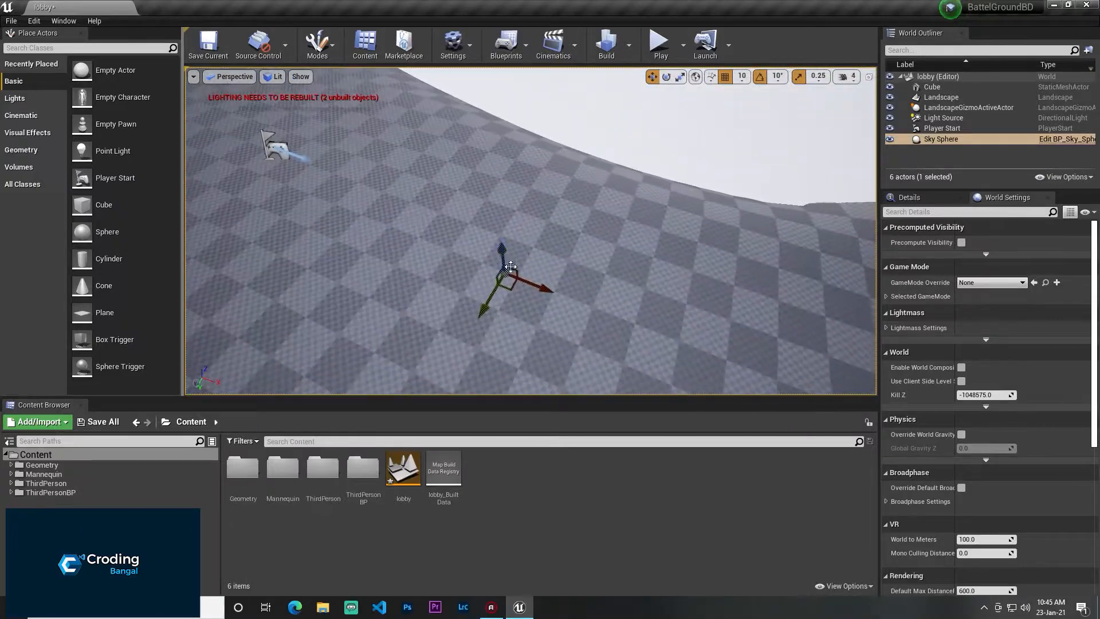
left_click(275, 148)
key("f")
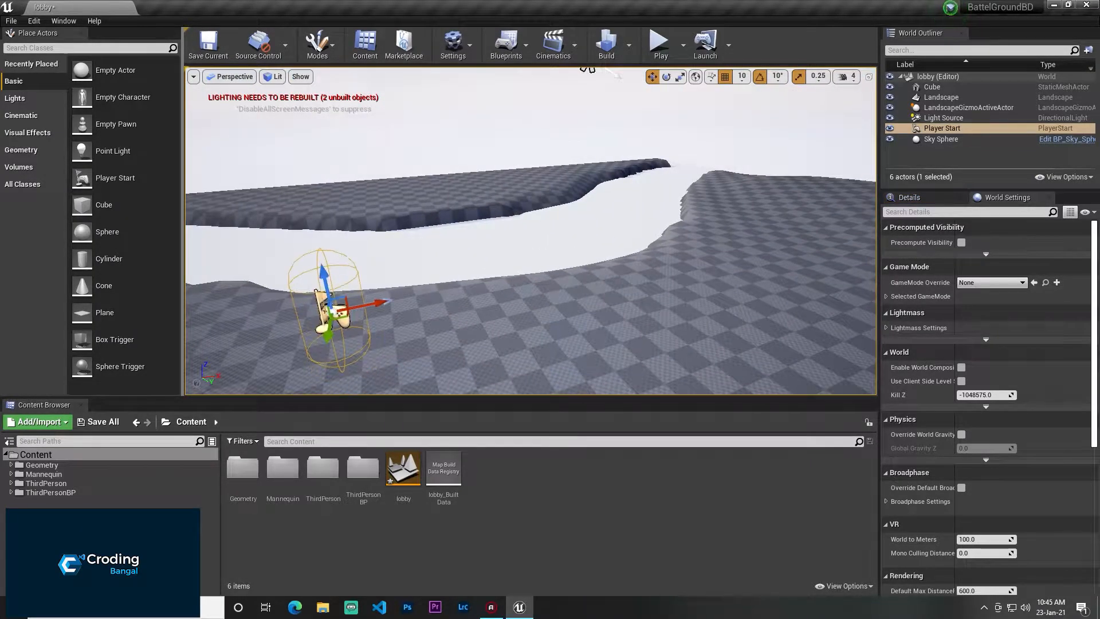
key("f")
key("Delete")
right_click_drag(422, 208, 485, 499)
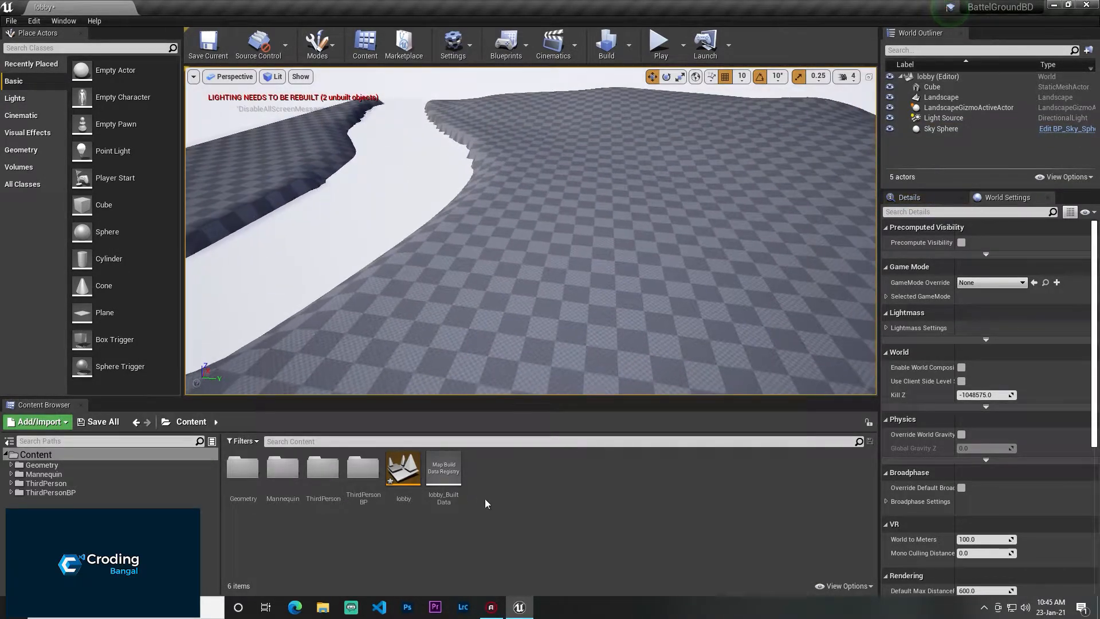
- Create a Blueprint class with Pawn as parent in the Content folder, name it views_lobby, and open it for editing
right_click(516, 503)
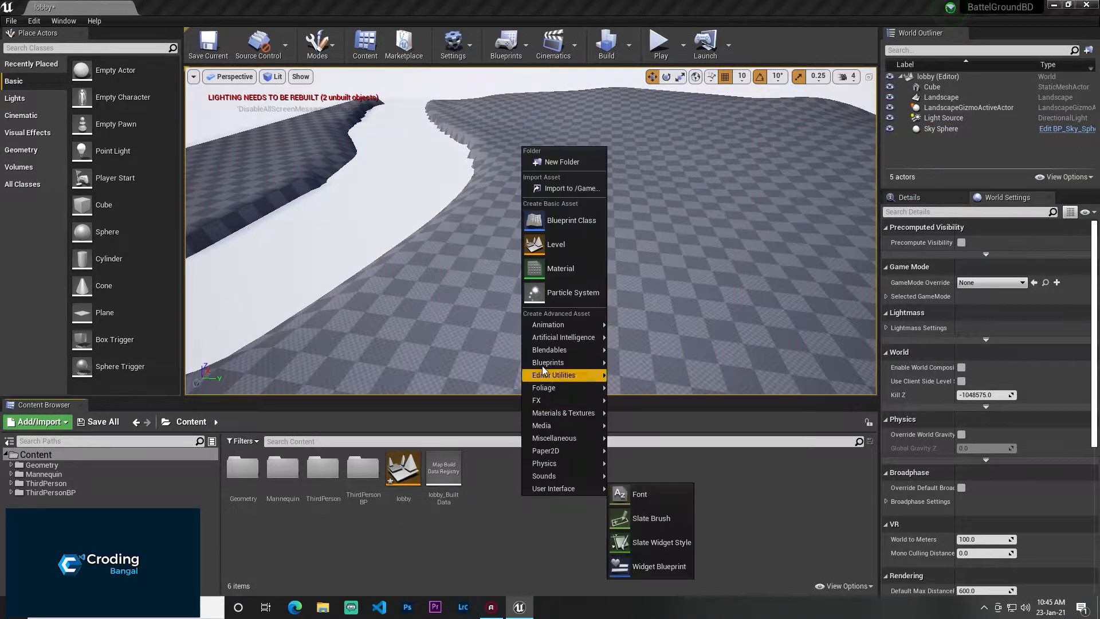
left_click(571, 220)
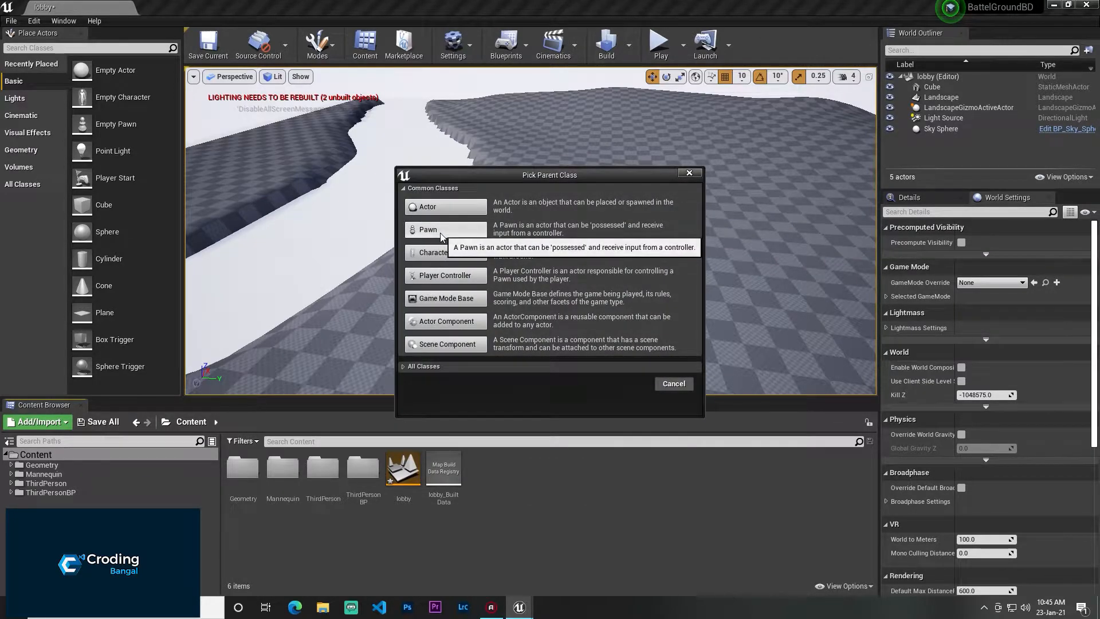
left_click(440, 233)
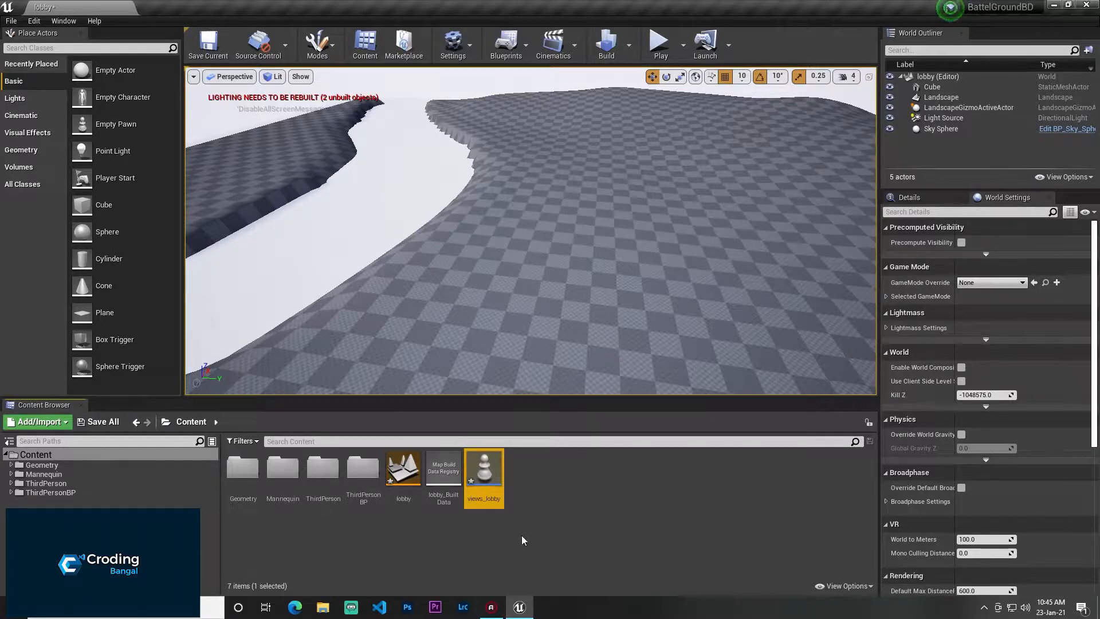
double_click(481, 475)
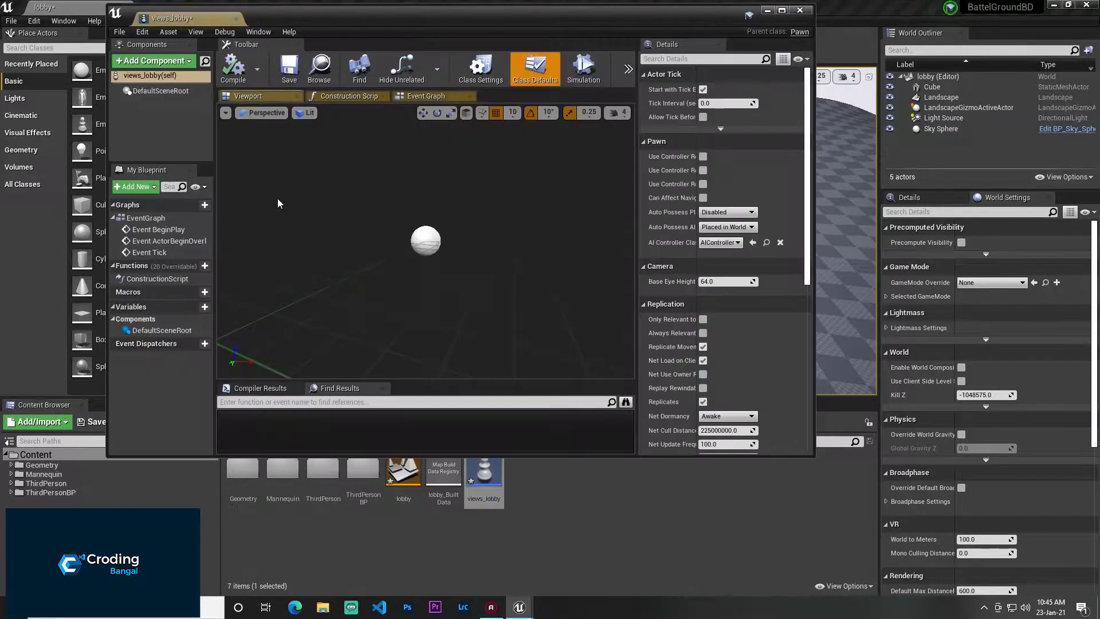
- Add a Cube component to the pawn, scale it to 0.25 × 0.5 × 1.0, and raise it to Z 30
left_click(152, 61)
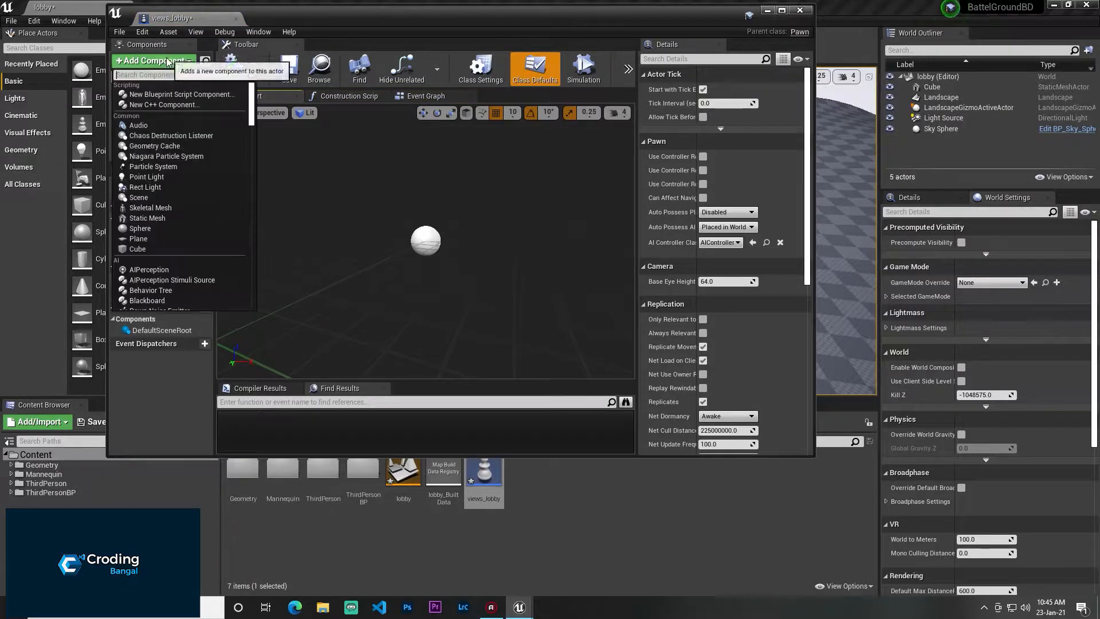
left_click(132, 248)
left_click_drag(433, 232, 349, 253)
key("w")
left_click_drag(401, 196, 367, 155)
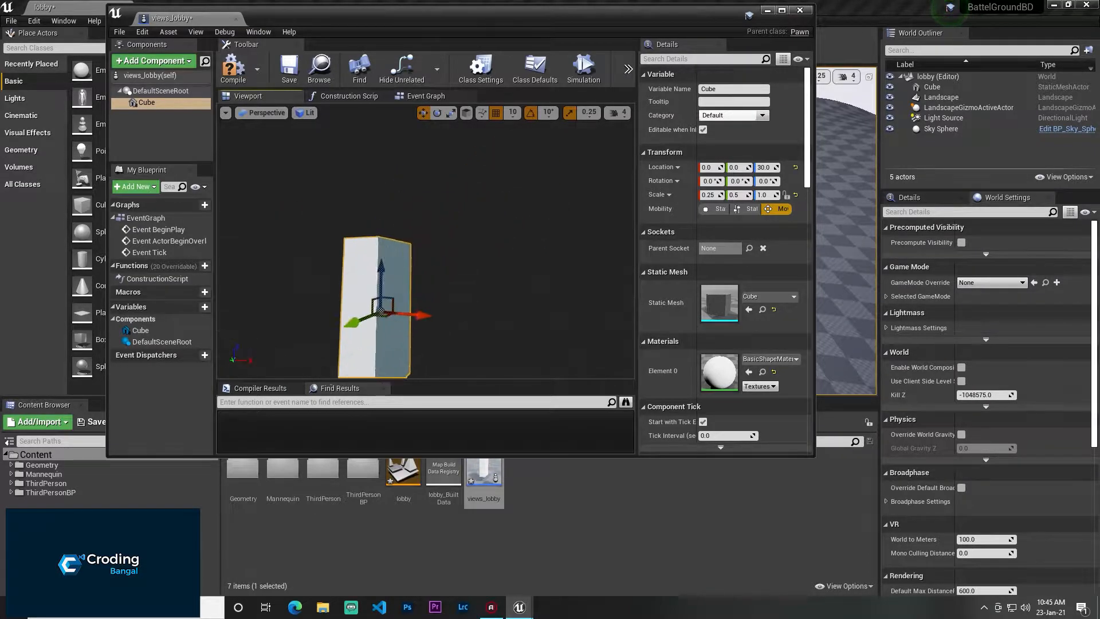
- Add a Camera component to the pawn, raise it above the cube, and shift it slightly along X
scroll(344, 189, "down", 4)
left_click(162, 60)
type("ca")
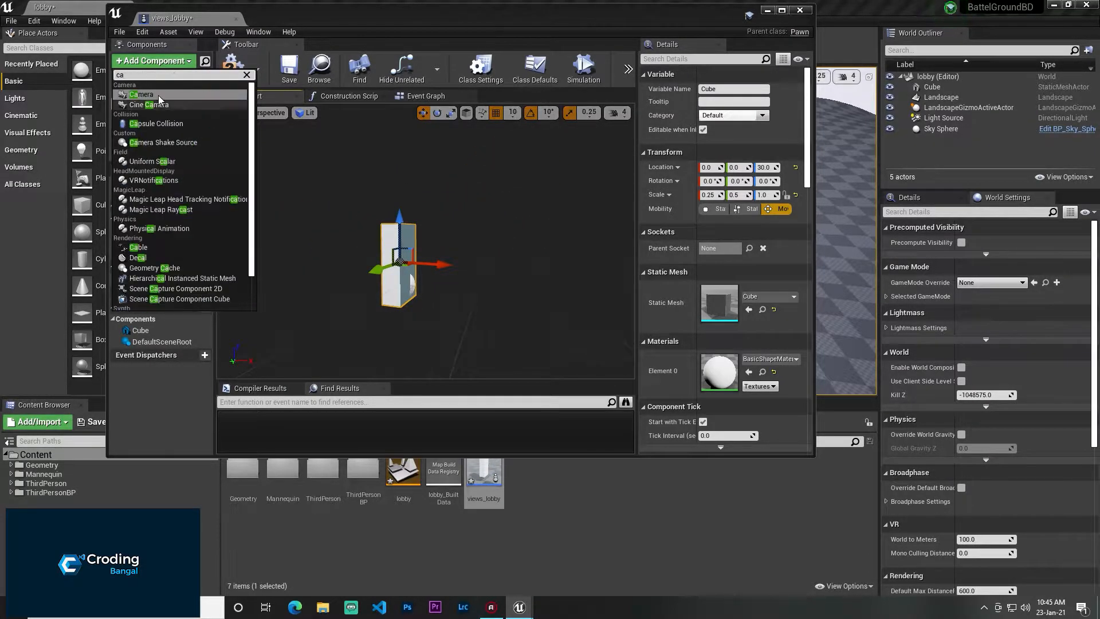
left_click(154, 97)
left_click_drag(405, 238, 407, 155)
left_click_drag(437, 199, 466, 199)
left_click(774, 11)
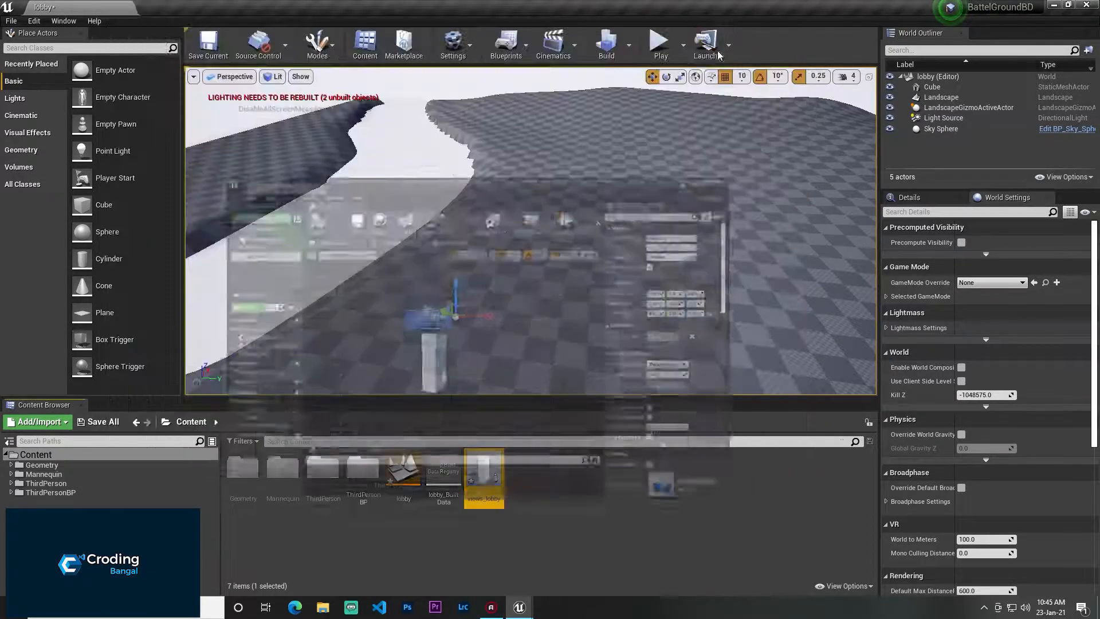
- Place a views_lobby pawn in the lobby level on the checkered ground beside the white channel
left_click_drag(483, 473, 552, 241)
right_click_drag(796, 342, 811, 343)
scroll(797, 342, "up", 5)
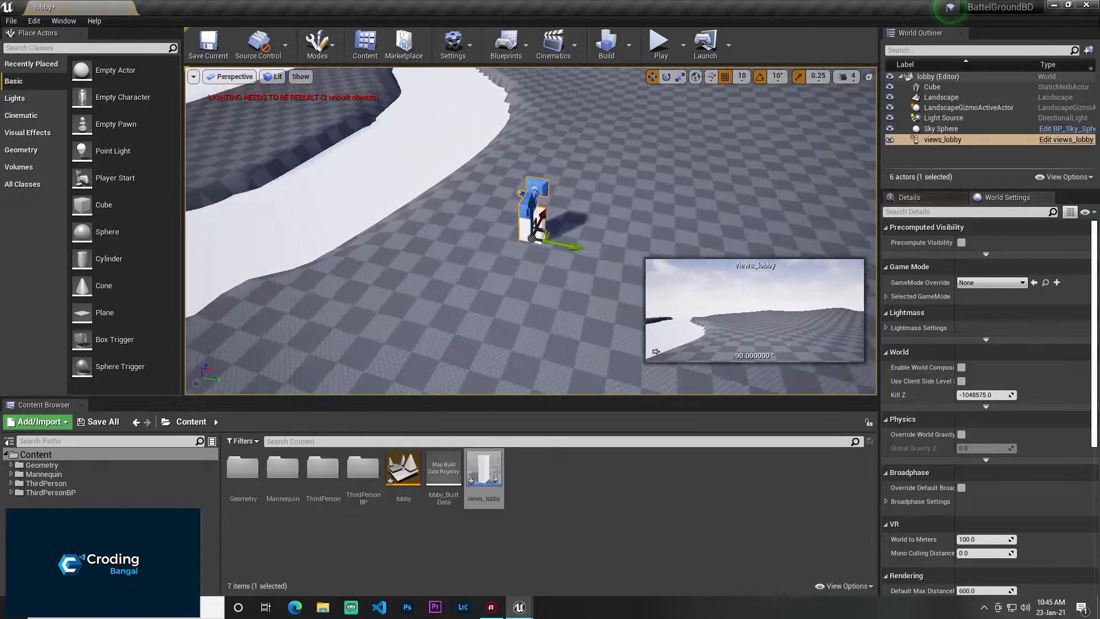
right_click_drag(587, 252, 598, 214)
- Shift the views_lobby pawn slightly toward the channel and rotate it by -10° about the vertical axis
key("e")
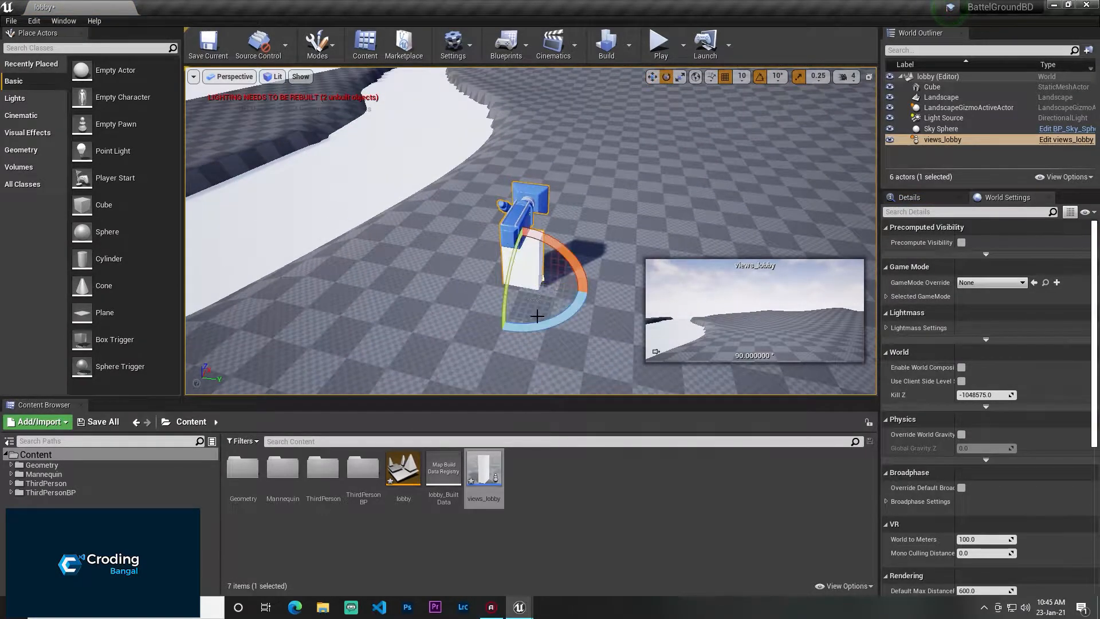
mouse_move(542, 325)
left_mouse_down()
mouse_move(576, 318)
mouse_move(504, 326)
mouse_move(543, 324)
left_mouse_up()
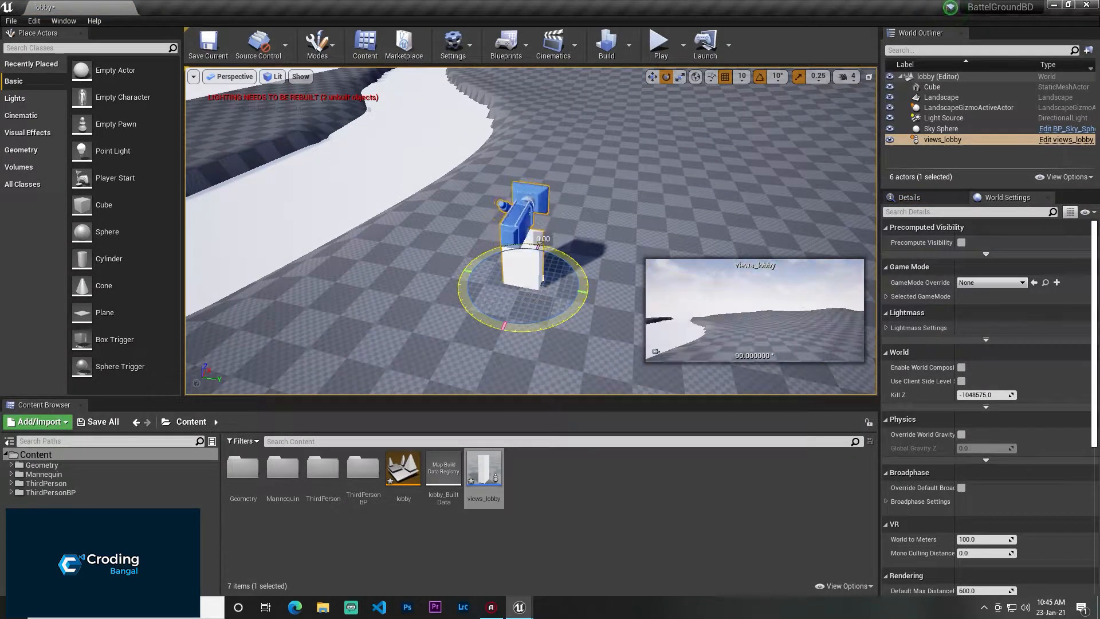
key("w")
left_click_drag(571, 288, 537, 282)
key("e")
left_click_drag(516, 319, 536, 317)
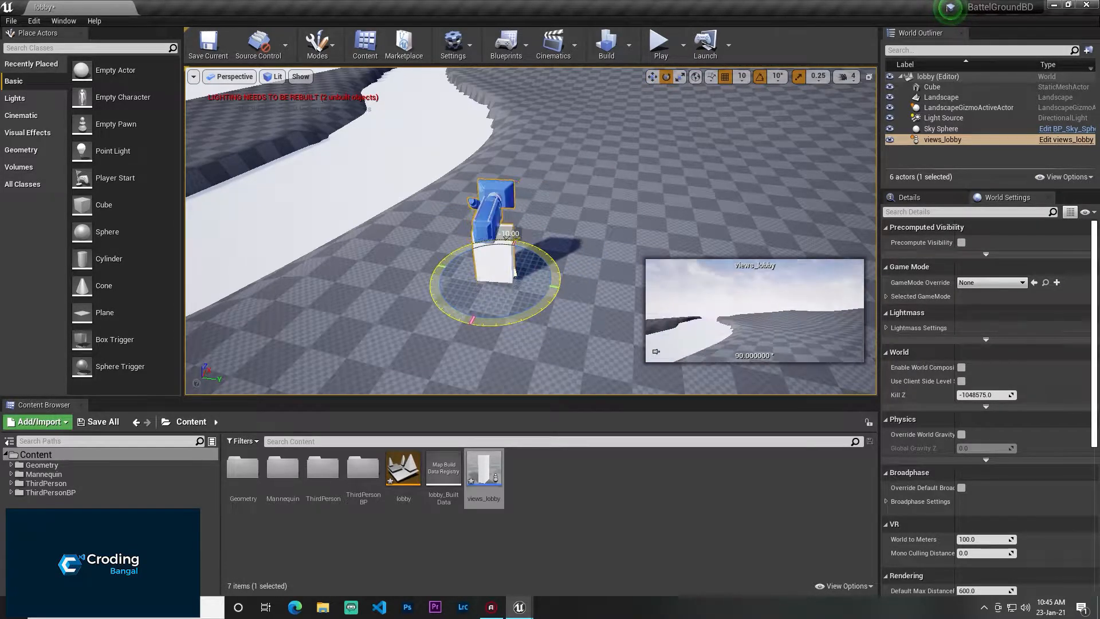
right_click_drag(511, 268, 477, 211)
key("w")
right_click_drag(614, 295, 567, 298)
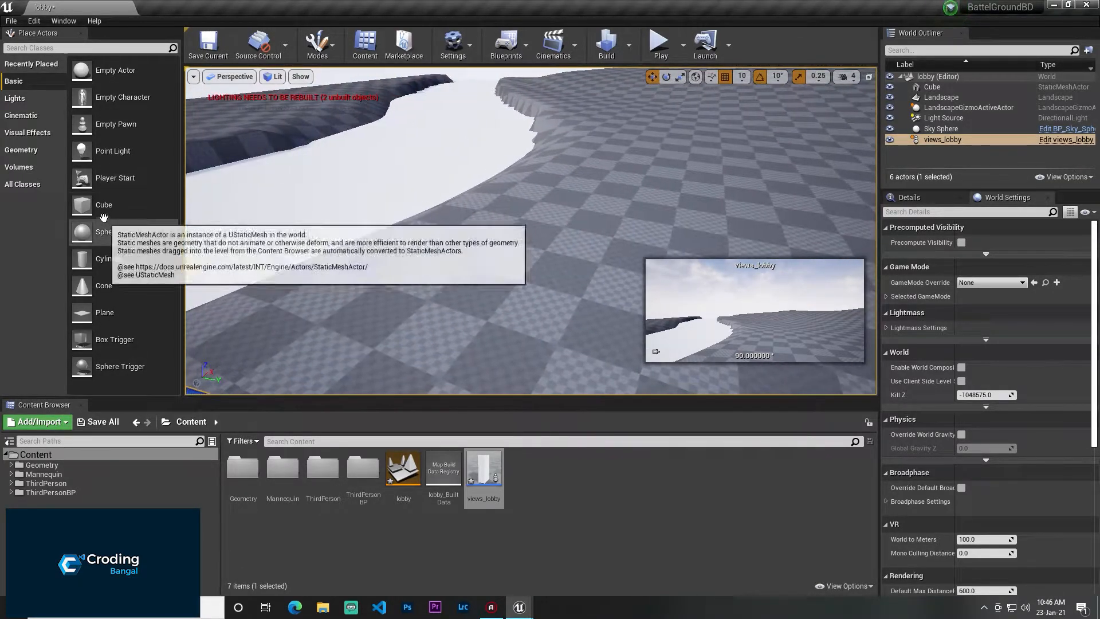
left_click(33, 115)
left_click(37, 98)
left_click(30, 64)
key("f")
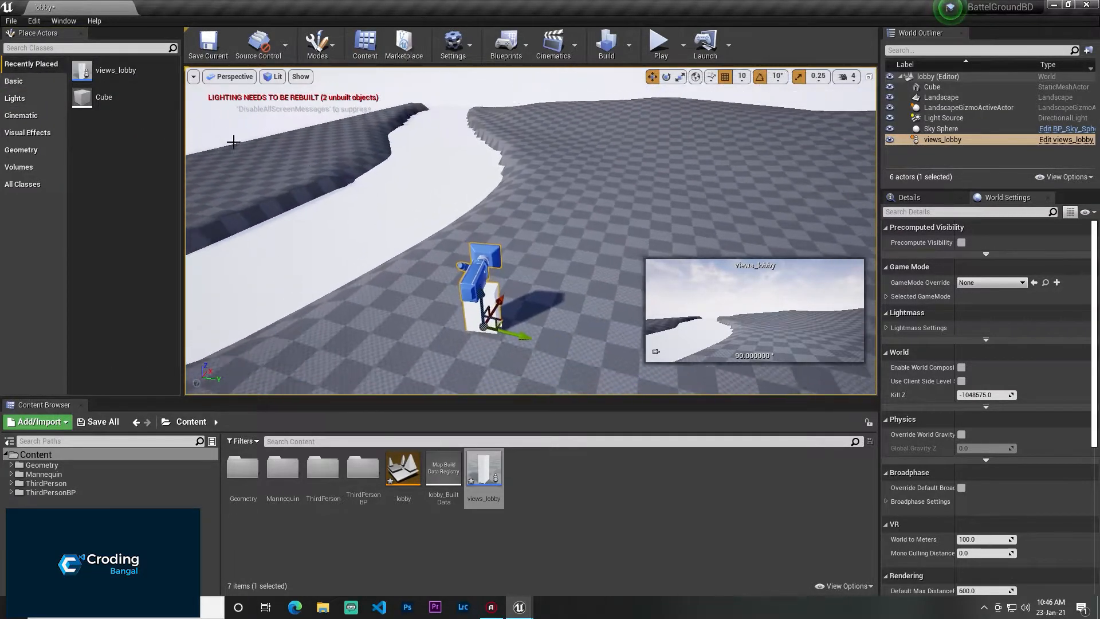
scroll(554, 246, "up", 3)
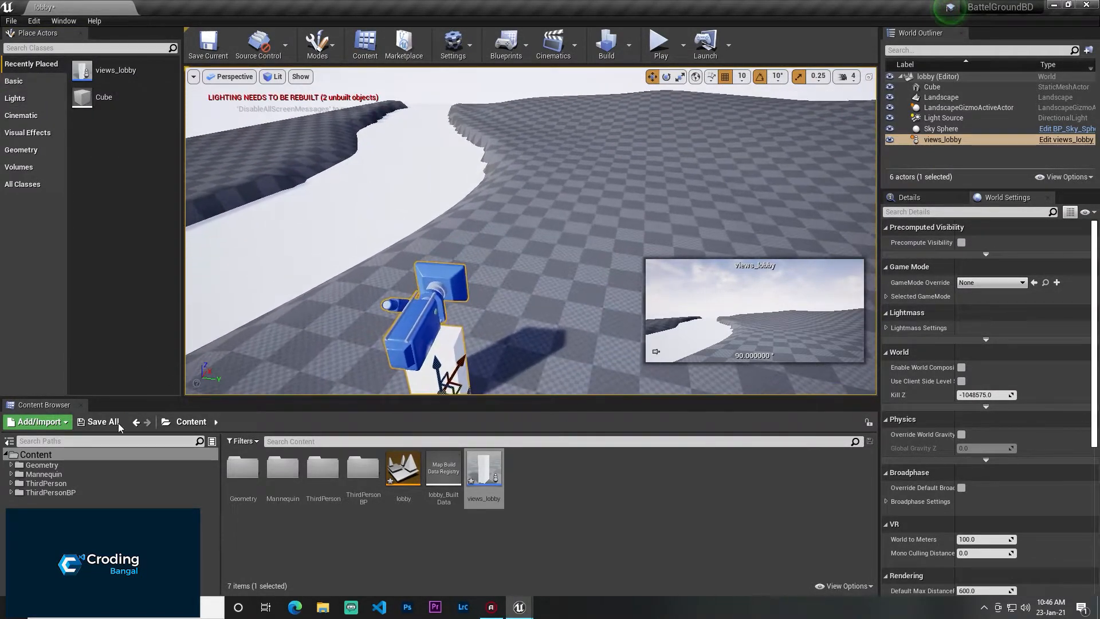
- Place the SK_Mannequin skeletal mesh from Mannequin/Character/Mesh in front of the pawn's camera
left_click(69, 483)
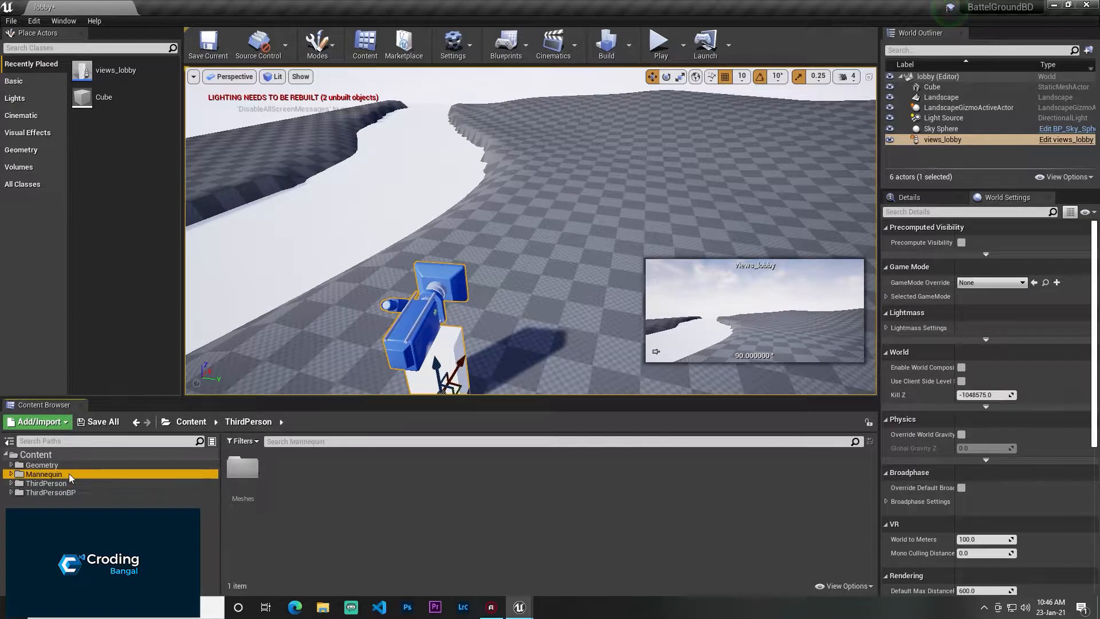
left_click(69, 474)
double_click(283, 467)
double_click(283, 467)
left_click_drag(243, 467, 493, 255)
- Turn the mannequin to face the pawn's camera, and raise the views_lobby pawn slightly
key("e")
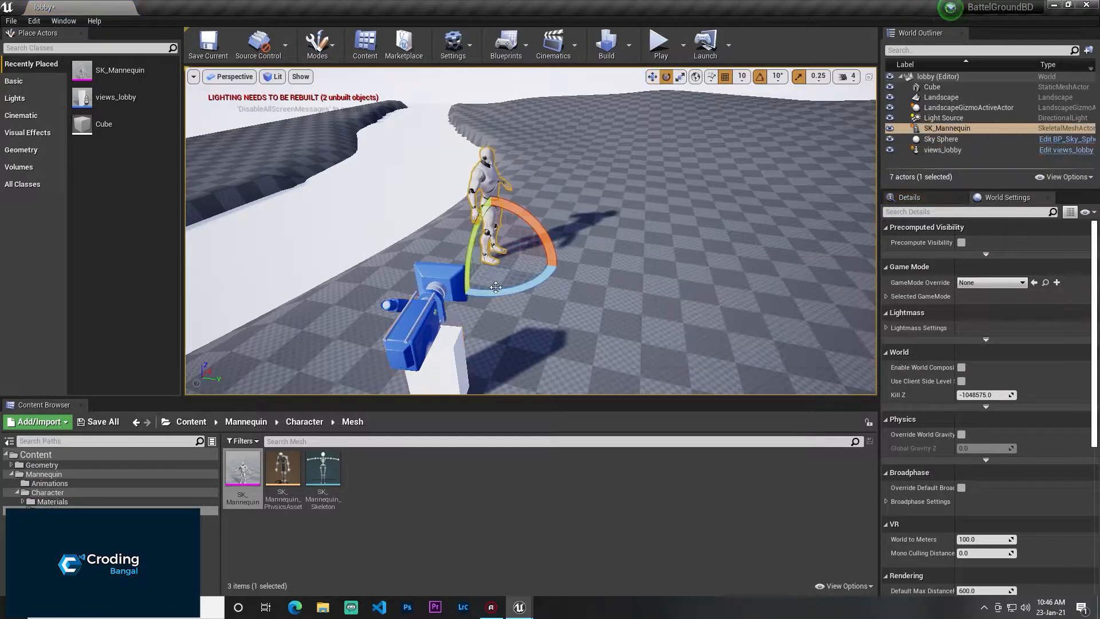
left_click(437, 312)
key("w")
left_click(565, 175)
right_click_drag(565, 175, 540, 188)
key("s")
left_click(498, 266)
scroll(498, 266, "up", 4)
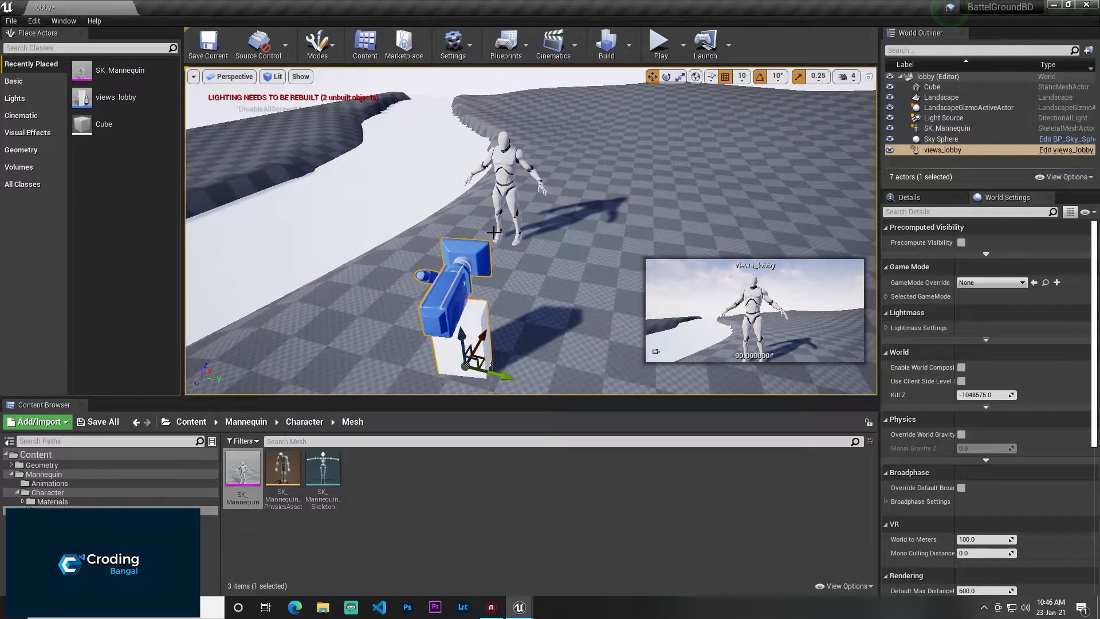
left_click_drag(464, 334, 464, 325)
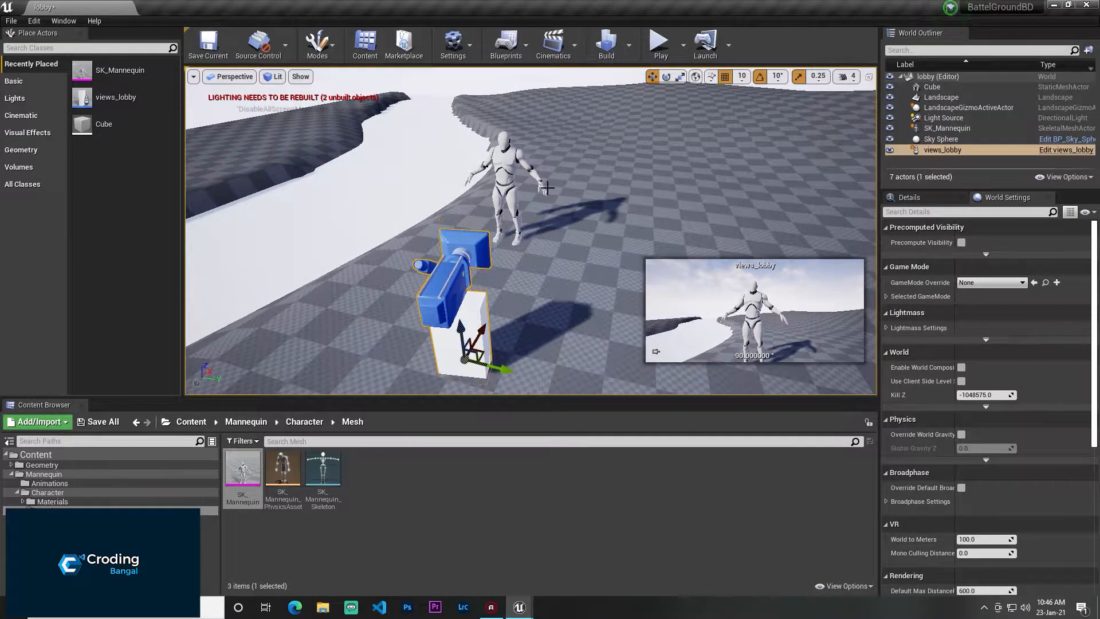
- Move the mannequin farther from the camera along X and check its framing in the views_lobby camera preview
key("a")
right_click_drag(566, 220, 533, 192)
key("w")
key("w")
key("s")
key("a")
left_click(474, 267)
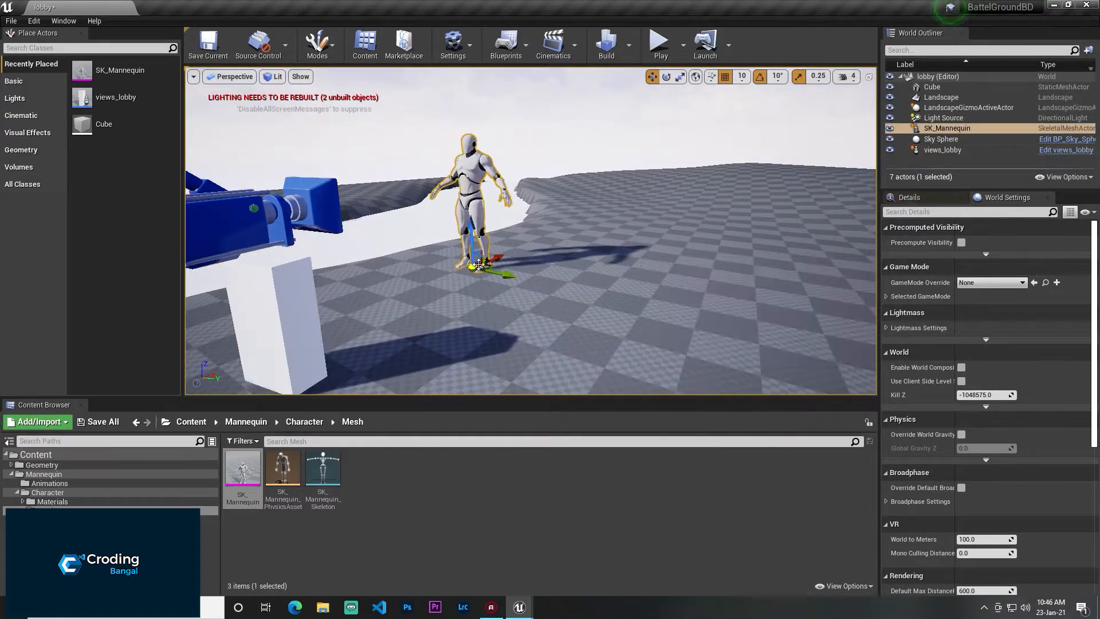
left_click_drag(498, 257, 530, 248)
left_click(302, 309)
key("a")
mouse_move(302, 310)
right_mouse_down()
mouse_move(290, 311)
mouse_move(290, 339)
mouse_move(294, 312)
right_mouse_up()
key("w")
key("s")
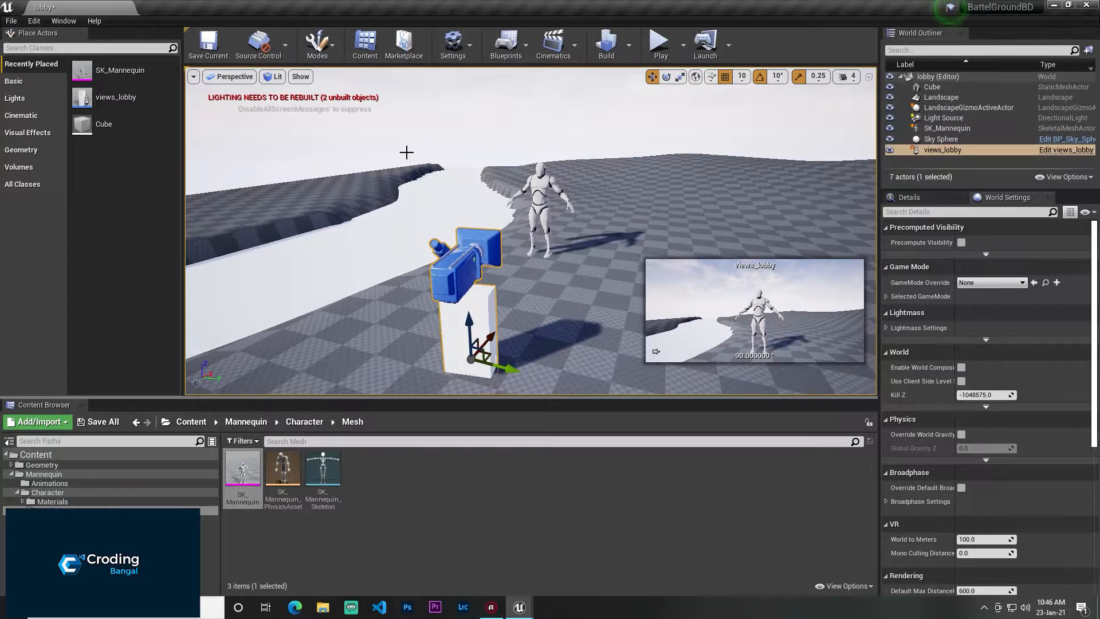
right_click_drag(406, 152, 427, 152)
- Try out a second Cube in the lobby level around the mannequin and undo its placement
left_click(15, 98)
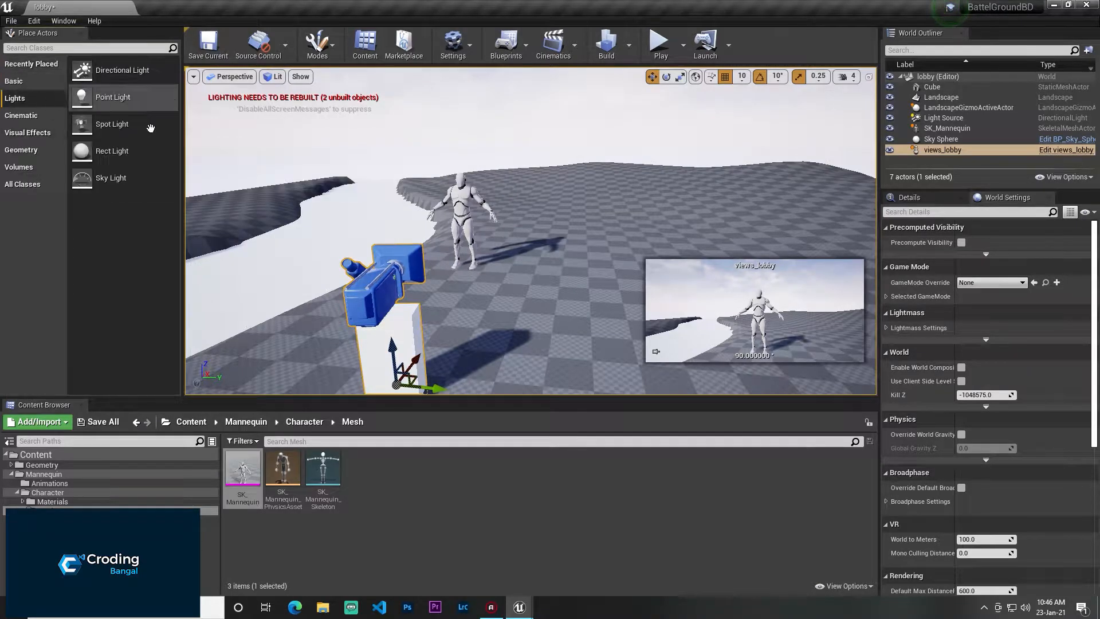
left_click(34, 80)
left_click_drag(103, 205, 273, 192)
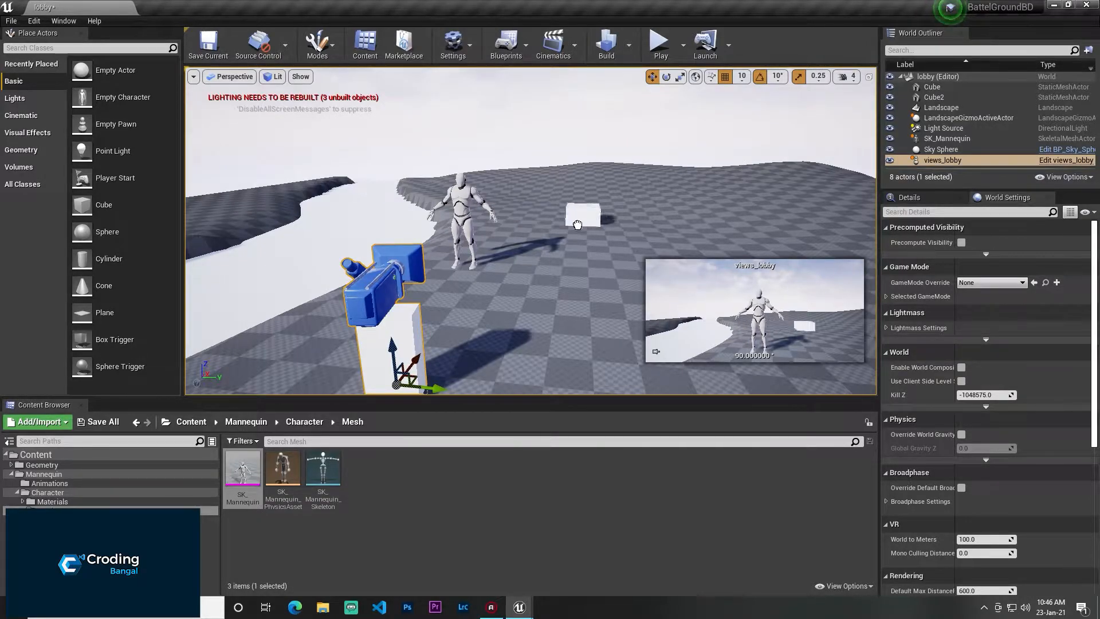
left_click_drag(517, 232, 749, 212)
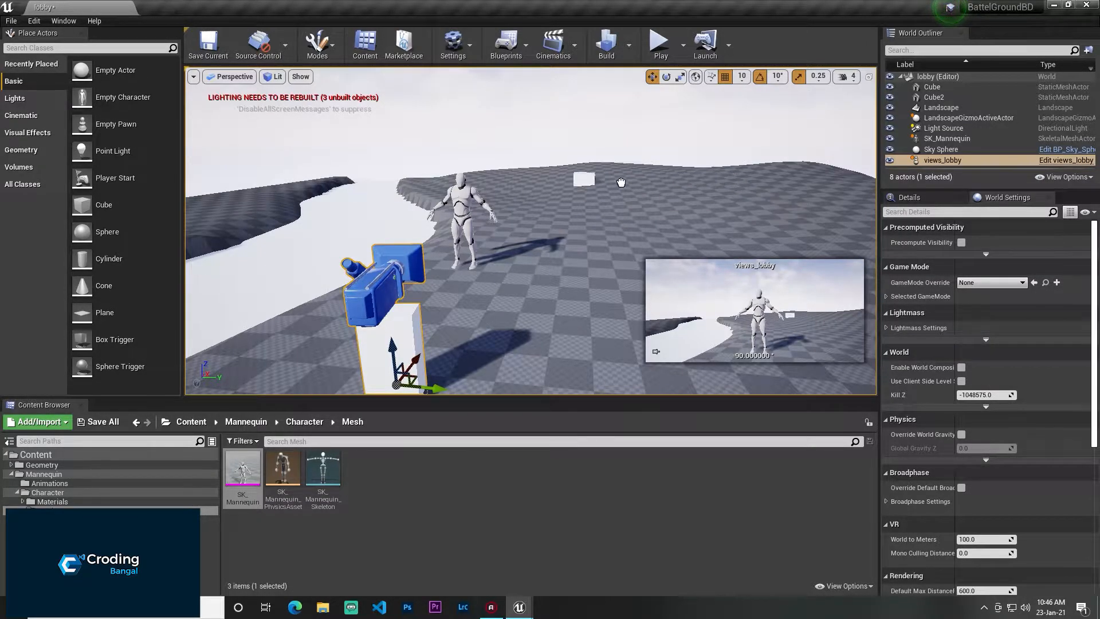
left_click_drag(485, 173, 381, 264)
key("ctrl+z")
key("ctrl+z")
- Play the lobby level to test the starting view, and stop the session
right_click_drag(563, 189, 510, 208)
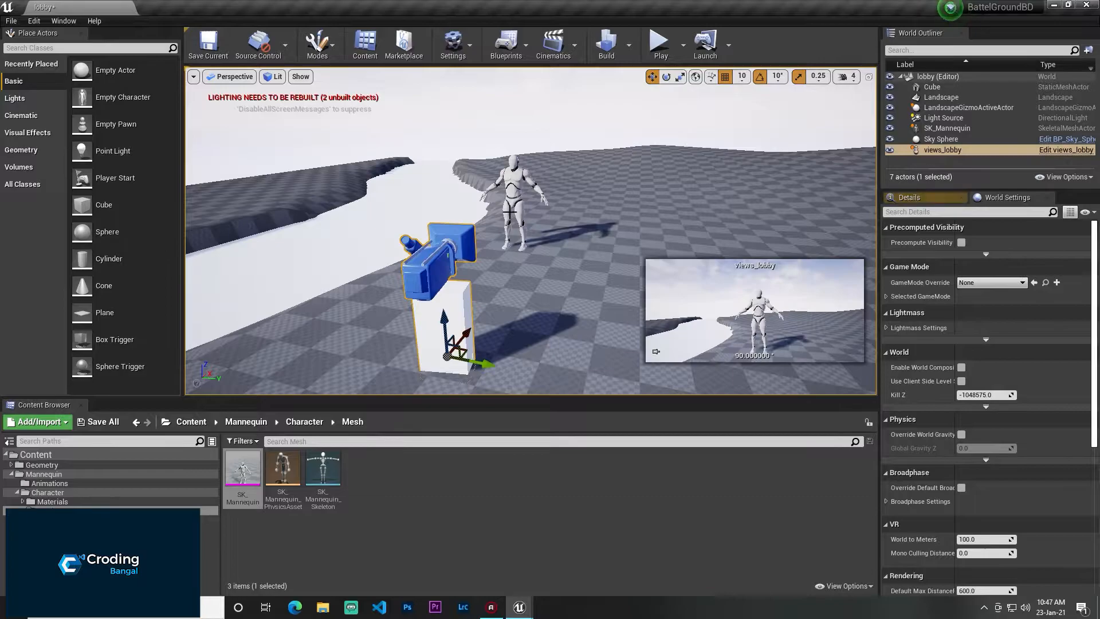
left_click(660, 52)
key("Escape")
- Place a Player Start on the ground near the views_lobby pawn and the mannequin
right_click_drag(417, 268, 358, 232)
left_click_drag(128, 184, 465, 277)
right_click_drag(465, 277, 374, 53)
- Open the lobby's Level Blueprint, delete its Event Tick node, and compile
left_click(518, 48)
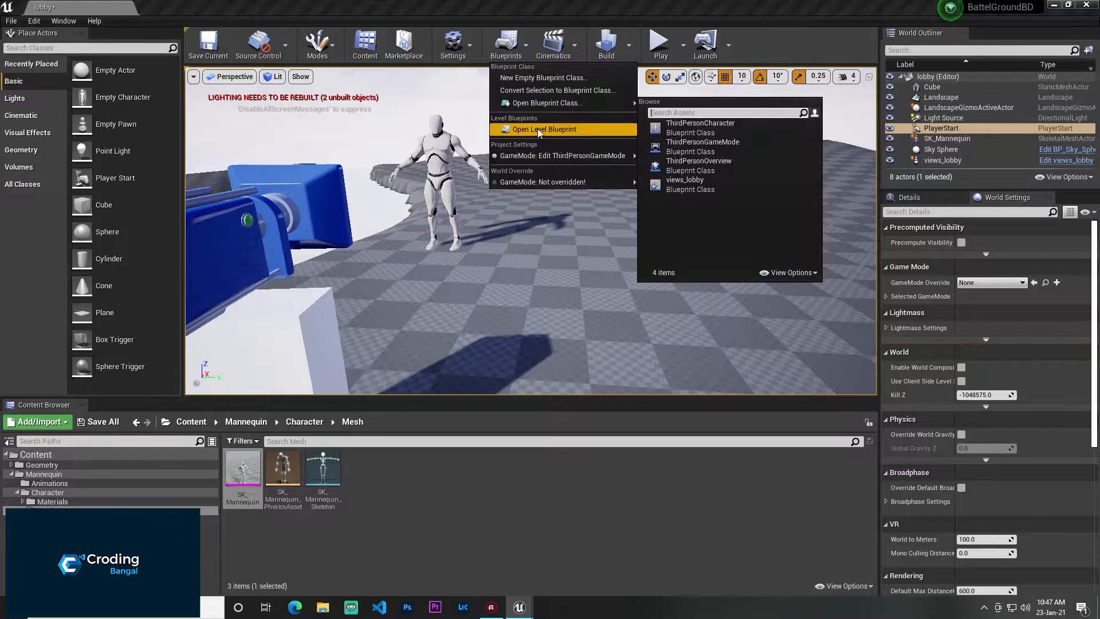
left_click(539, 130)
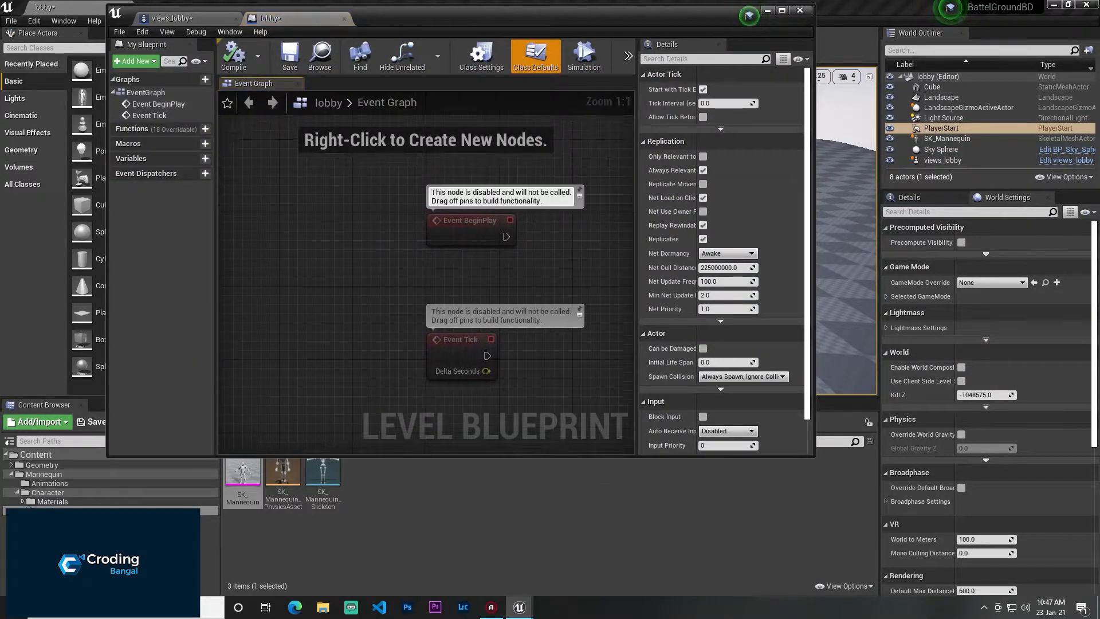
left_click(1016, 281)
right_click_drag(438, 435, 347, 418)
left_click_drag(347, 418, 417, 251)
key("Delete")
left_click(233, 54)
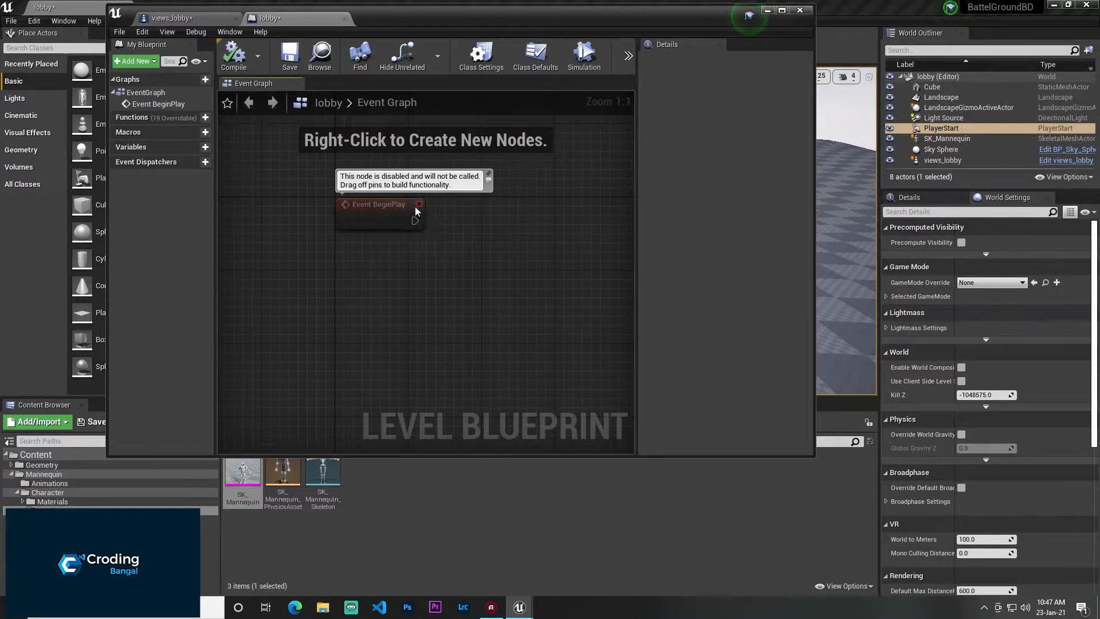
- Connect a Get All Actors Of Class node to Event BeginPlay and set its Actor Class to Views Lobby
right_click_drag(393, 209, 347, 222)
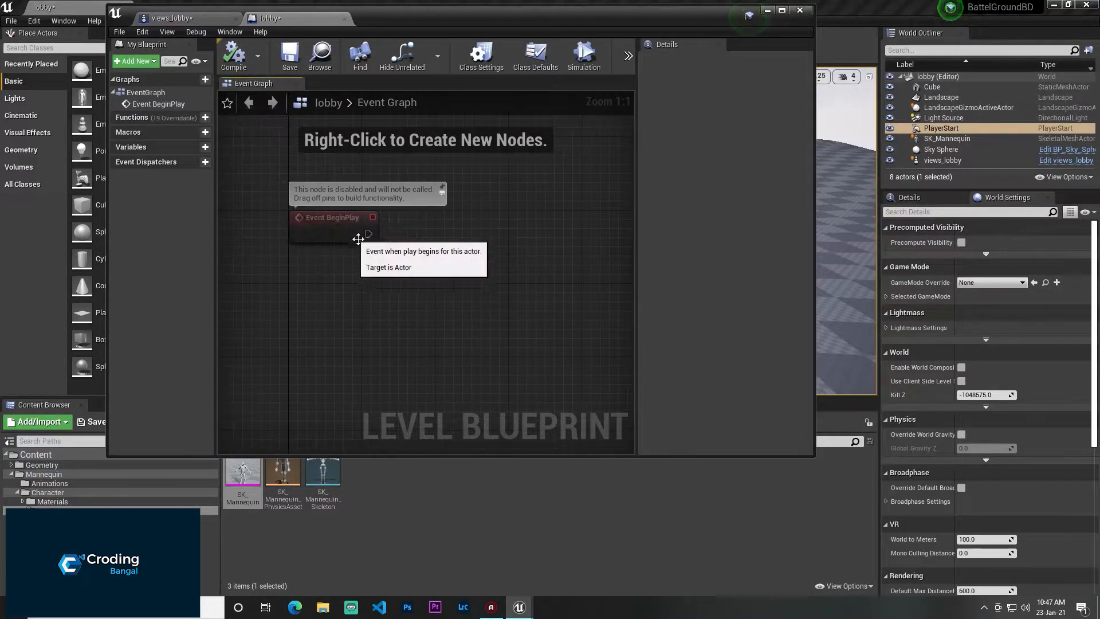
left_click_drag(403, 230, 403, 230)
type("all act")
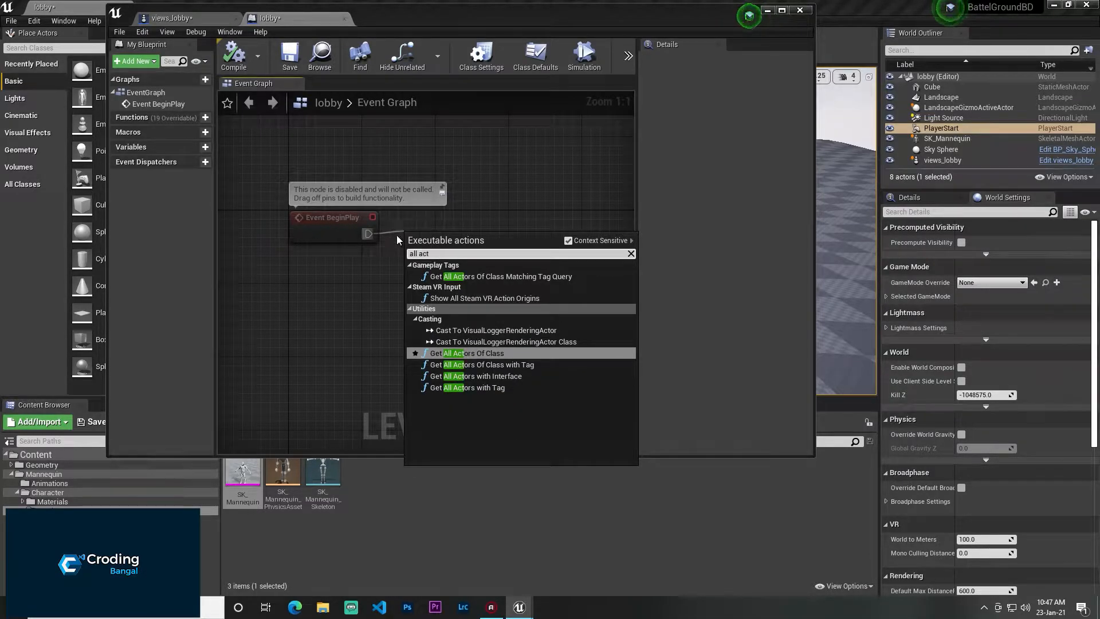
left_click(495, 353)
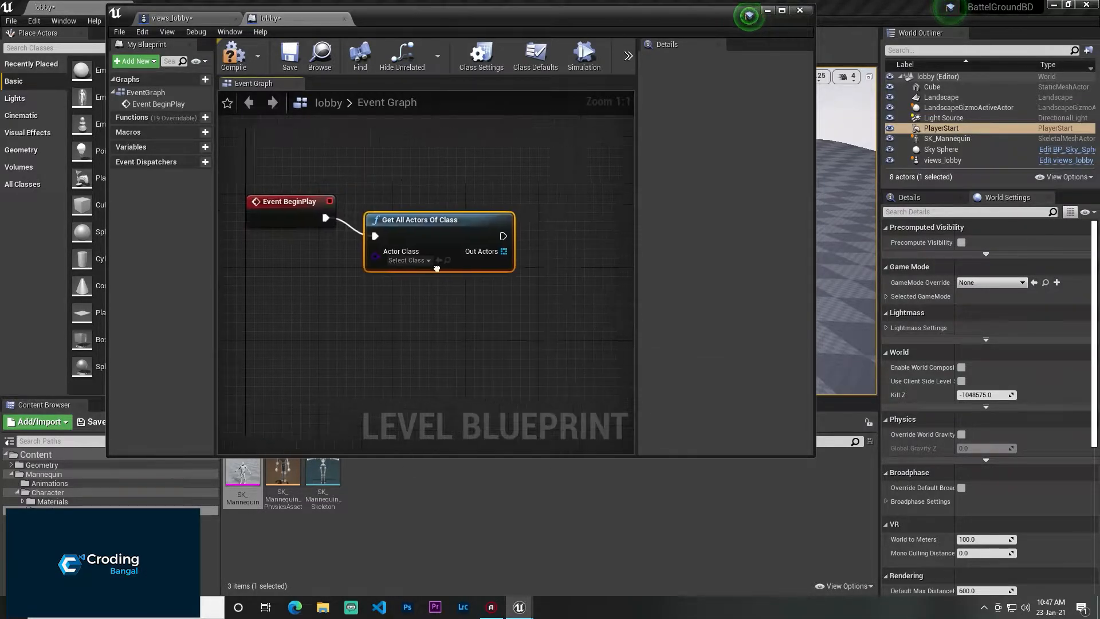
left_click(409, 256)
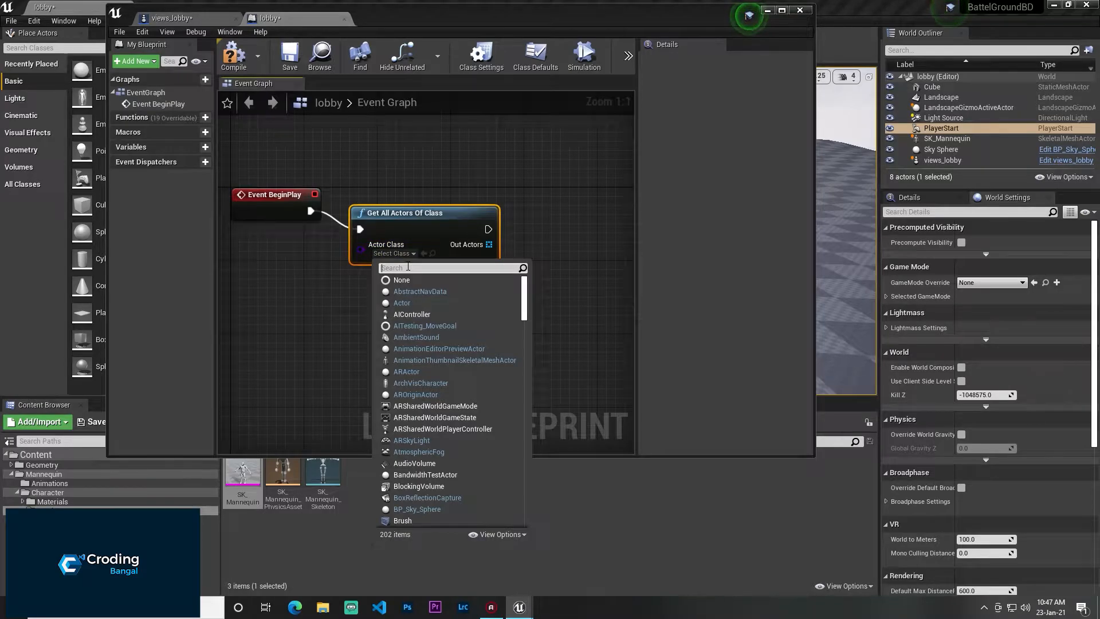
type("views")
left_click(452, 304)
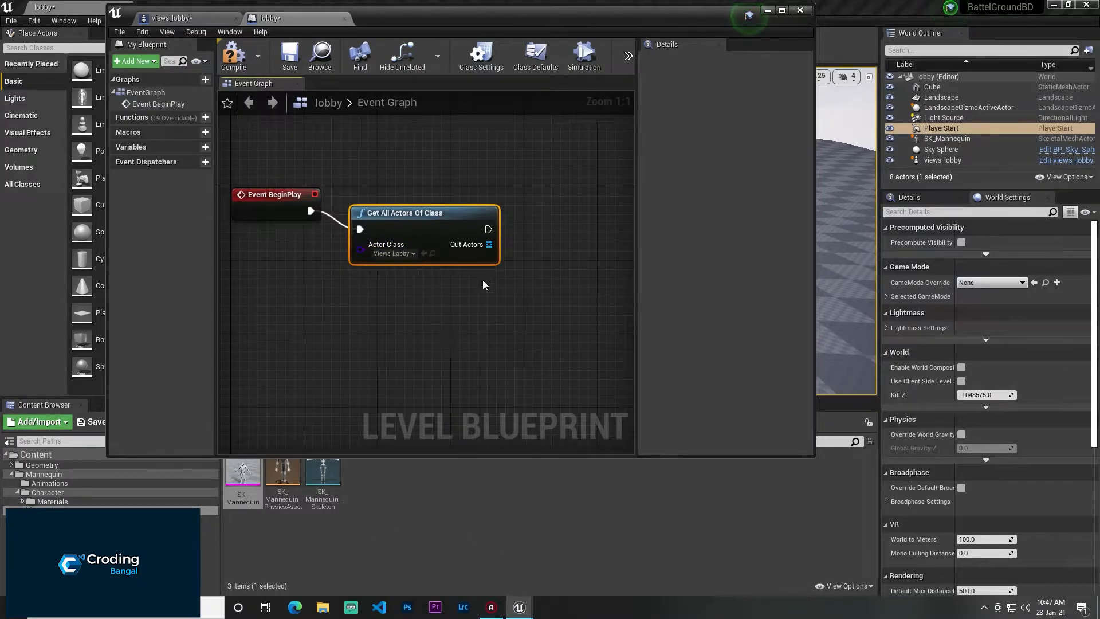
- Add a Get (a copy) node fed by the Out Actors array
right_click_drag(479, 285, 401, 279)
left_click_drag(410, 243, 454, 256)
type("get")
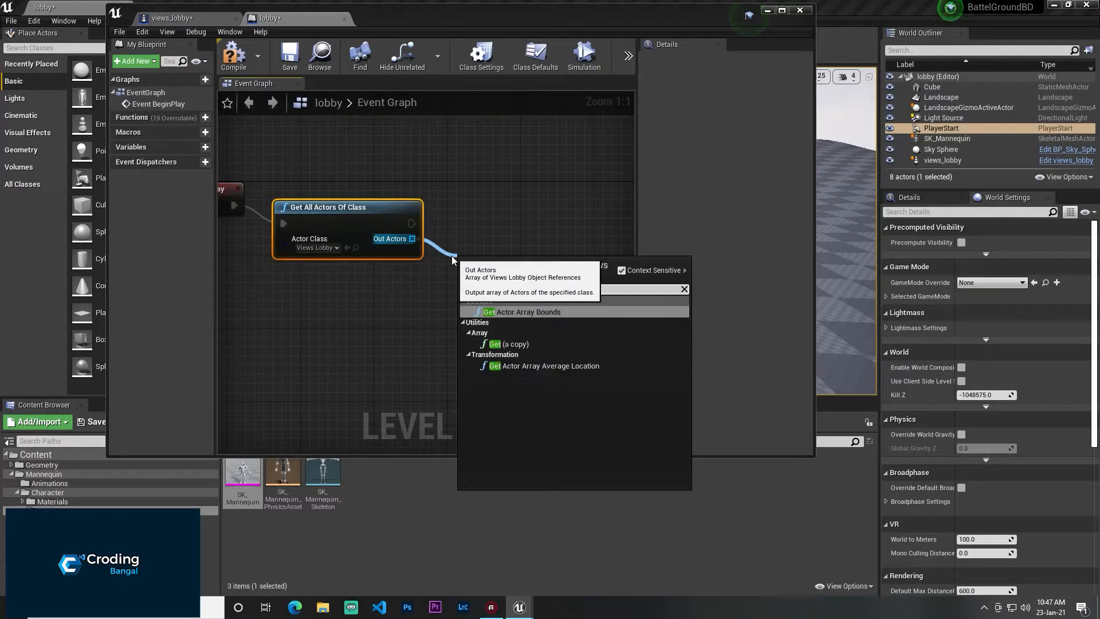
left_click(508, 344)
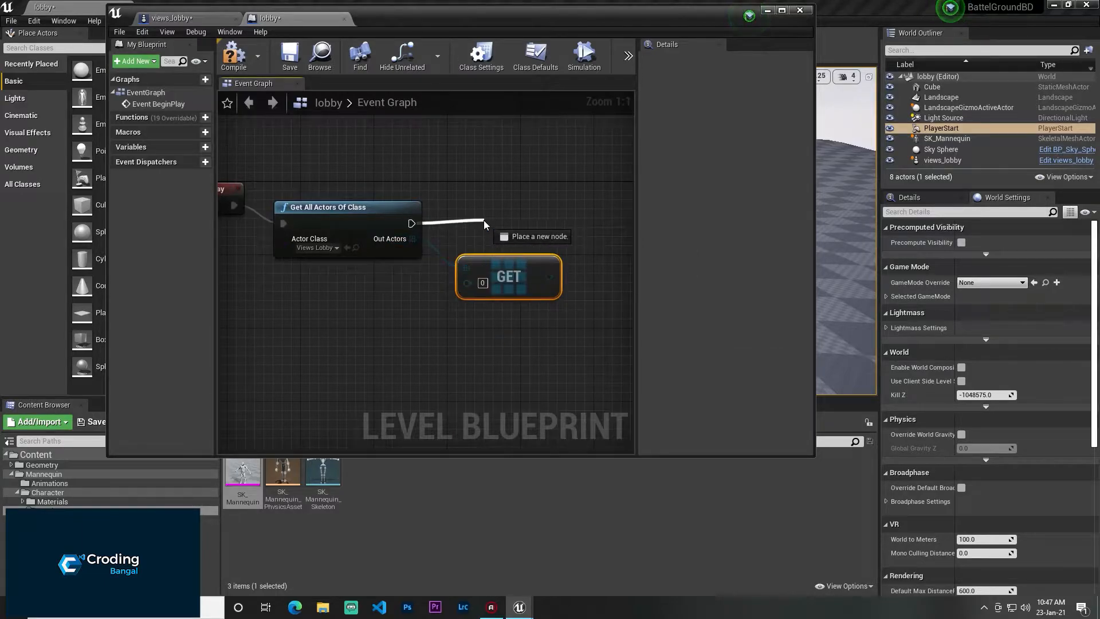
- Add a Possess node after Get All Actors Of Class and wire the GET output to its In Pawn
left_click_drag(483, 220, 484, 220)
type("poss")
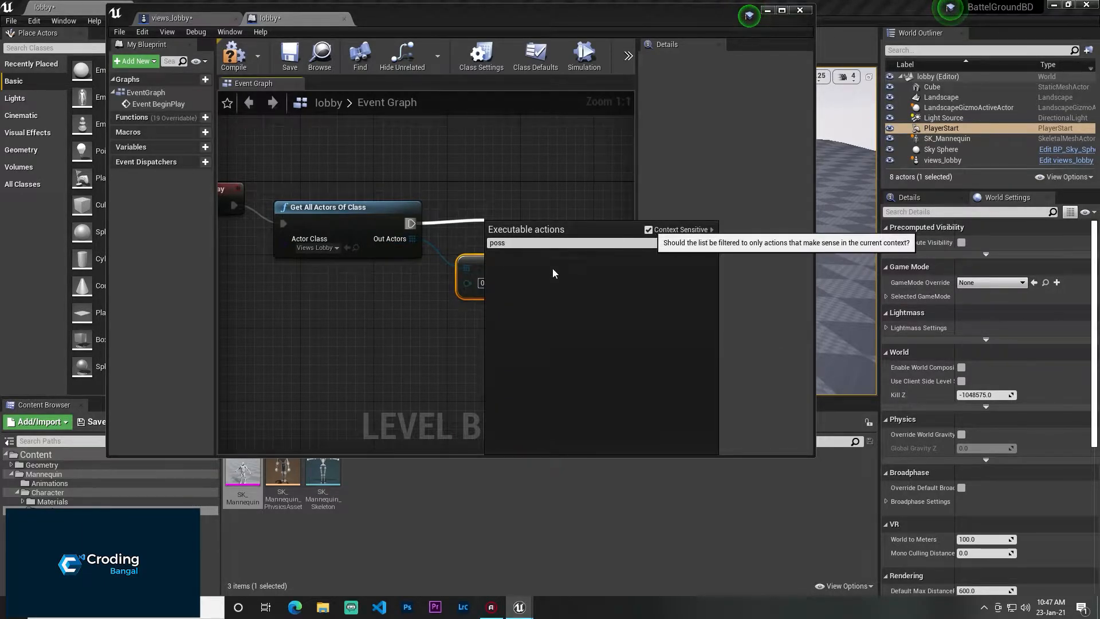
left_click(519, 327)
mouse_move(523, 278)
left_mouse_down()
mouse_move(604, 233)
mouse_move(535, 280)
left_mouse_up()
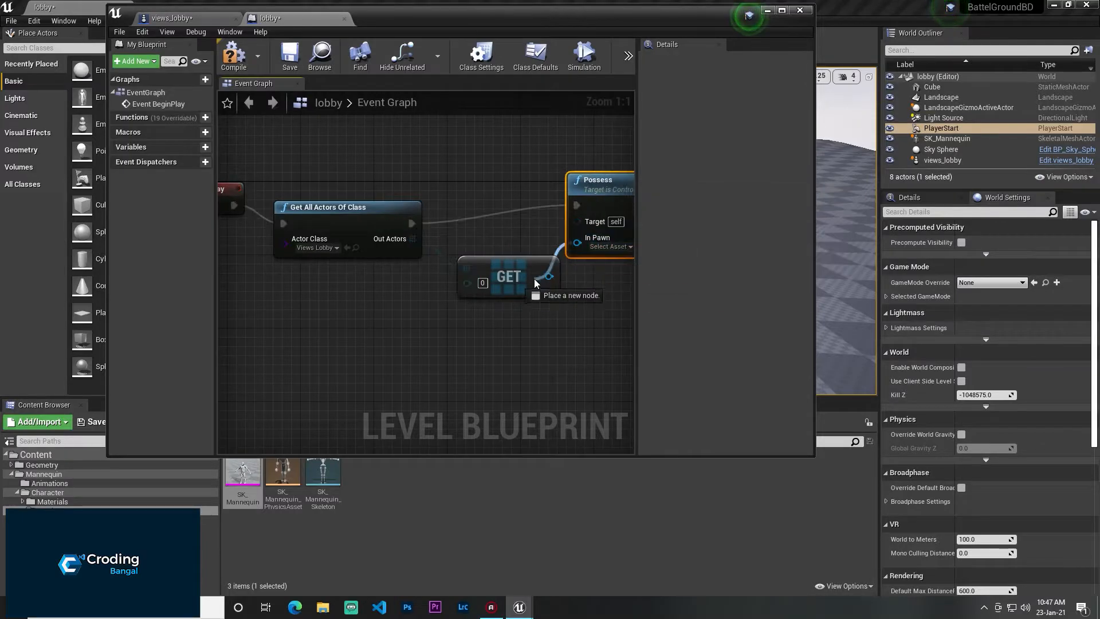
- Connect a Get Player Controller node to the Target of Possess and position it above Get All Actors Of Class
left_click_drag(575, 225, 409, 140)
type("get")
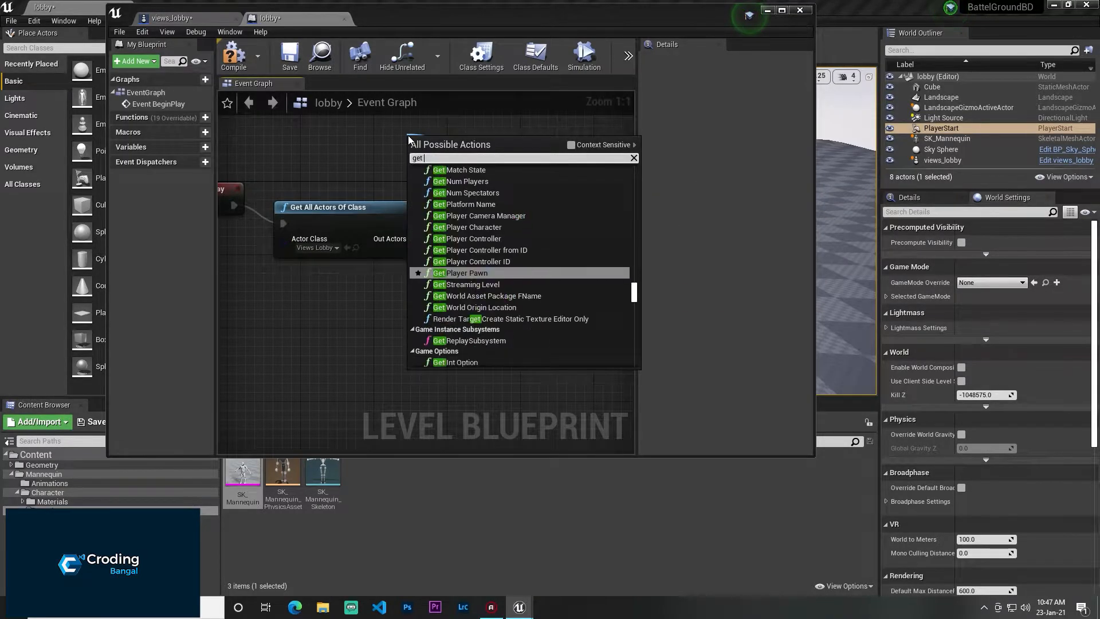
type(" player")
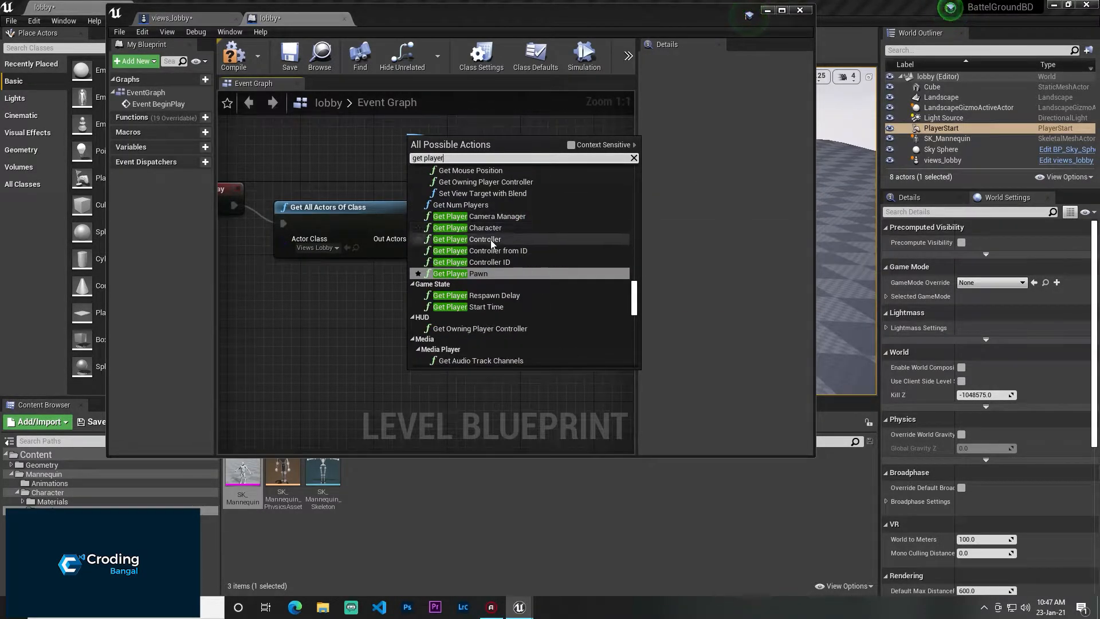
left_click(491, 241)
left_click_drag(476, 170, 367, 151)
- Compile and save the Level Blueprint and return to the level editor
left_click(233, 56)
left_click(289, 56)
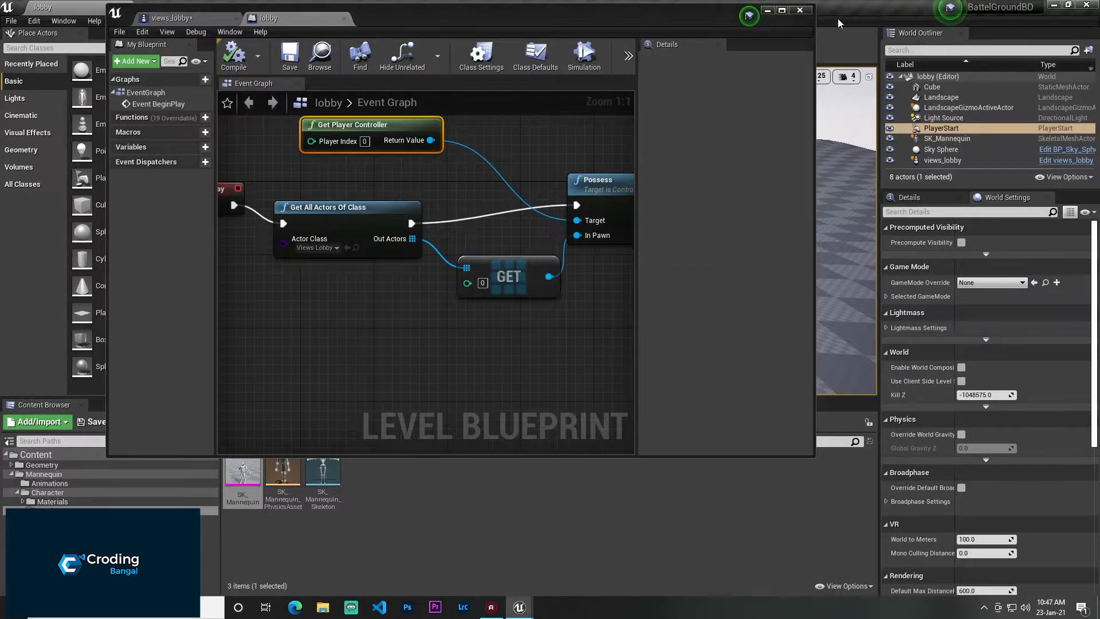
left_click(782, 10)
left_click(1054, 5)
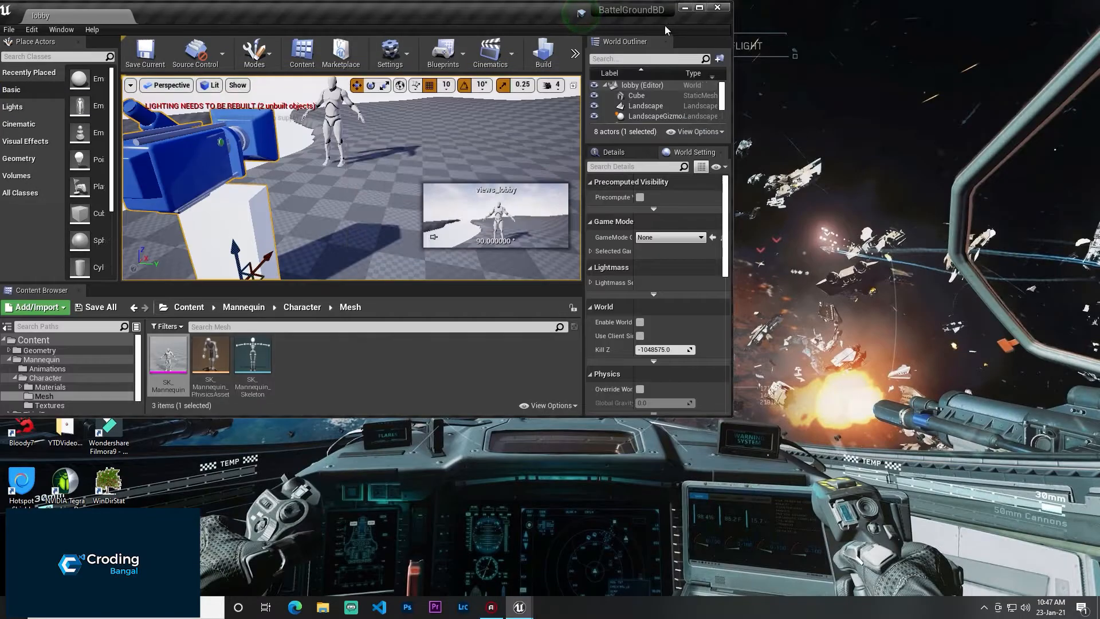
- Maximize the level editor window and test play the lobby level
left_click(699, 8)
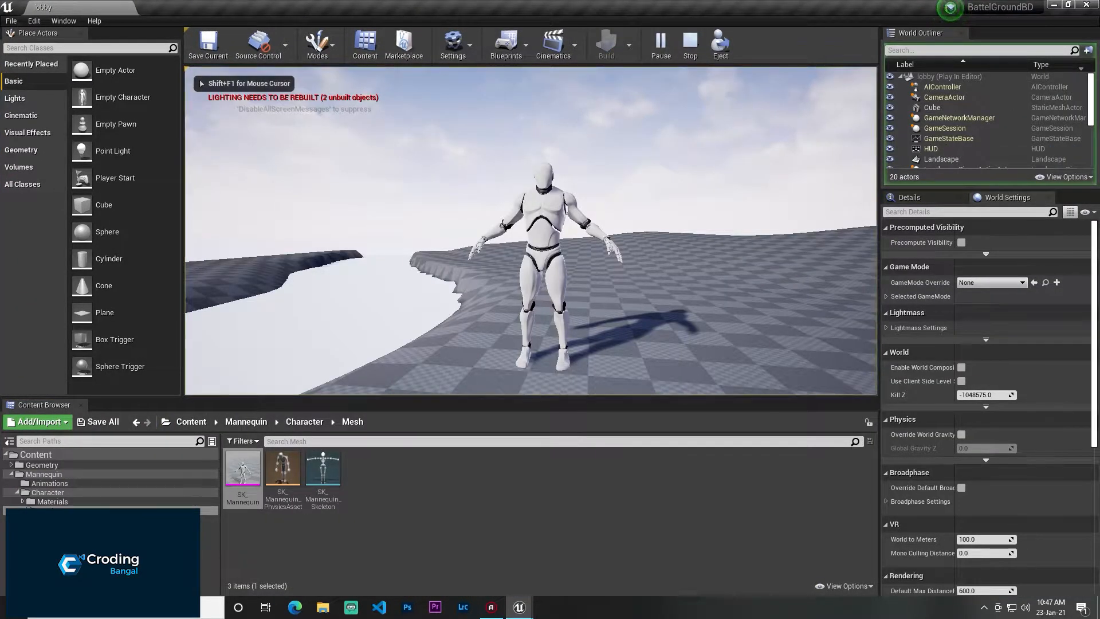
key("Escape")
right_click_drag(425, 268, 321, 298)
- Delete the Player Start actor from the lobby level and test play without it
left_click(424, 205)
right_click_drag(424, 205, 634, 157)
key("e")
key("Delete")
left_click(660, 43)
key("Escape")
- Place a new Player Start actor on the landscape, away from the camera pawn and mannequin
right_click_drag(631, 233, 747, 280)
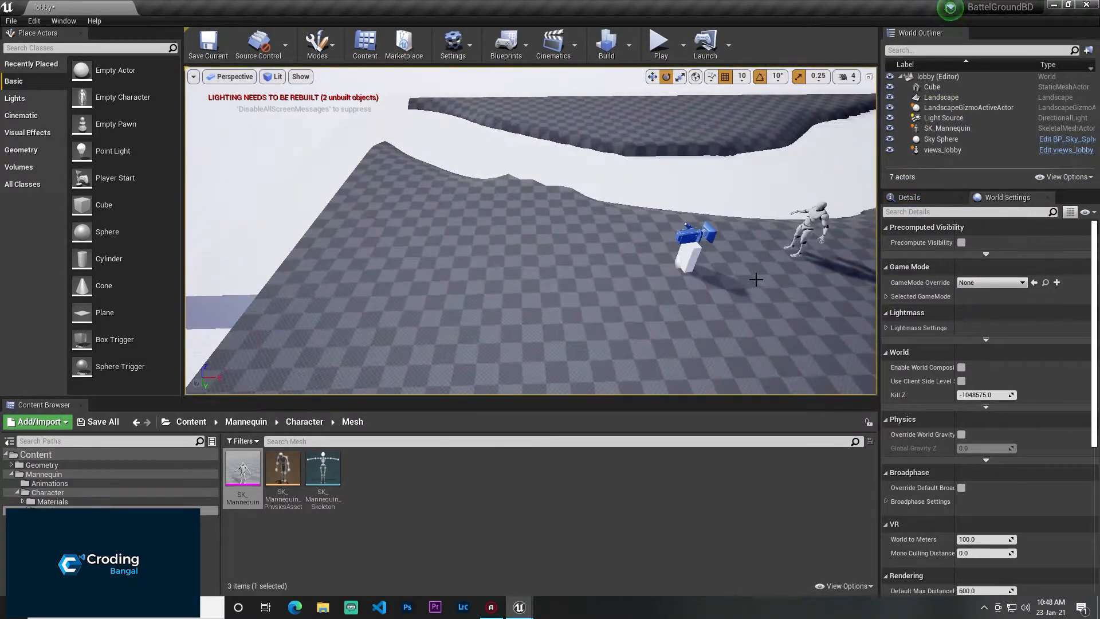
left_click_drag(115, 178, 354, 209)
right_click_drag(334, 175, 450, 273)
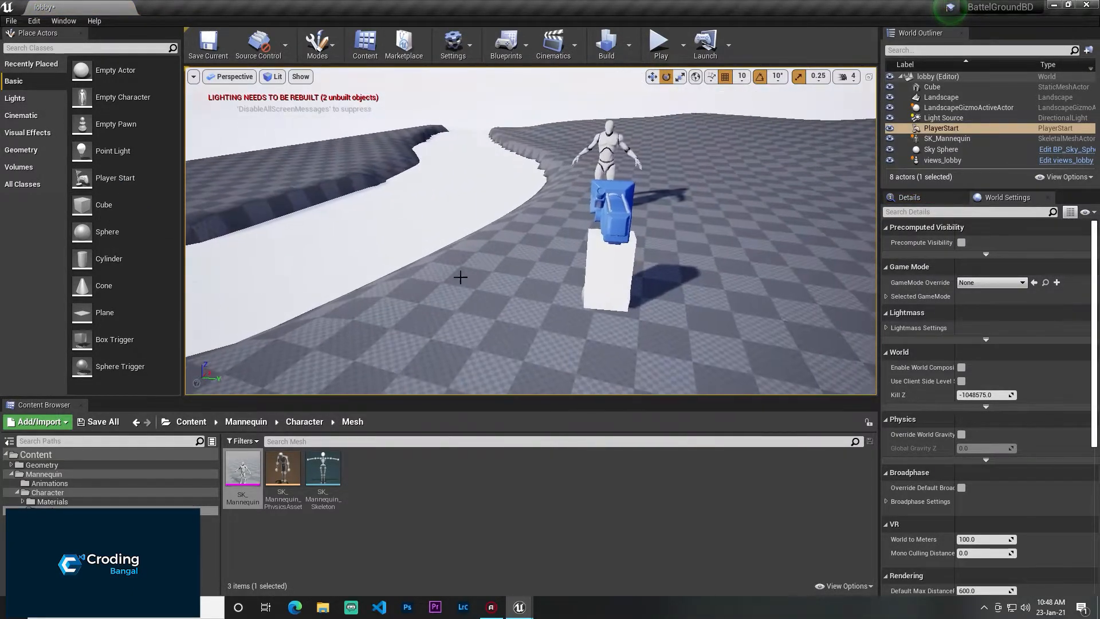
right_click_drag(593, 158, 622, 179)
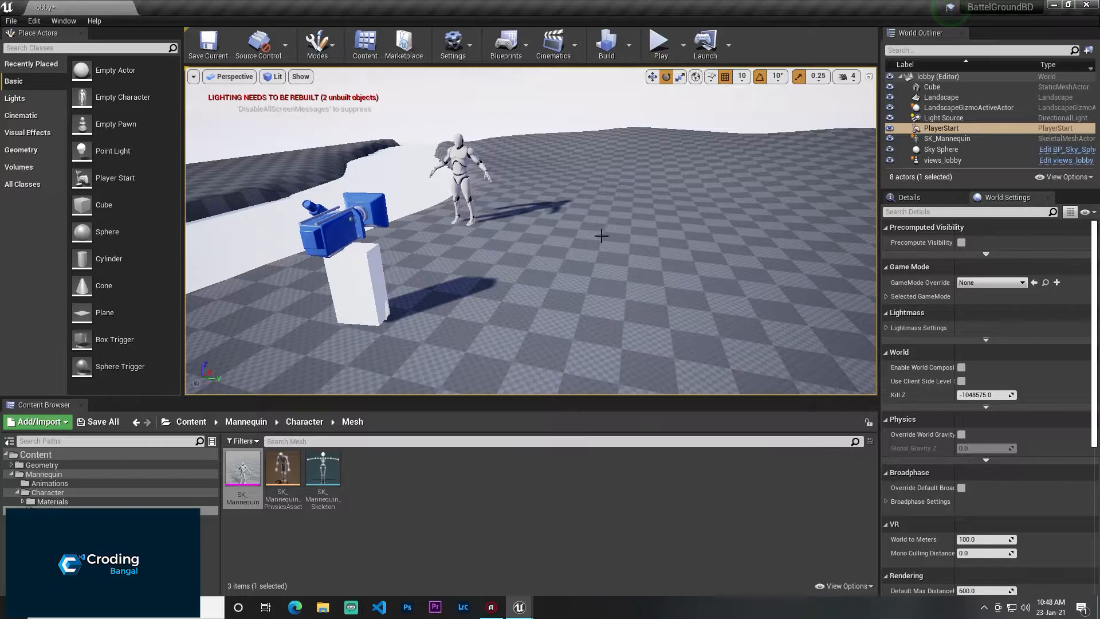
- Select the views_lobby pawn and test play the level with the new Player Start in place
left_click(347, 260)
left_click(659, 44)
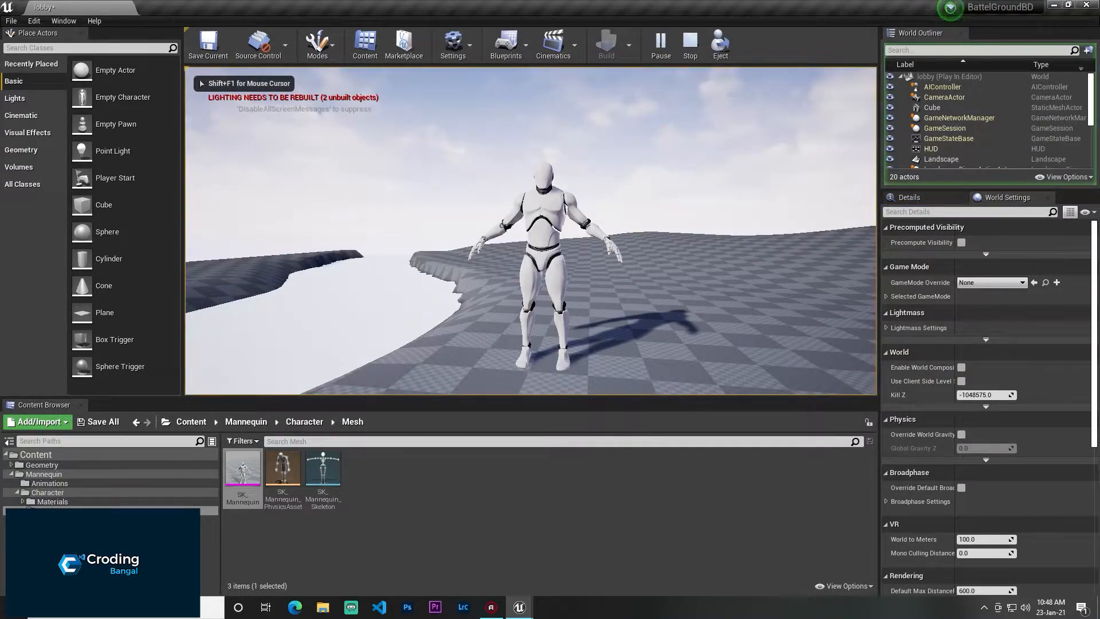
key("Escape")
key("s")
mouse_move(531, 230)
right_mouse_down()
mouse_move(539, 247)
mouse_move(531, 238)
right_mouse_up()
left_click(329, 45)
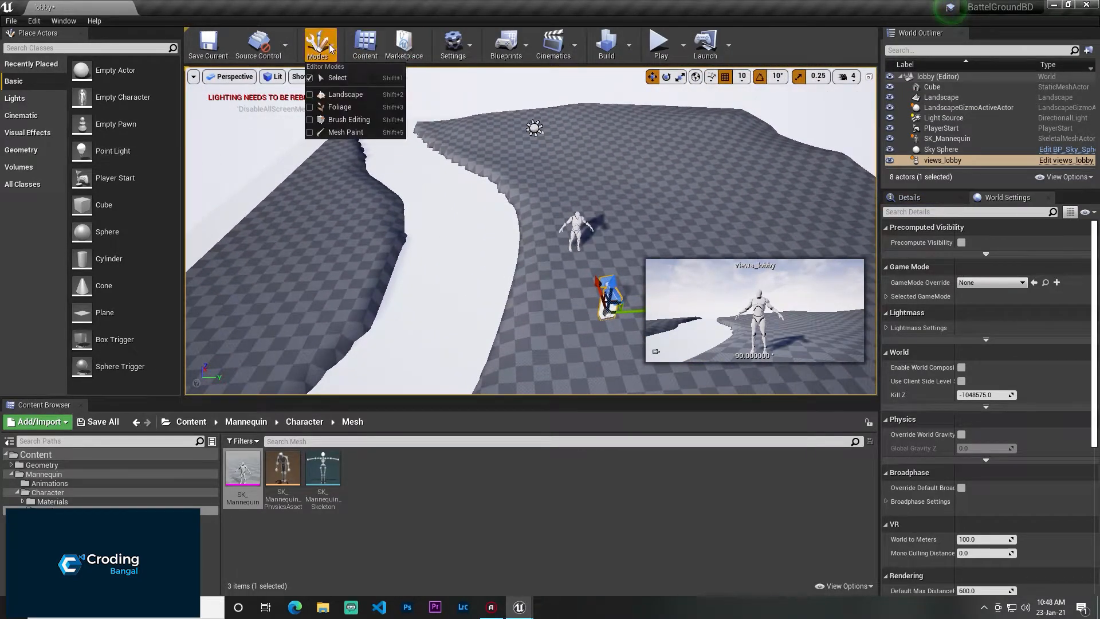
mouse_move(531, 230)
right_mouse_down()
mouse_move(531, 264)
mouse_move(531, 246)
right_mouse_up()
left_click(660, 45)
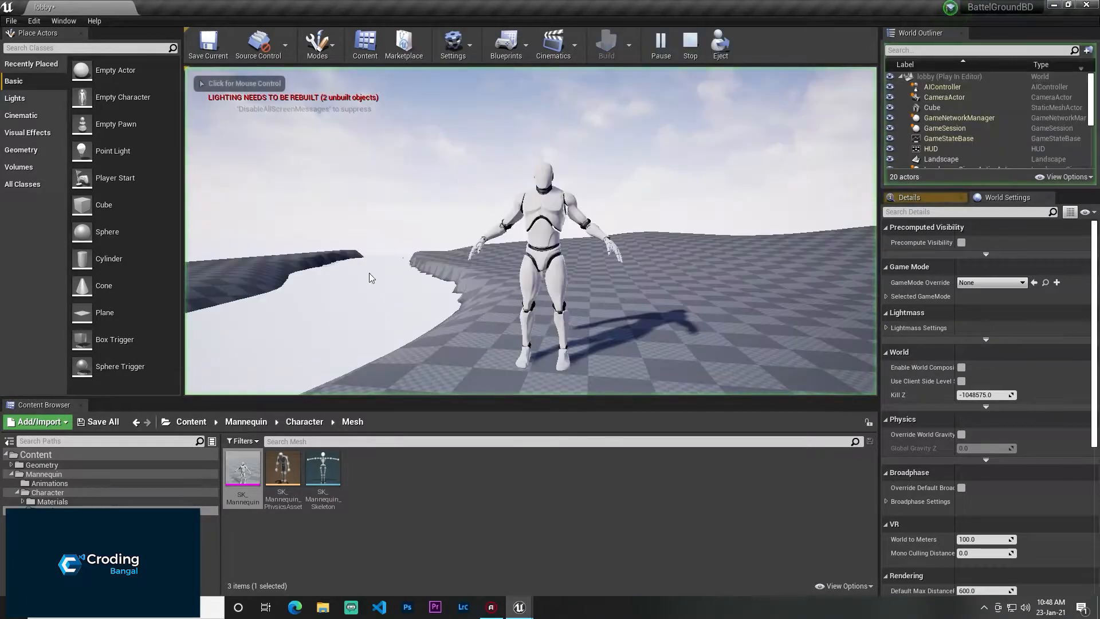
key("Escape")
- Save all modified content of the project, including the lobby level
right_click_drag(680, 221, 659, 229)
key("s")
key("w")
key("s")
left_click(111, 422)
left_click(652, 409)
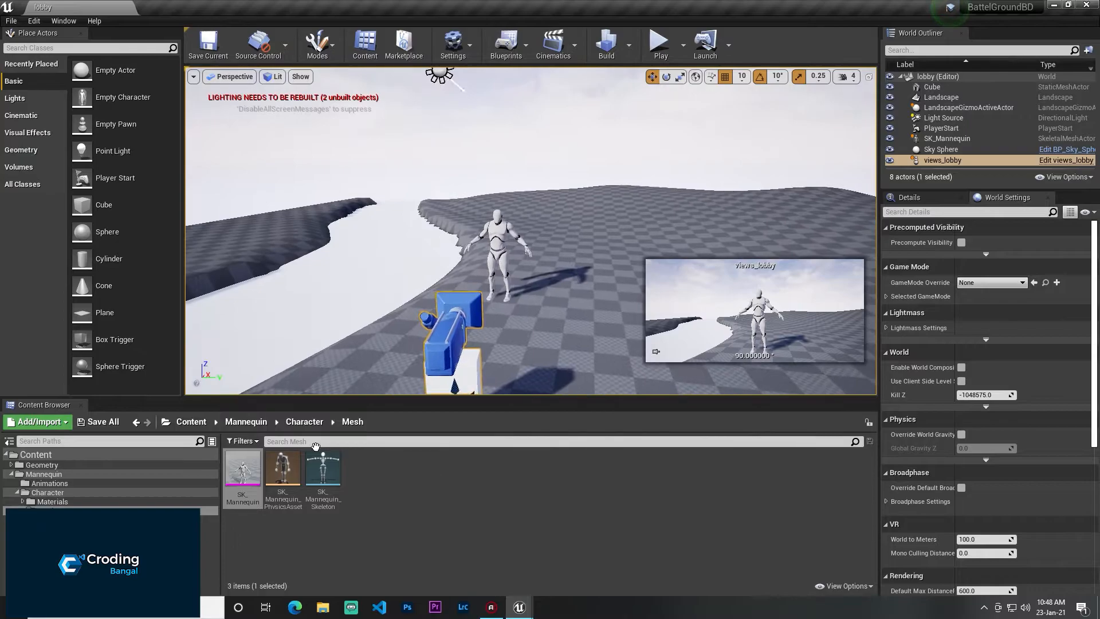
- Create a Widget Blueprint named loby_ui in the root Content folder and open it for editing
left_click(186, 423)
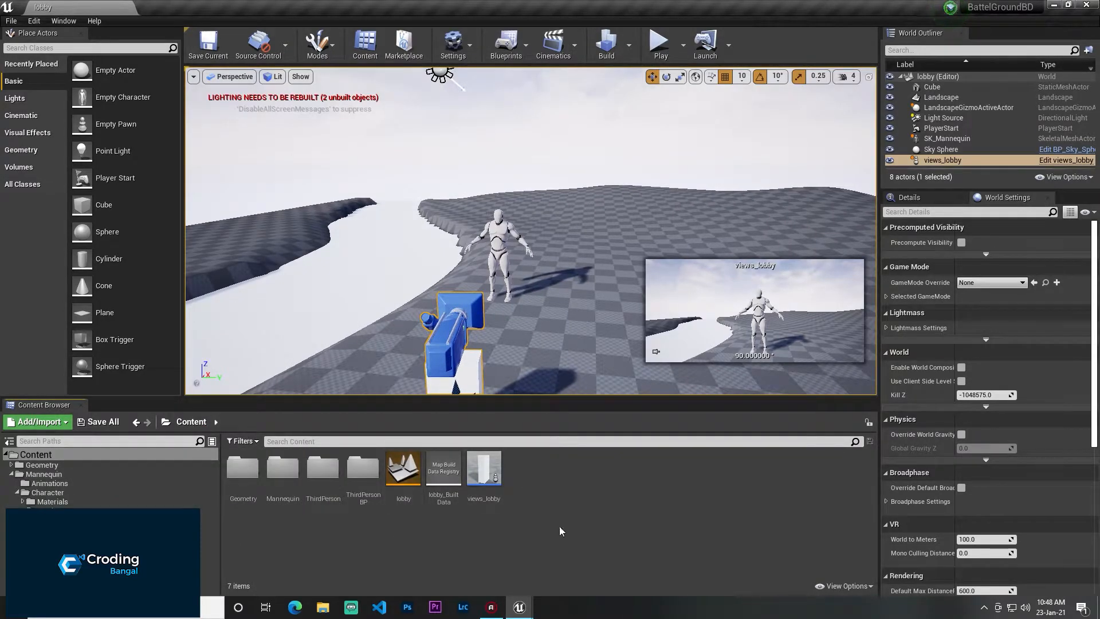
right_click(598, 496)
mouse_move(610, 491)
left_click(734, 568)
key("BackSpace")
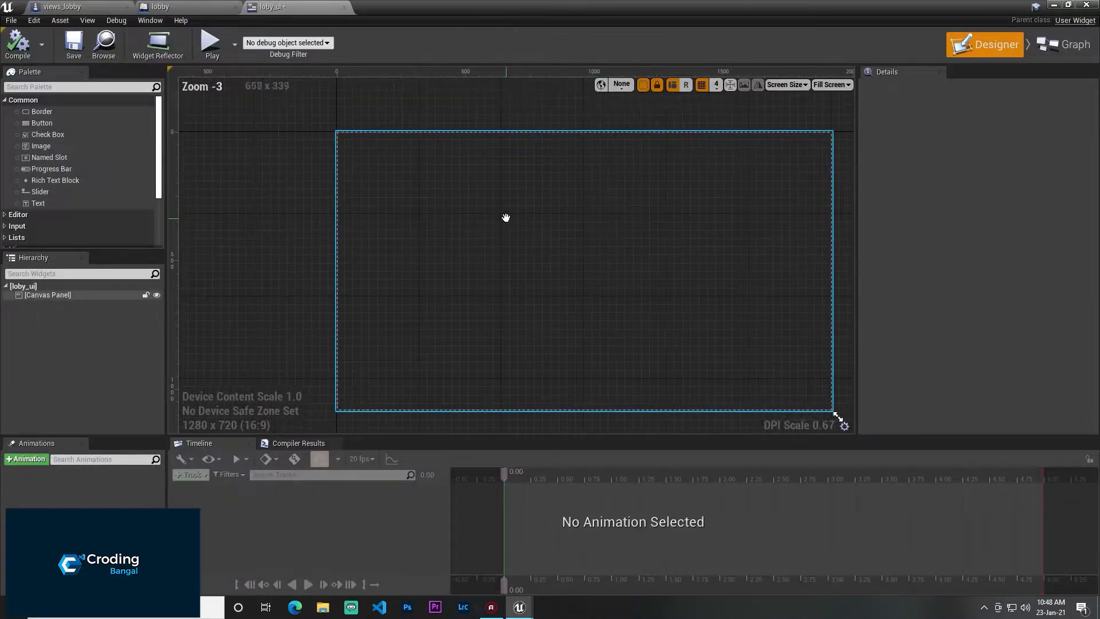
- Add a button about 376 by 94 in size near the canvas's left edge, slightly above its lower half's center
scroll(540, 245, "up", 3)
right_click_drag(274, 164, 591, 178)
left_click_drag(56, 122, 433, 175)
left_click(460, 191)
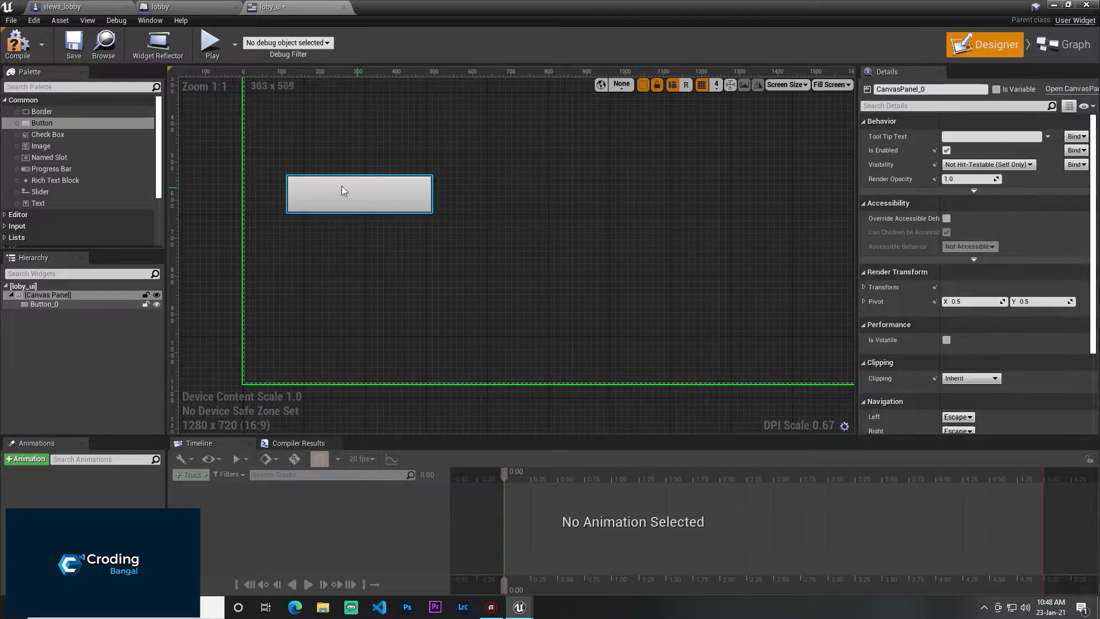
- Add a text block inside the button and set its text to "Play"
left_click_drag(38, 203, 401, 197)
left_click(979, 204)
key("BackSpace")
key("BackSpace")
key("BackSpace")
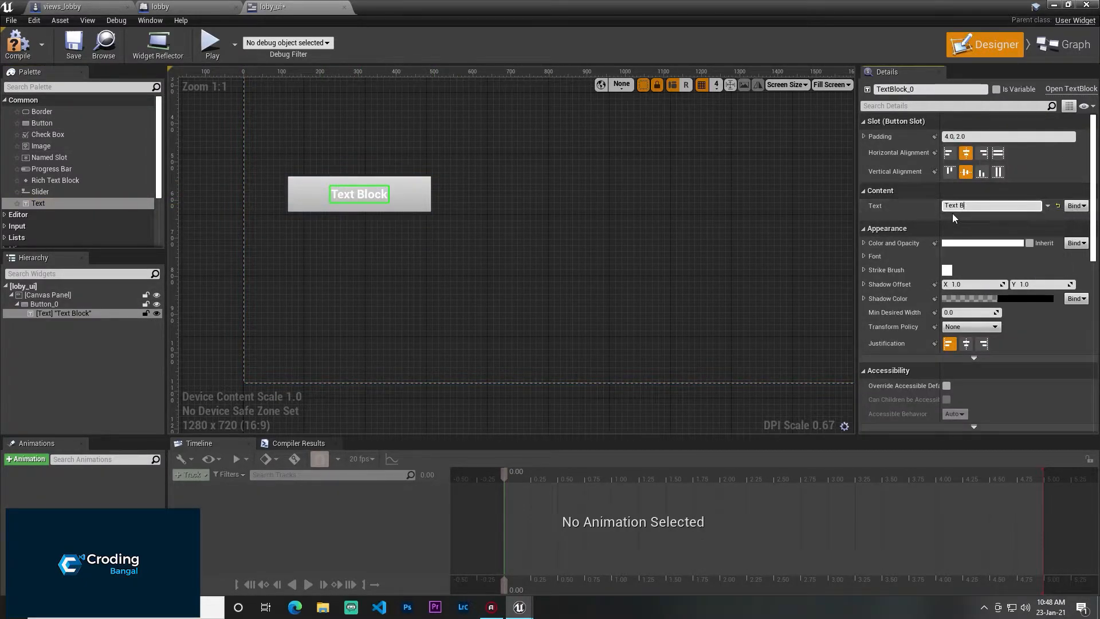
type("Play")
key("Return")
- Change the button's text to "Mtach Strat"
left_click(957, 206)
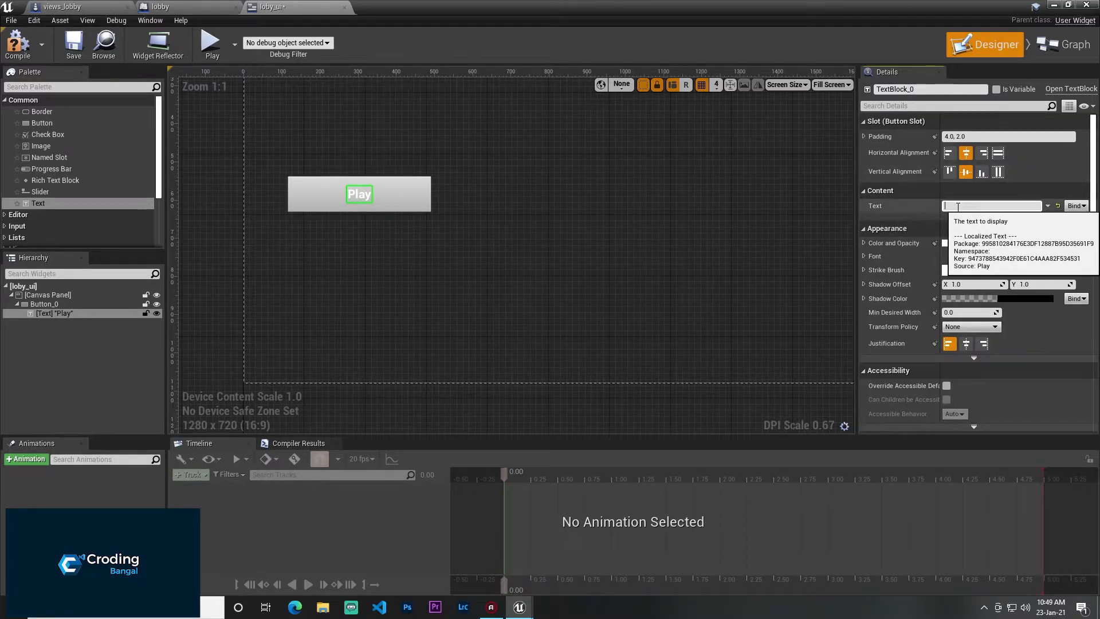
type("Mtach Strat")
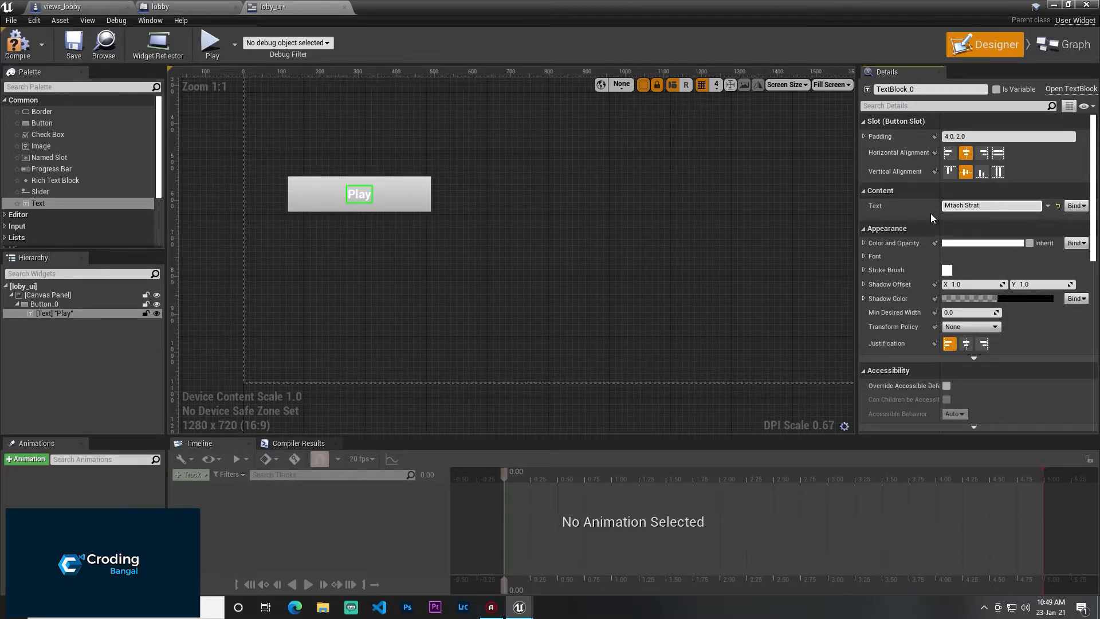
key("Return")
left_click(439, 198)
left_click(380, 199)
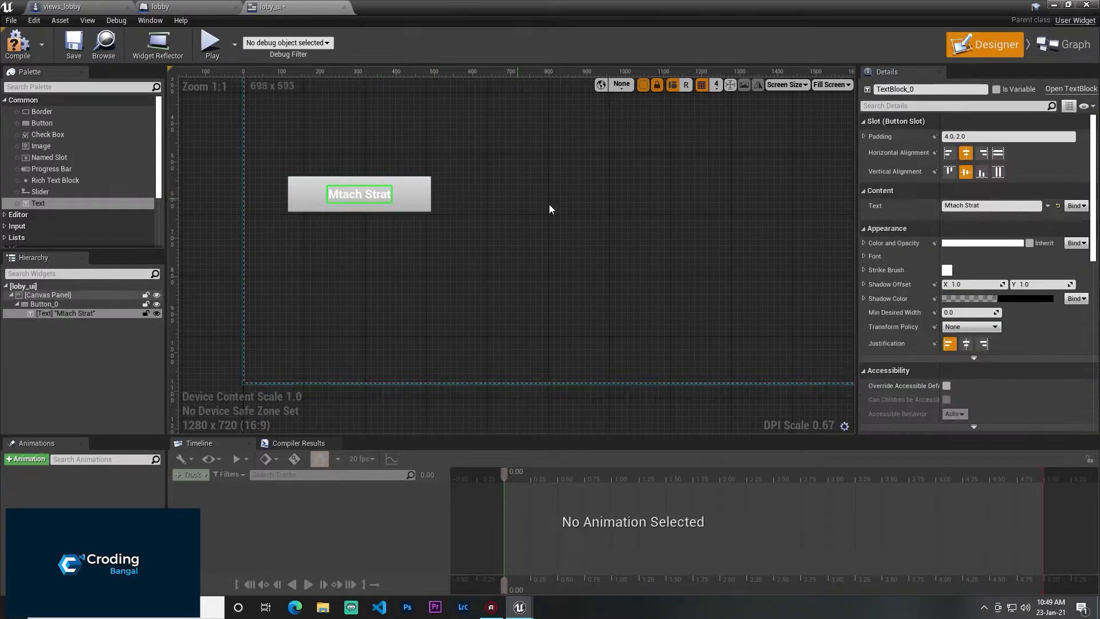
- Set the button's text to "Martch Start" and compile the widget
left_click(976, 205)
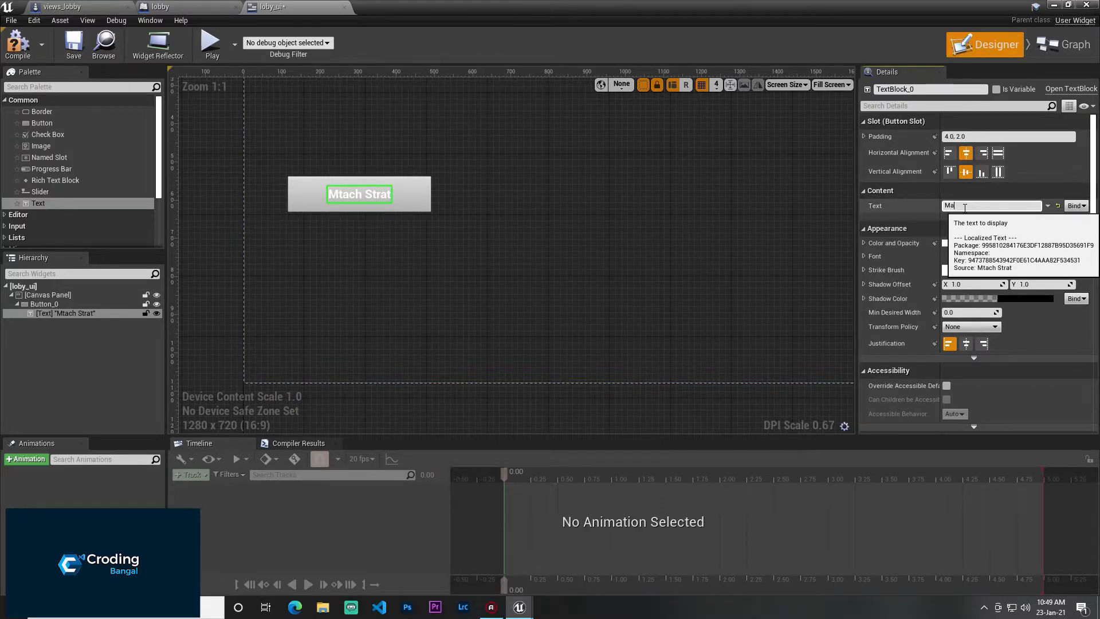
type("Martch S")
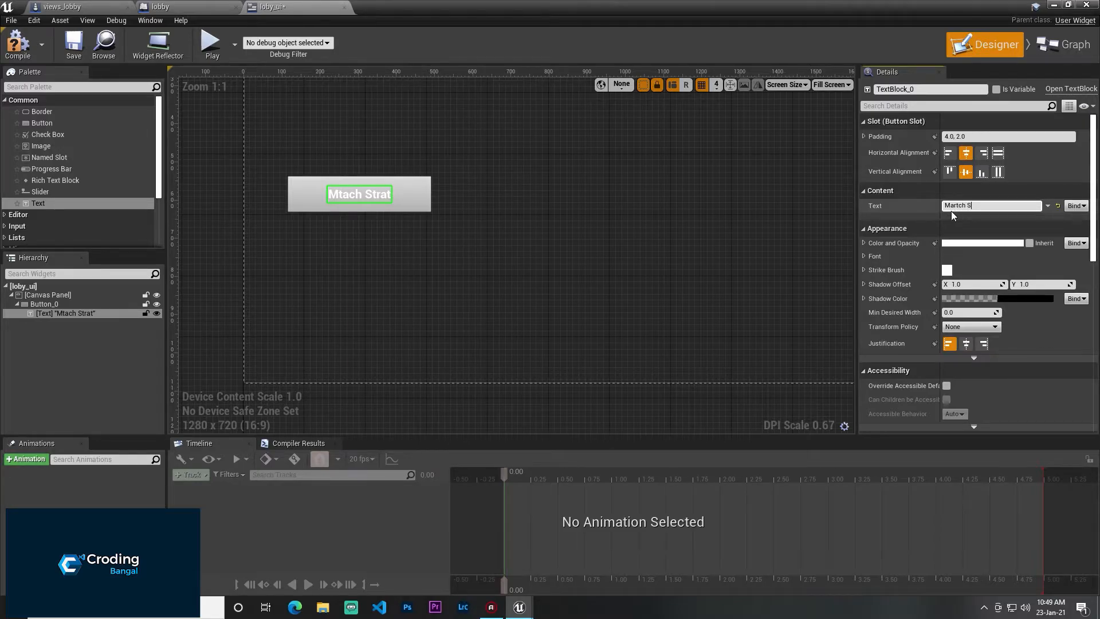
key("Return")
left_click(598, 221)
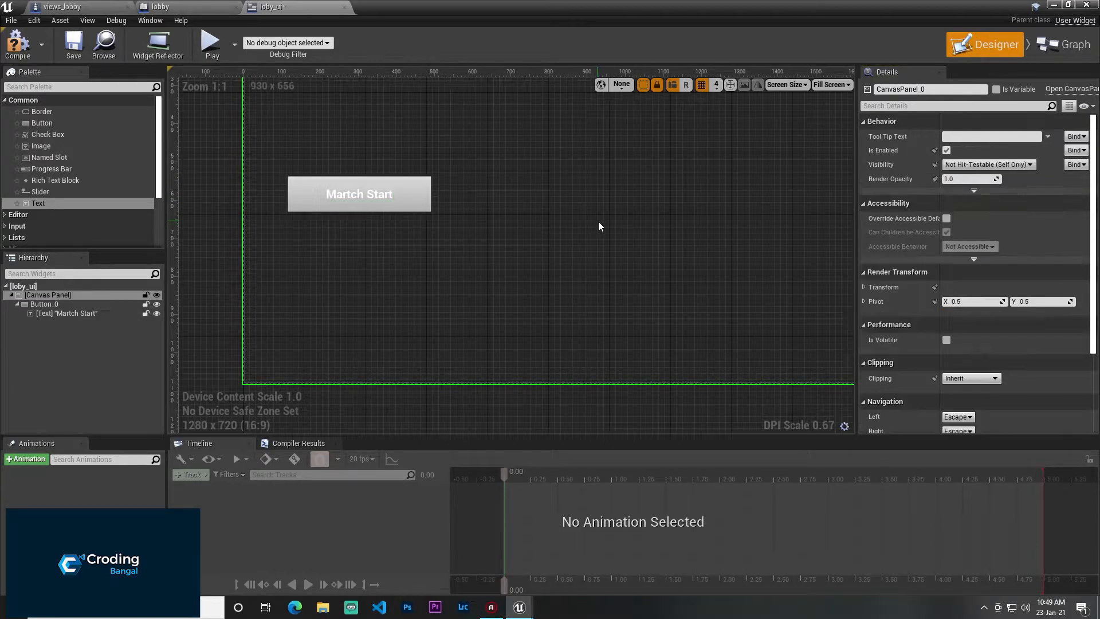
right_click_drag(386, 209, 425, 208)
left_click(410, 195)
left_click(652, 233)
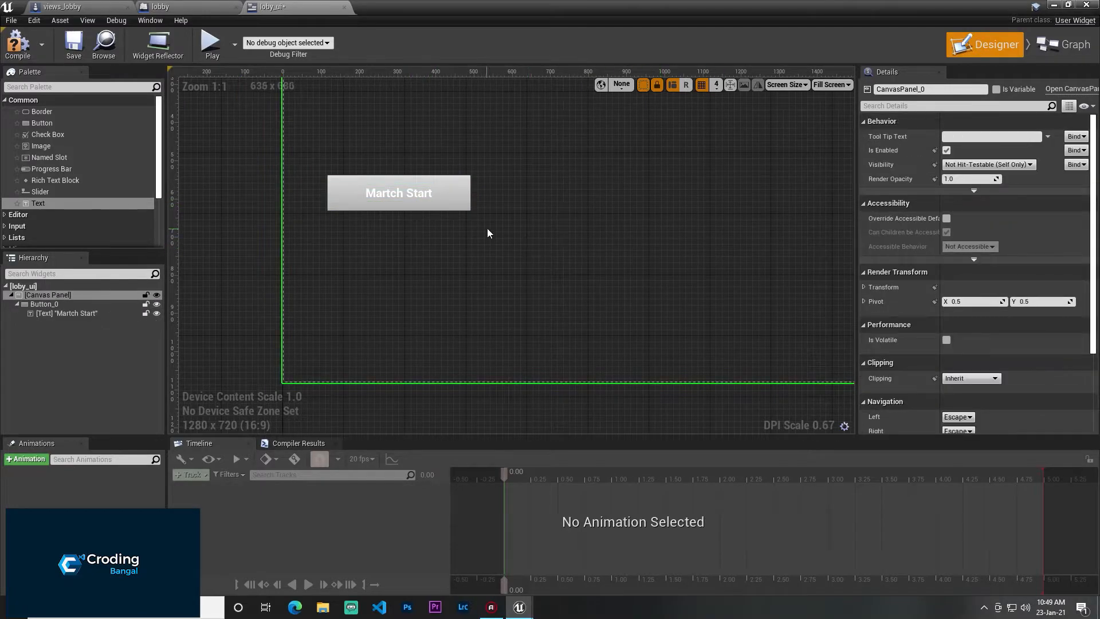
left_click(18, 43)
- Duplicate the Martch Start button, anchor the copy to the canvas's middle left and place it below the original
right_click(462, 192)
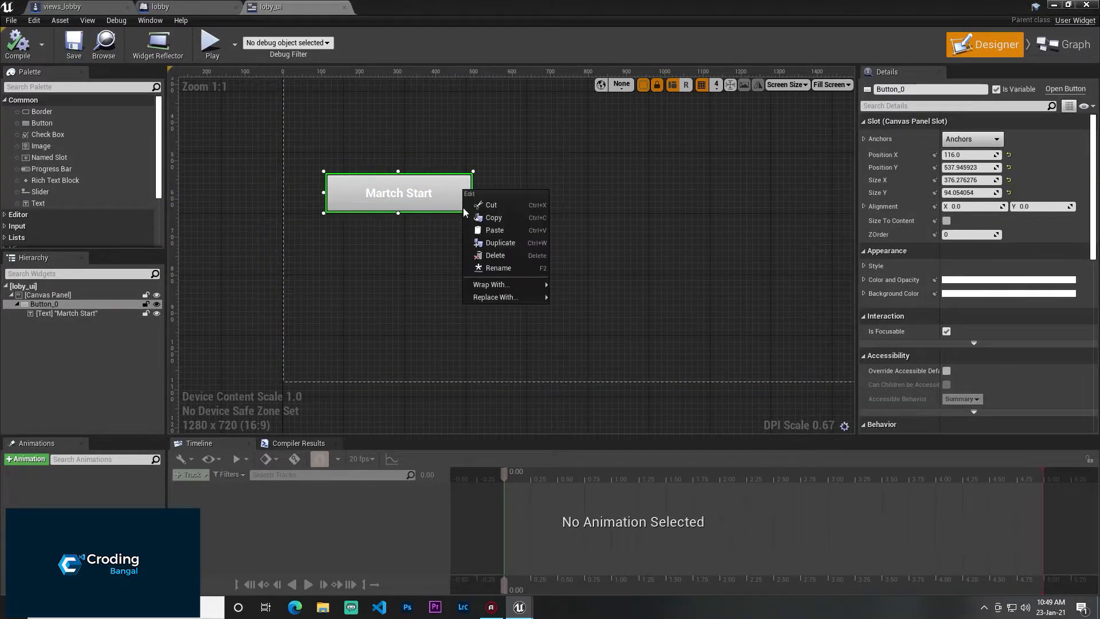
left_click(484, 243)
scroll(486, 239, "down", 5)
left_click(973, 139)
left_click(898, 201)
left_click_drag(443, 172, 422, 264)
scroll(473, 241, "up", 9)
- Anchor the original Martch Start button to the middle left of the canvas
left_click(404, 154)
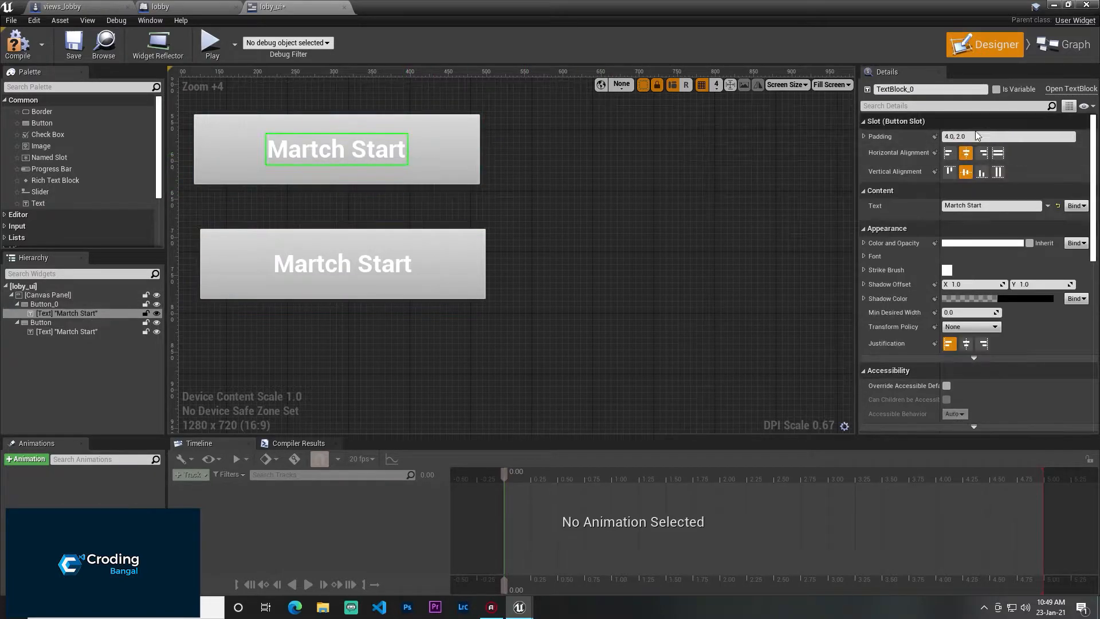
left_click(471, 139)
left_click(953, 135)
left_click(899, 202)
- Set the lower button's text to "Exit" and compile the widget
right_click_drag(605, 203, 772, 199)
left_click(567, 249)
left_click(986, 206)
key("BackSpace")
key("BackSpace")
key("BackSpace")
key("BackSpace")
key("BackSpace")
key("BackSpace")
key("BackSpace")
key("BackSpace")
key("BackSpace")
key("BackSpace")
key("BackSpace")
key("BackSpace")
type("Exit")
key("Return")
left_click(745, 203)
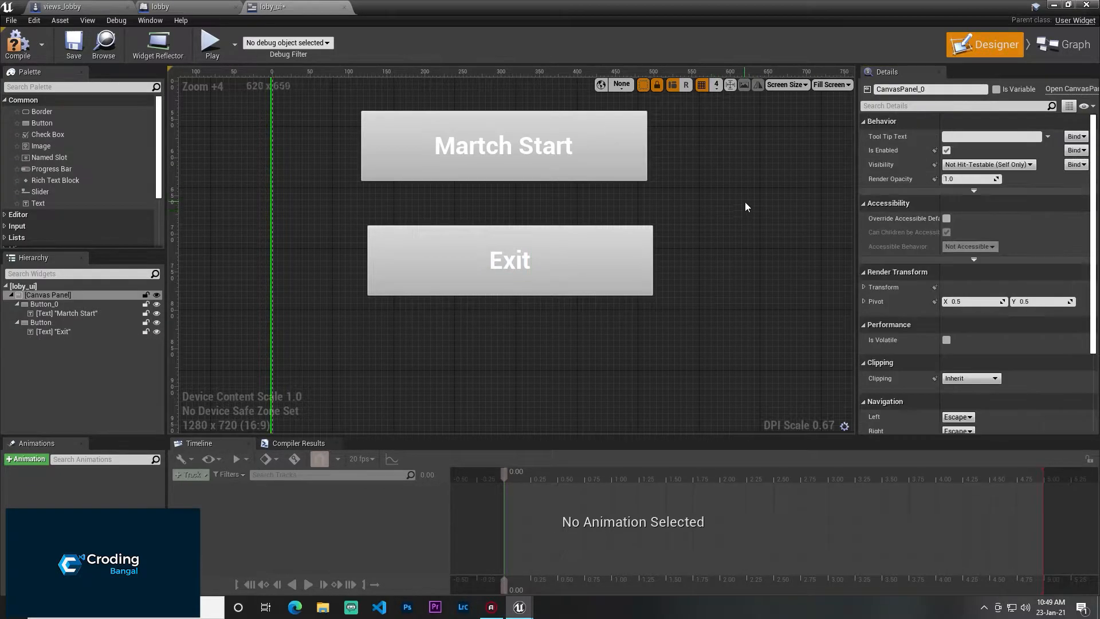
left_click(15, 49)
left_click(483, 144)
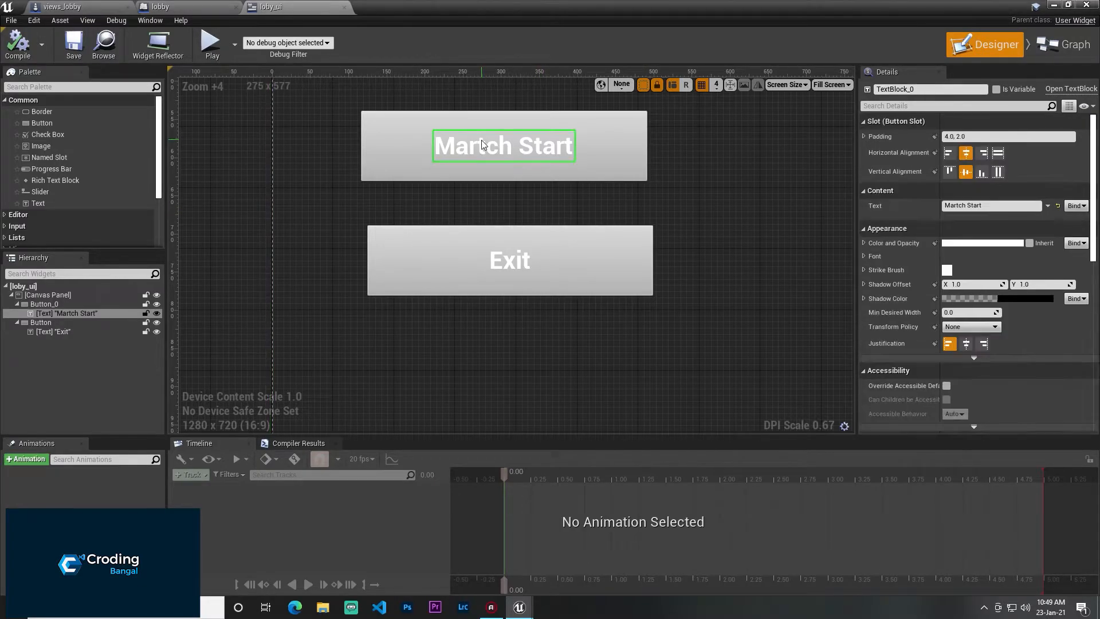
left_click(488, 252)
scroll(509, 273, "down", 4)
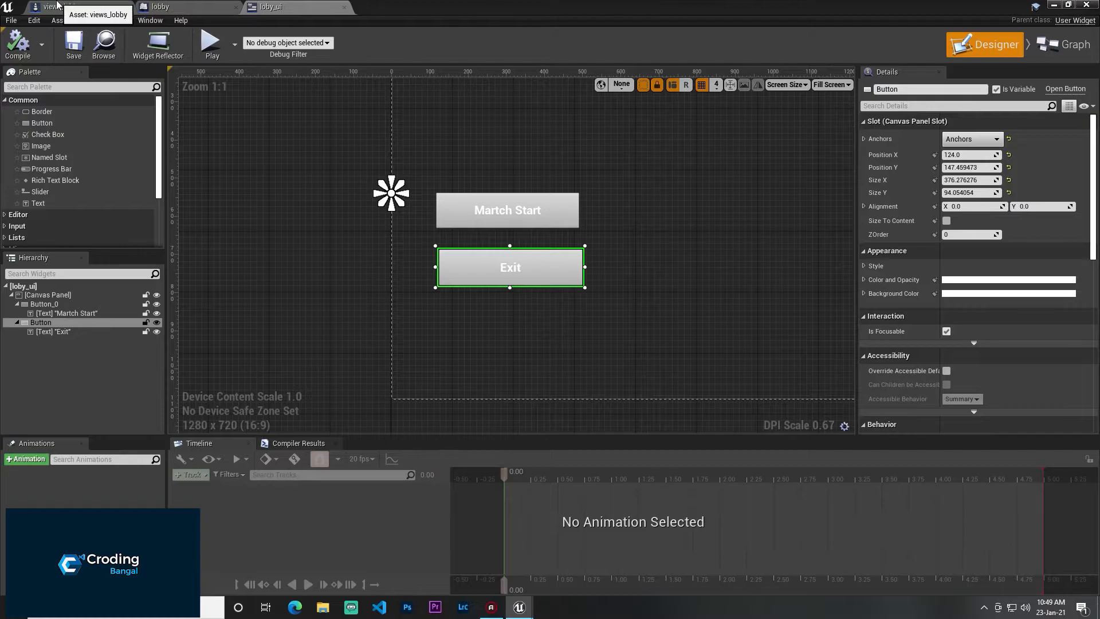
- Delete the unused default event nodes below Event BeginPlay in the views_lobby event graph
left_click_drag(56, 4, 277, 7)
left_click(373, 84)
right_click_drag(494, 331, 356, 321)
left_click_drag(300, 319, 425, 436)
key("Delete")
right_click_drag(487, 269, 406, 364)
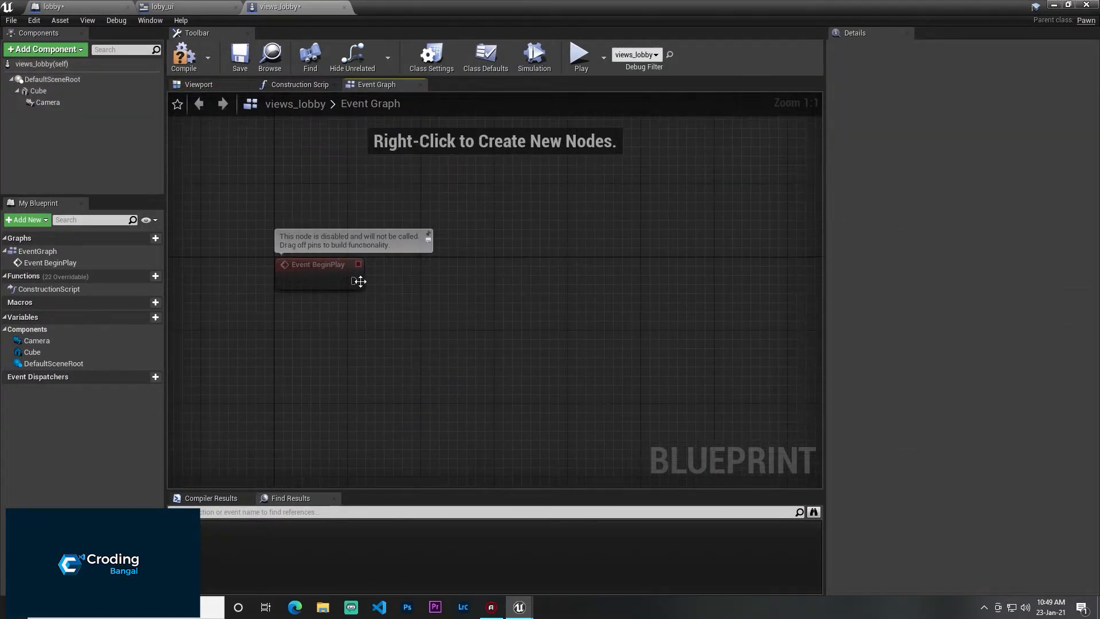
- Add a Create Widget node after Event BeginPlay and set its class to Loby Ui
left_click_drag(404, 279, 403, 280)
type("crea")
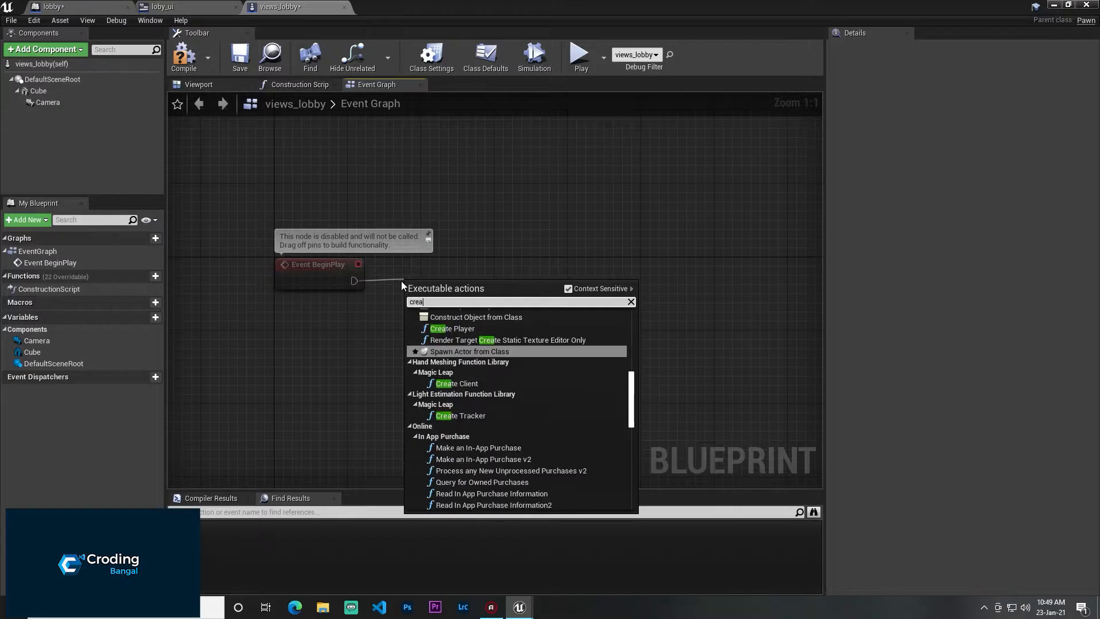
type("te widget")
left_click(450, 336)
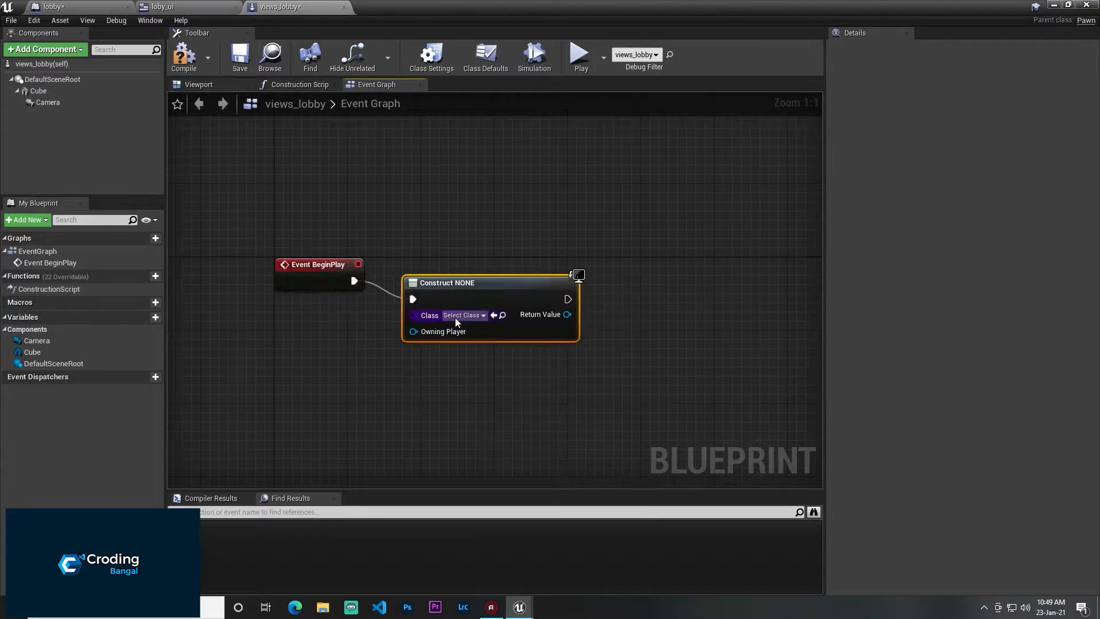
left_click(463, 315)
left_click(478, 364)
- Add an Add to Viewport node fed by the created widget, align it beside Create Widget and compile the blueprint
right_click_drag(534, 315, 442, 299)
left_click_drag(458, 300, 528, 296)
type("add")
left_click(591, 392)
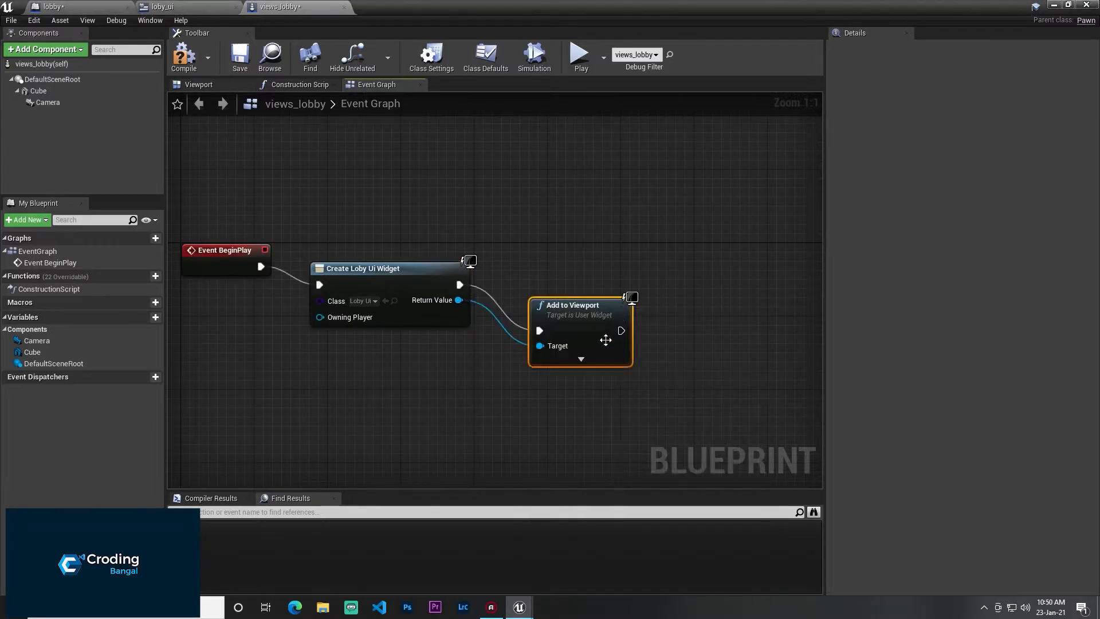
left_click_drag(595, 321, 585, 276)
left_click(181, 57)
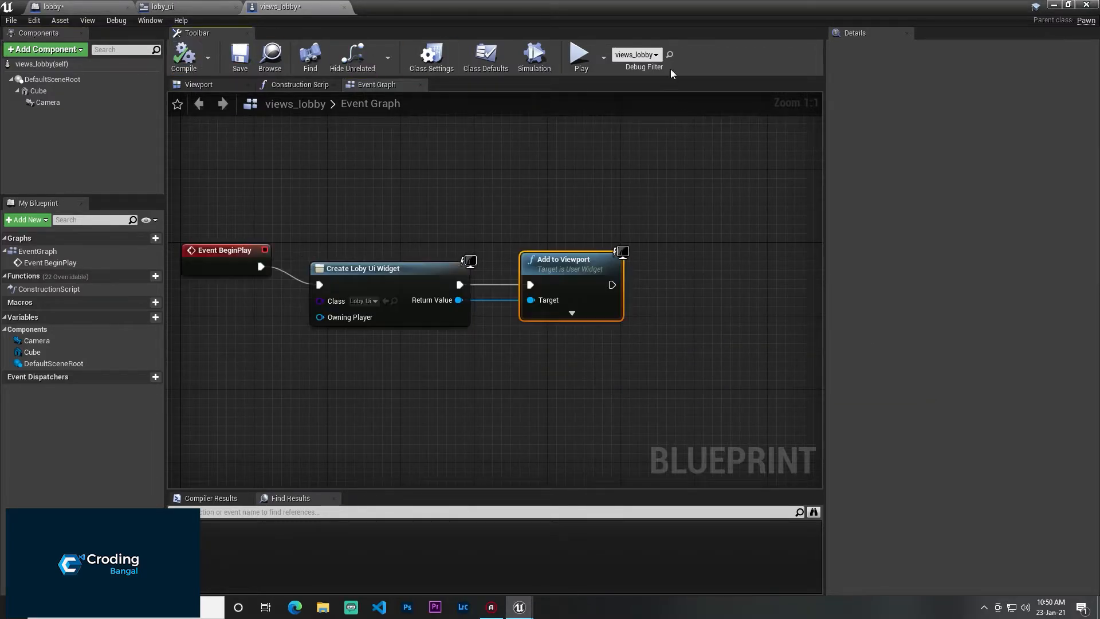
- Save the lobby level and the views_lobby blueprint, and test play the level with the lobby widget
left_click(1054, 6)
left_click(98, 422)
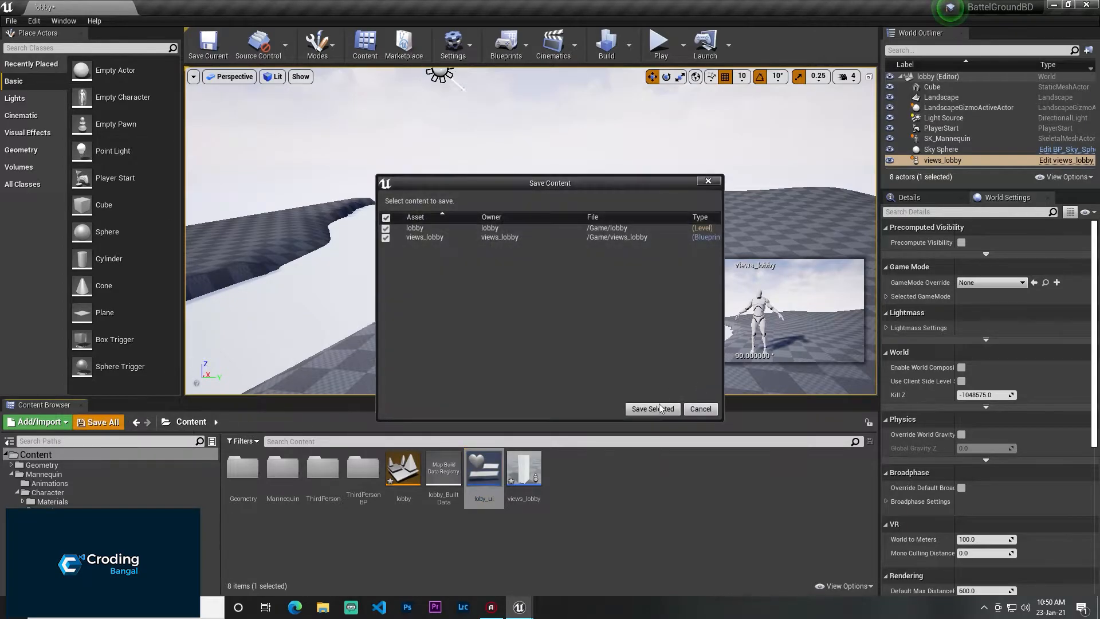
left_click(650, 410)
left_click(673, 46)
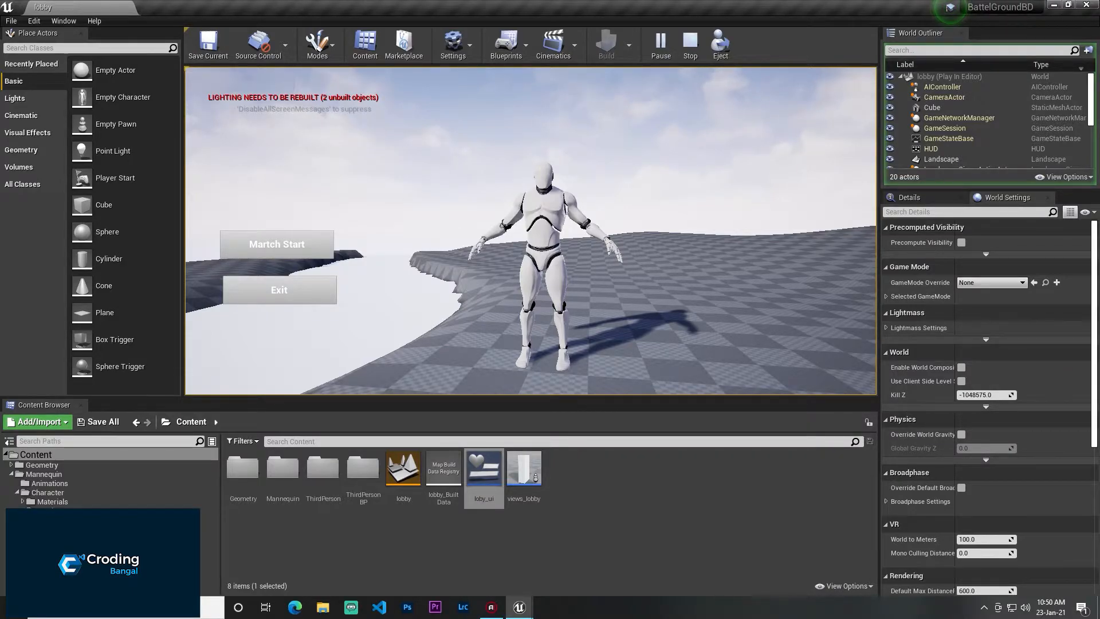
key("Escape")
- Reopen the loby_ui widget and move the Exit button directly under Martch Start, at position X 116, Y about 95
double_click(483, 476)
right_click_drag(535, 210, 375, 220)
right_click_drag(442, 217, 432, 317)
scroll(432, 317, "up", 2)
scroll(432, 317, "up", 2)
right_click_drag(581, 252, 351, 241)
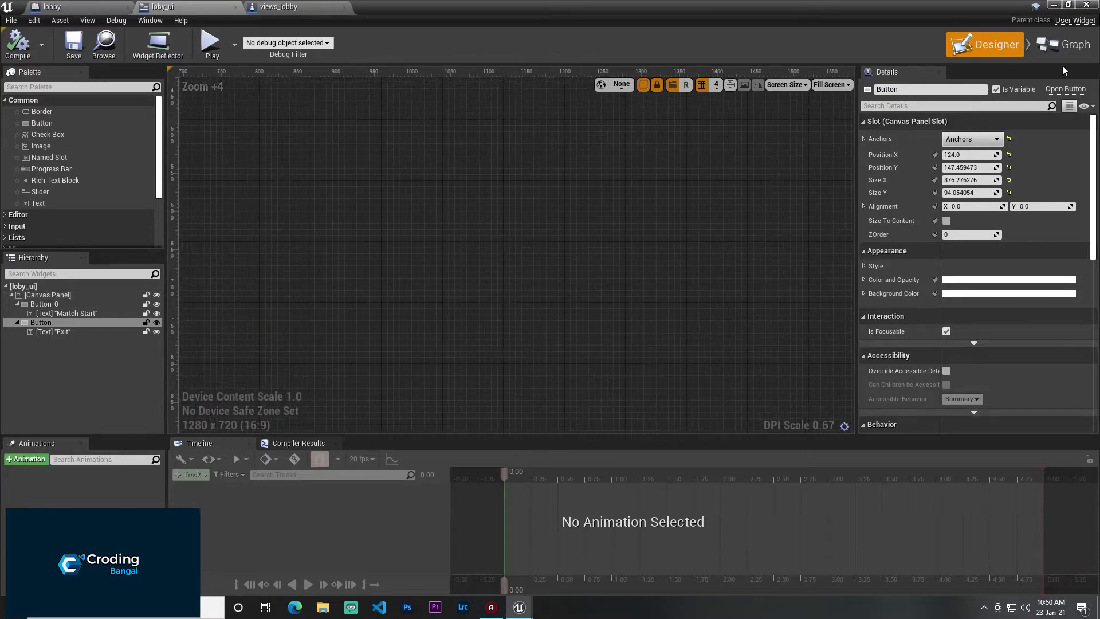
right_click_drag(626, 305, 843, 166)
scroll(401, 150, "down", 4)
right_click_drag(402, 151, 438, 150)
scroll(600, 162, "up", 15)
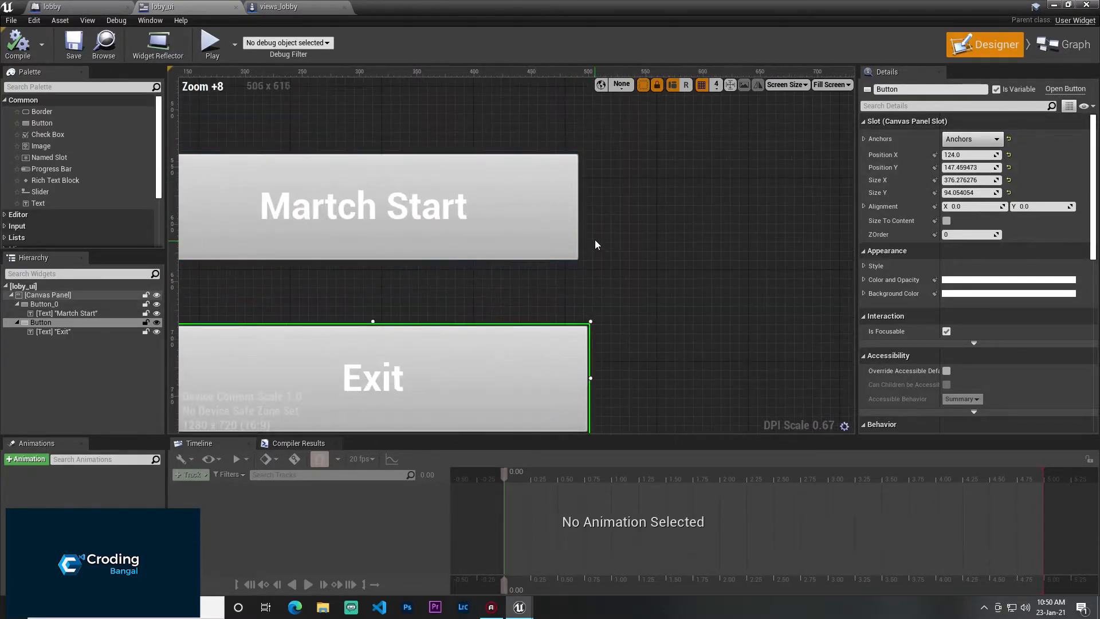
right_click_drag(498, 92, 565, 212)
left_click_drag(411, 397, 373, 260)
scroll(525, 236, "up", 5)
left_click_drag(442, 361, 458, 333)
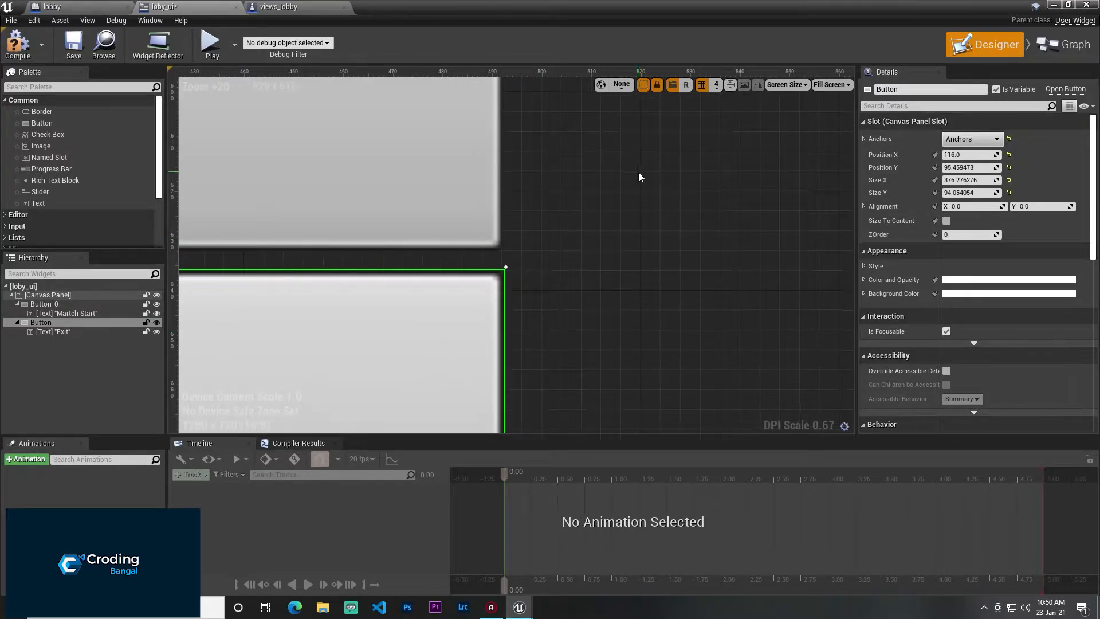
right_click_drag(640, 171, 657, 255)
left_click(461, 238)
left_click(696, 230)
scroll(573, 315, "down", 10)
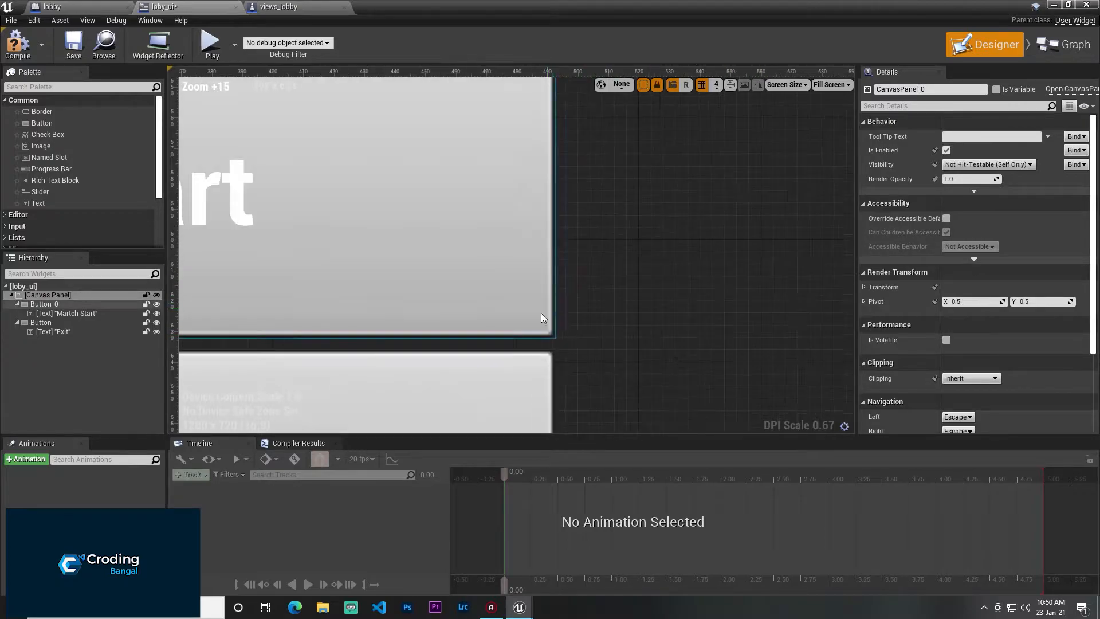
- Compile the loby_ui widget and test play the lobby level to check the button layout
right_click_drag(435, 200, 288, 240)
scroll(576, 265, "down", 5)
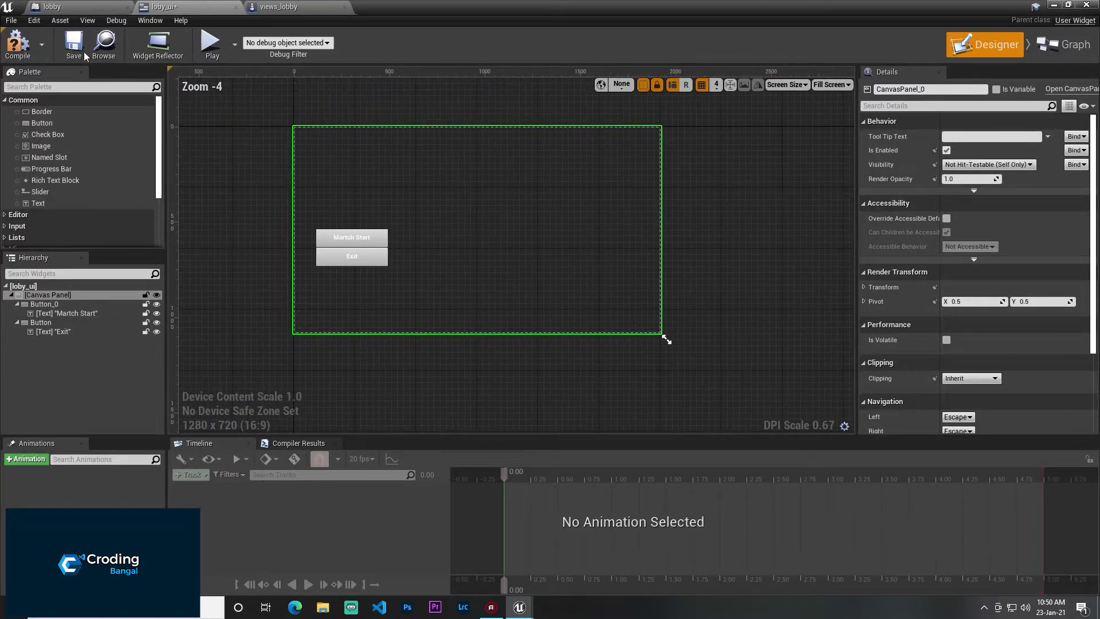
left_click(23, 47)
left_click(1054, 6)
left_click(661, 45)
left_click(672, 199)
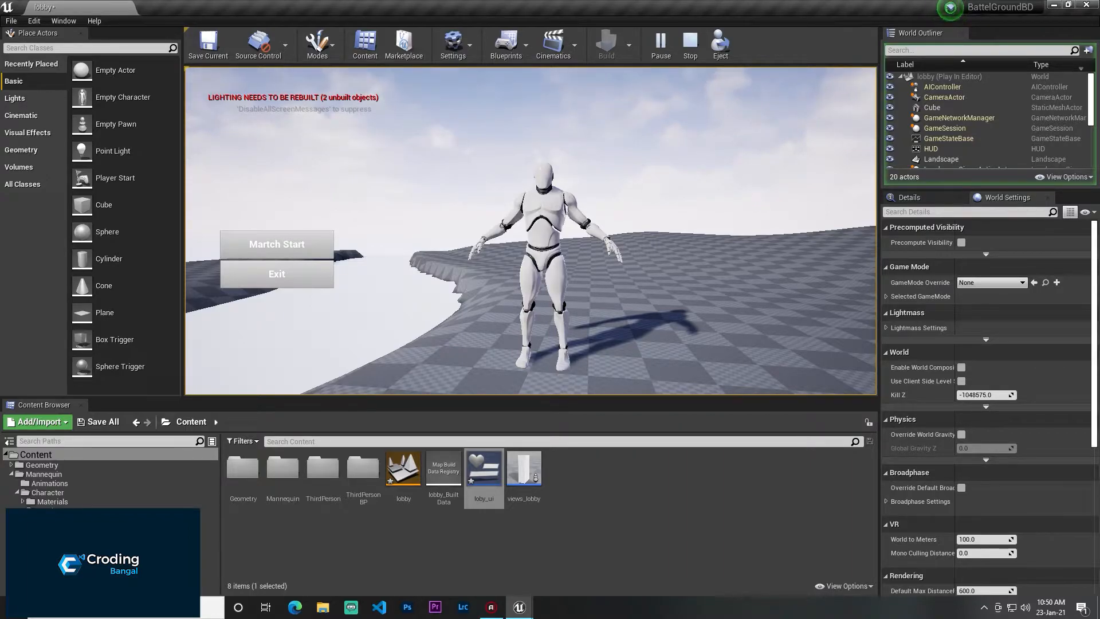
key("Escape")
- Reopen the loby_ui widget and anchor both the Martch Start and Exit buttons to the canvas's center-right edge
double_click(484, 470)
right_click_drag(395, 266, 361, 265)
scroll(367, 264, "up", 2)
left_click(247, 224)
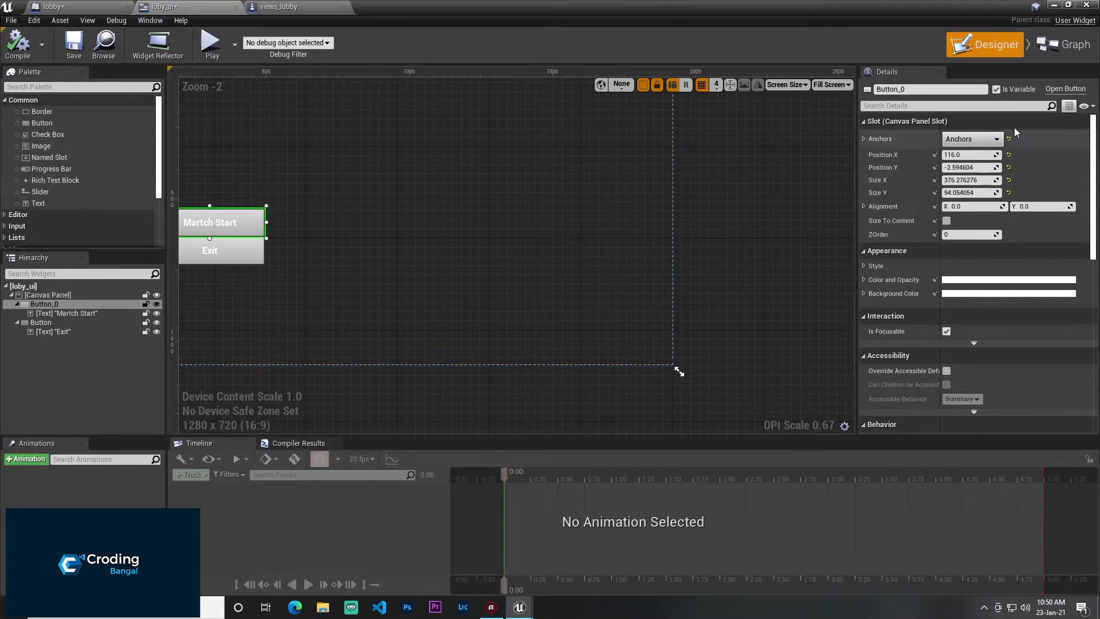
left_click(977, 141)
left_click(1027, 199)
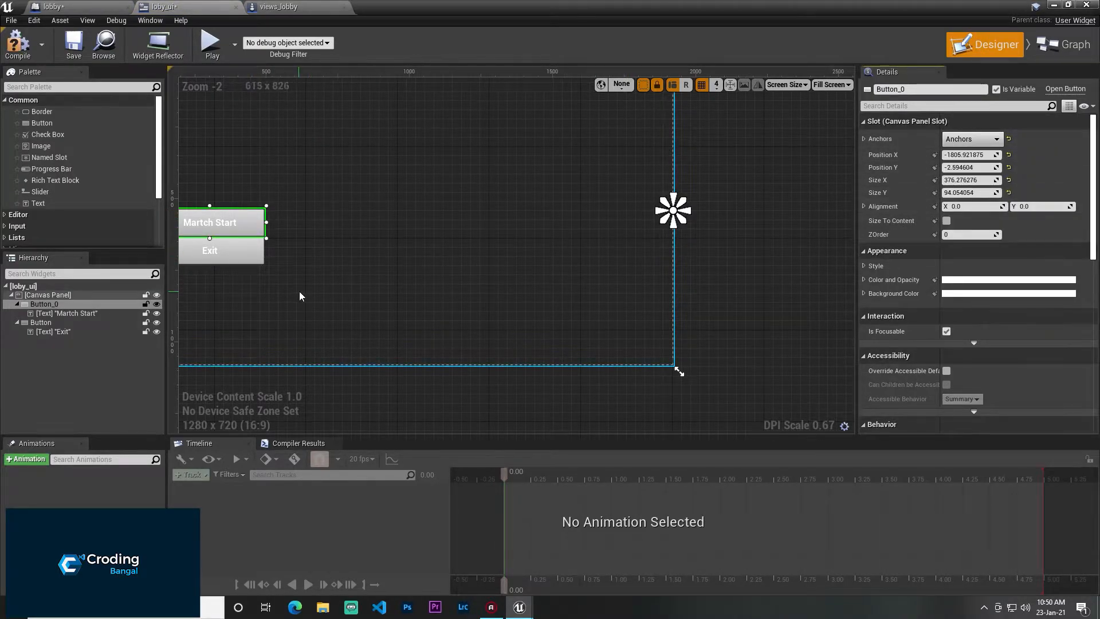
left_click(218, 250)
left_click(975, 139)
left_click(1038, 209)
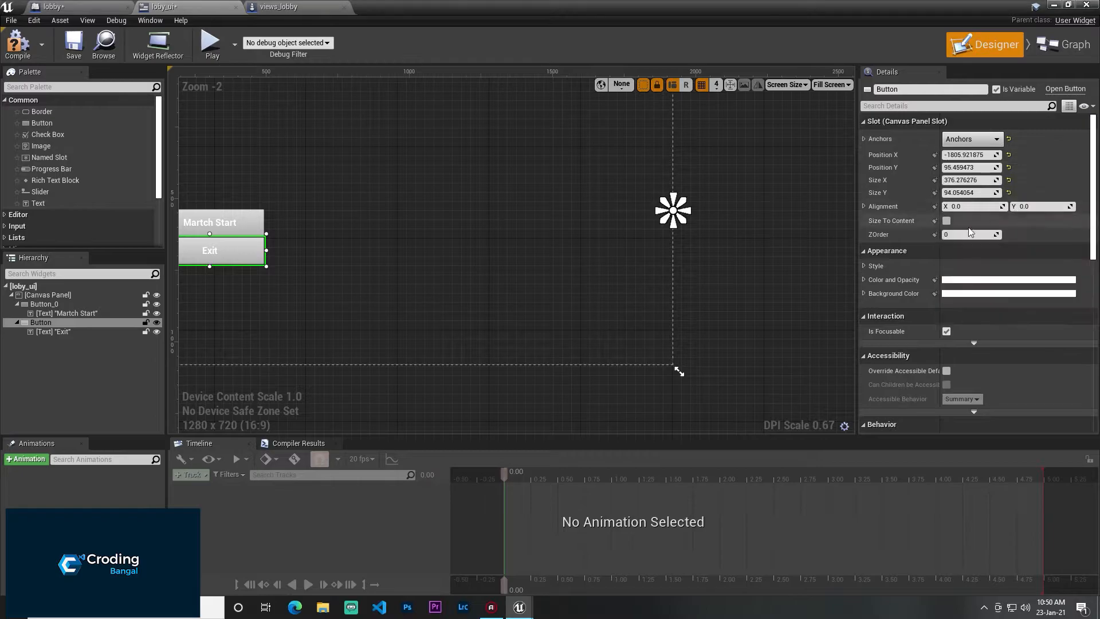
- Move both buttons to the canvas's lower right at X about -642, with Martch Start at Y about 115 and Exit at about 227
left_click(246, 222)
left_click_drag(624, 257, 588, 261)
left_click(236, 250)
left_click_drag(236, 251, 560, 287)
scroll(571, 291, "up", 10)
left_click(199, 93)
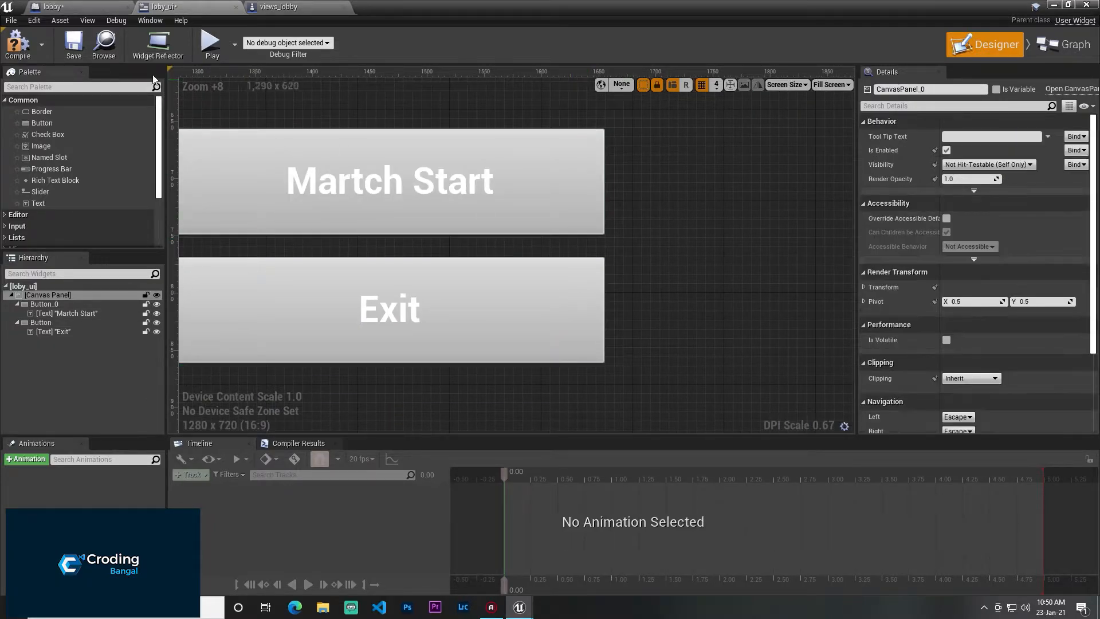
- Compile and save loby_ui, then test play the lobby level and try the Exit button
left_click(19, 48)
left_click(73, 46)
left_click(1069, 5)
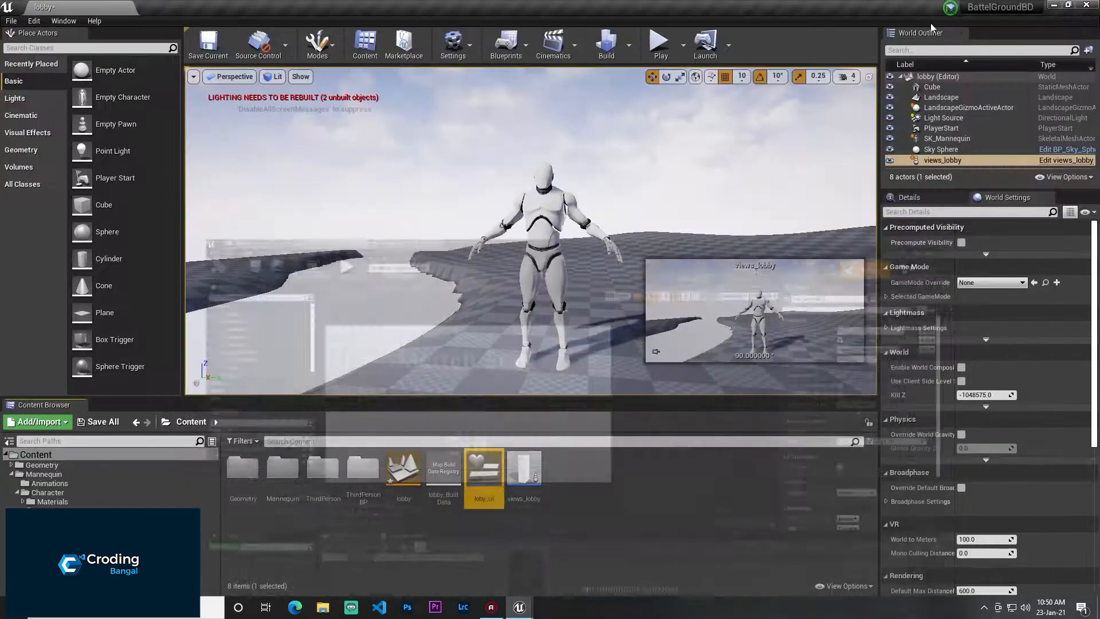
left_click(664, 51)
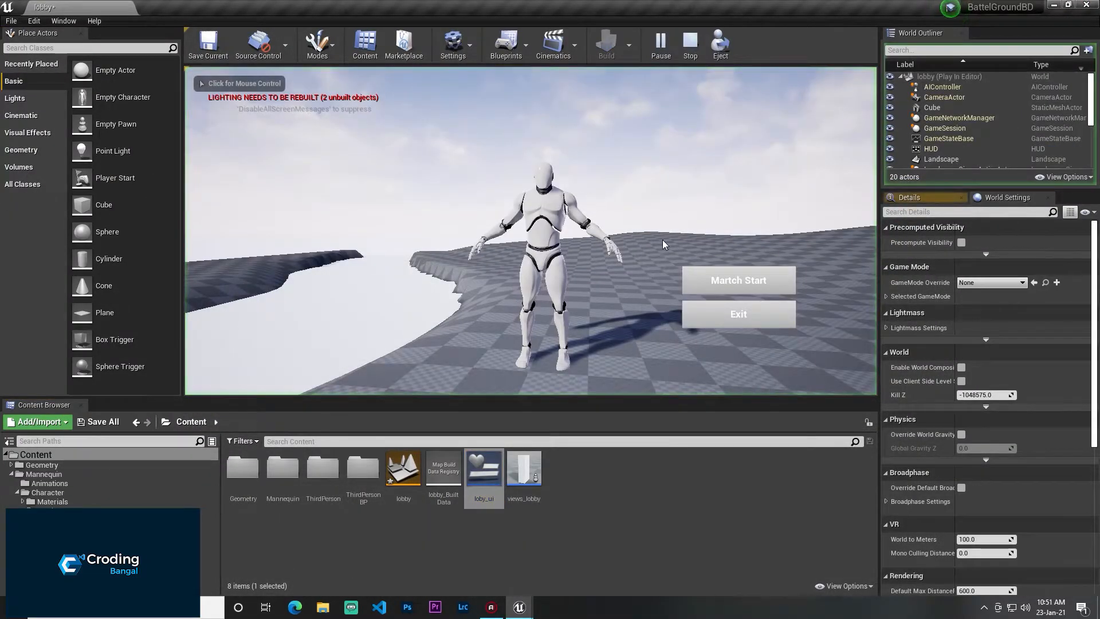
left_click(739, 314)
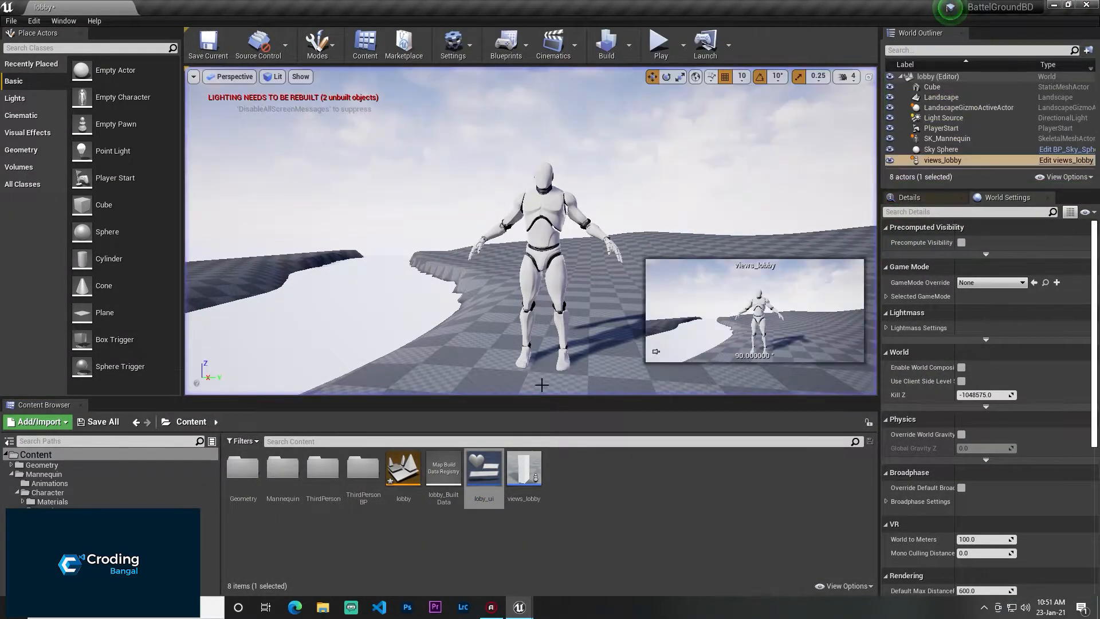
- Add a Get Player Controller node above Add to Viewport in the views_lobby Event Graph
mouse_move(523, 604)
left_click(571, 571)
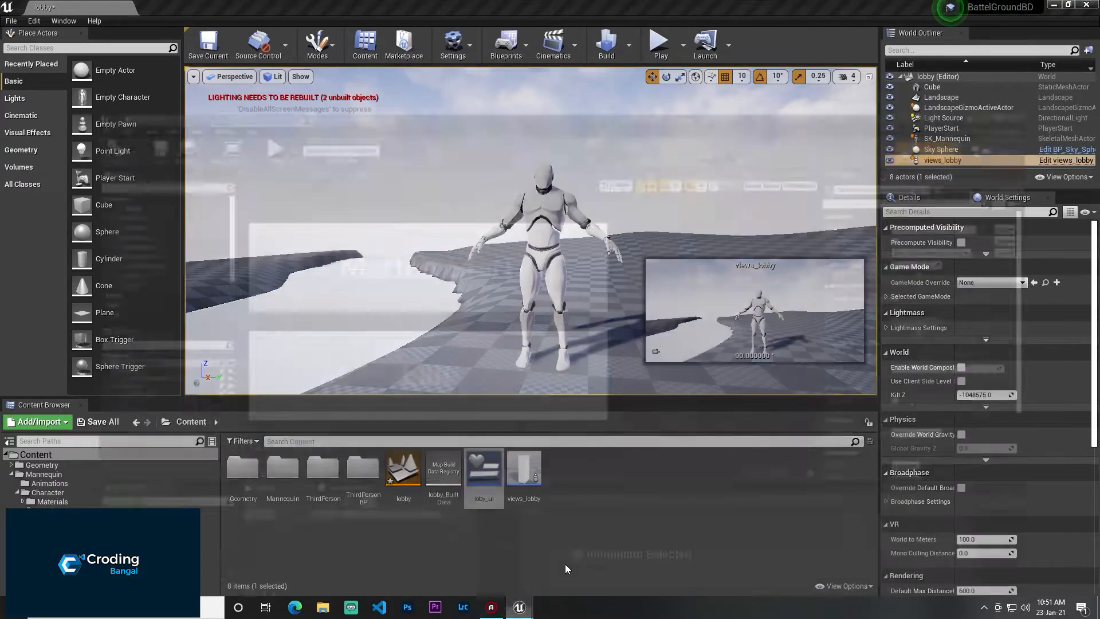
left_click(100, 7)
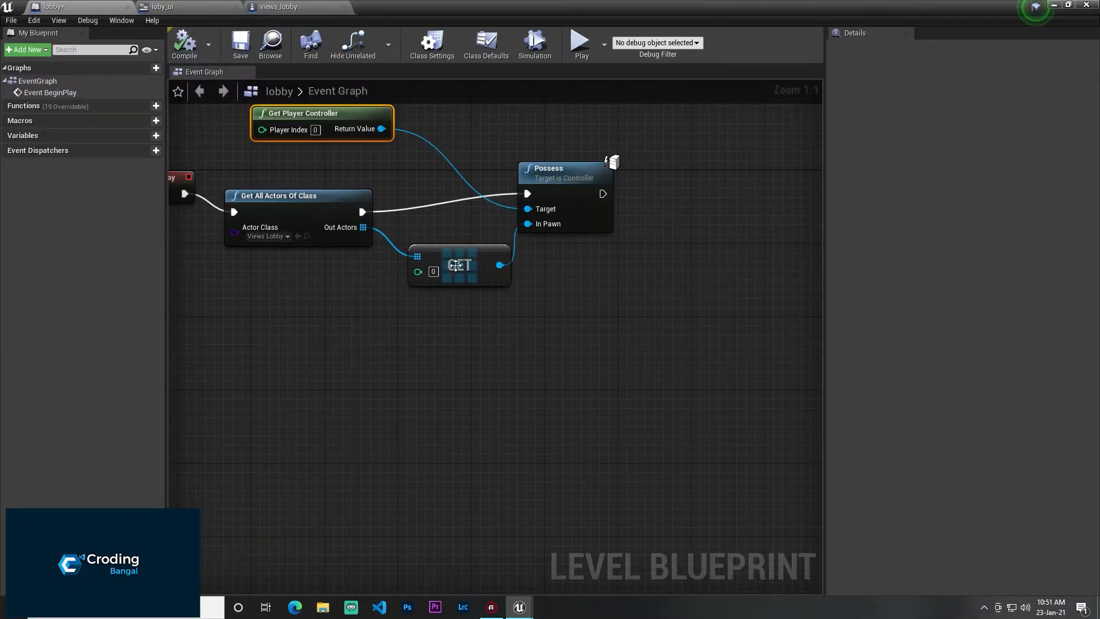
right_click_drag(436, 231, 620, 319)
left_click(291, 6)
right_click_drag(513, 285, 467, 272)
left_click_drag(204, 245, 202, 255)
right_click_drag(197, 261, 327, 176)
right_click(328, 176)
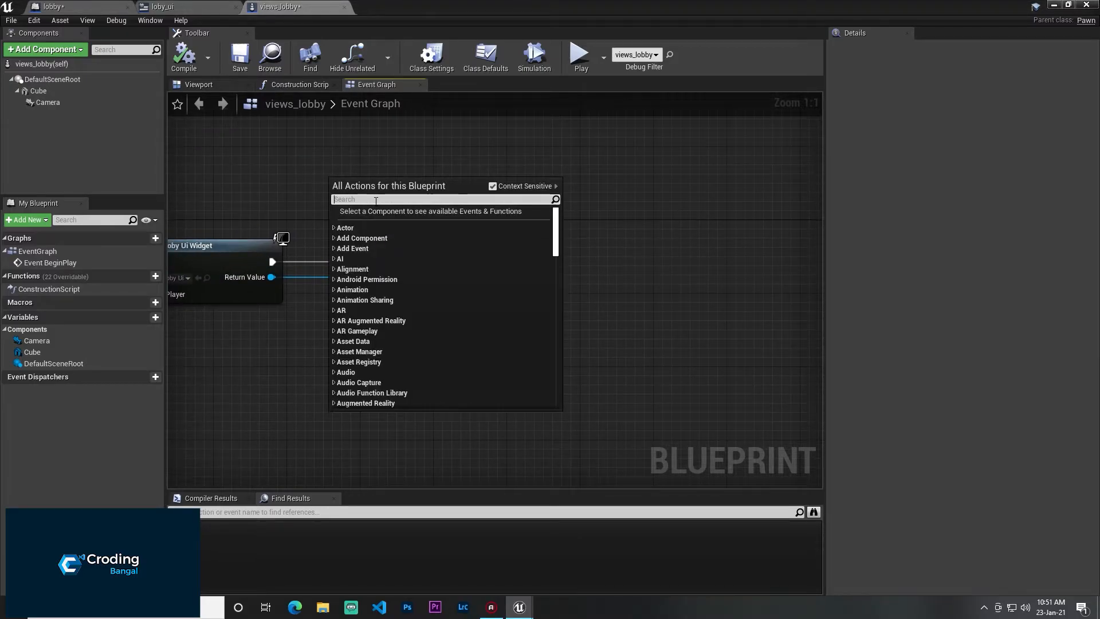
type("get")
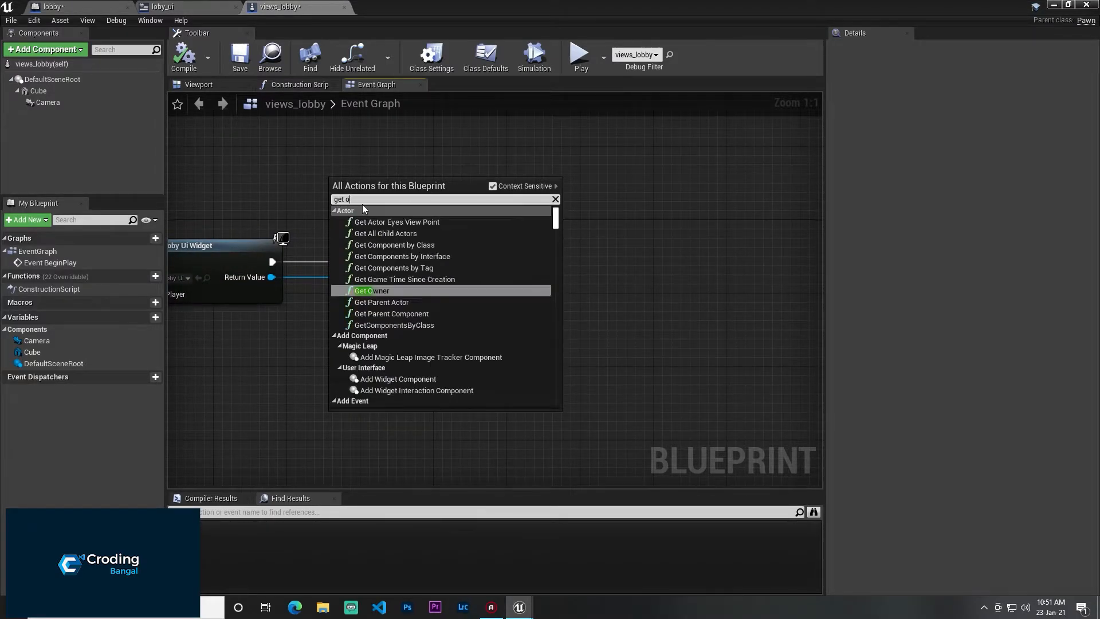
type(" player coi")
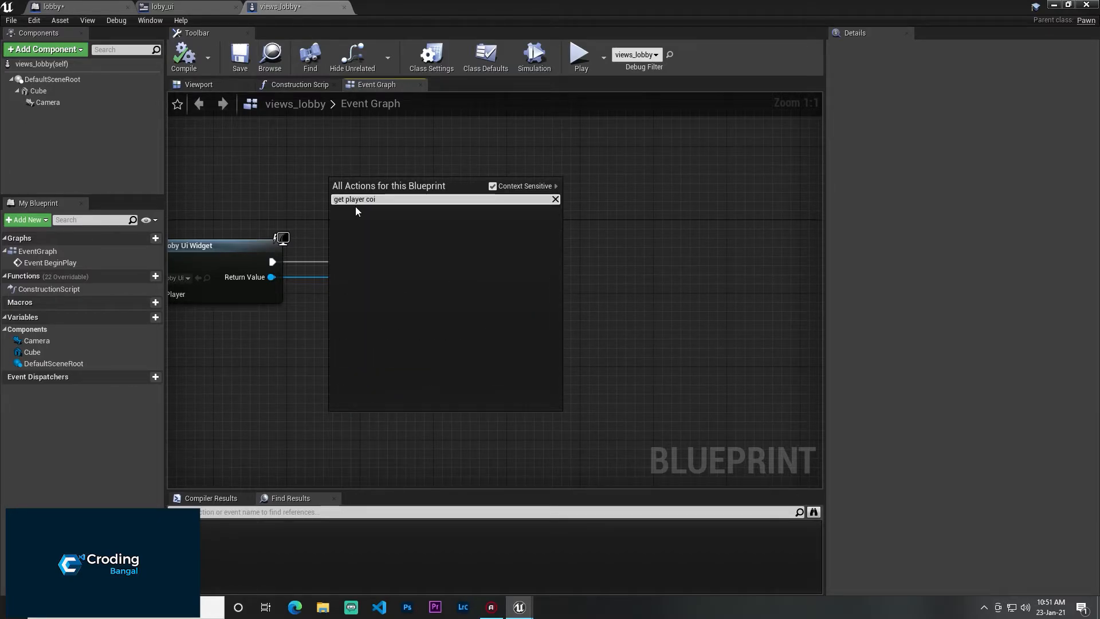
key("BackSpace")
left_click(423, 222)
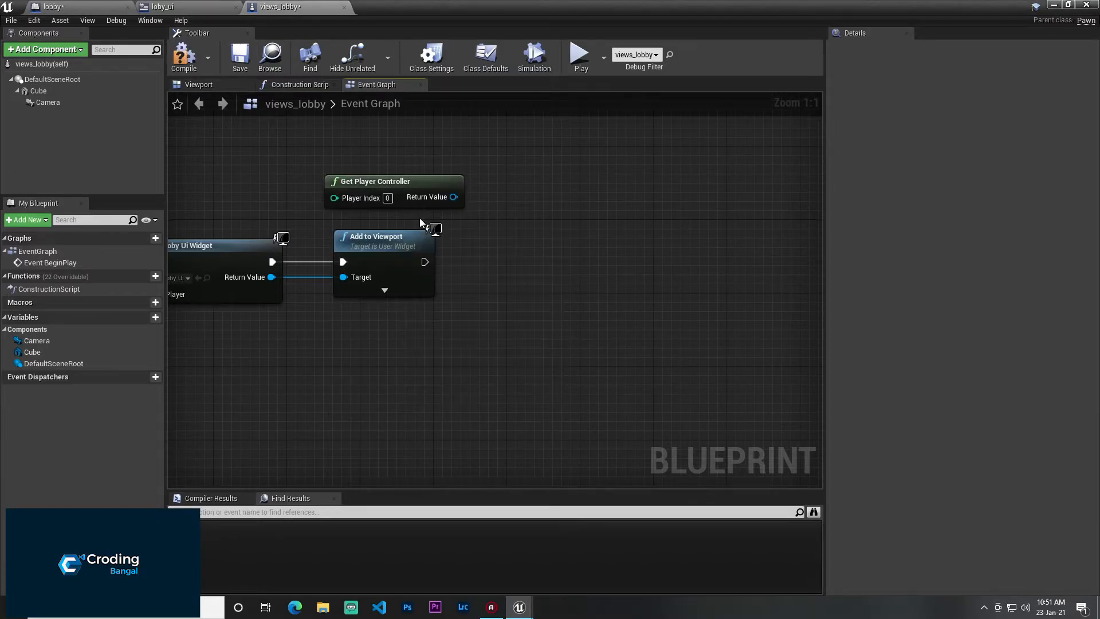
left_click_drag(444, 203, 538, 281)
type("show")
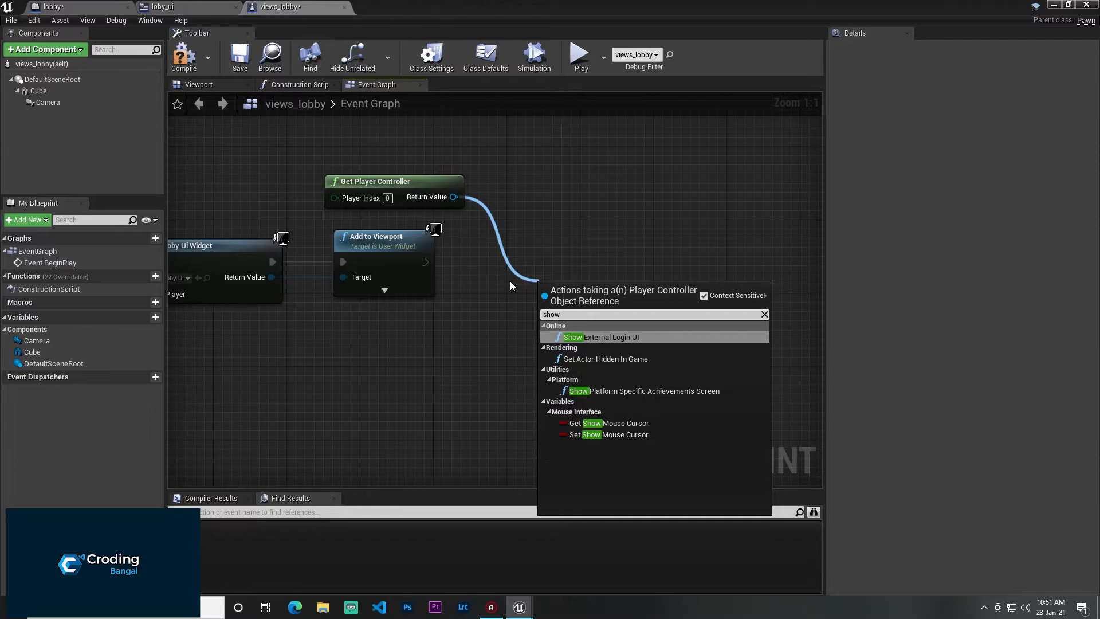
left_click(602, 423)
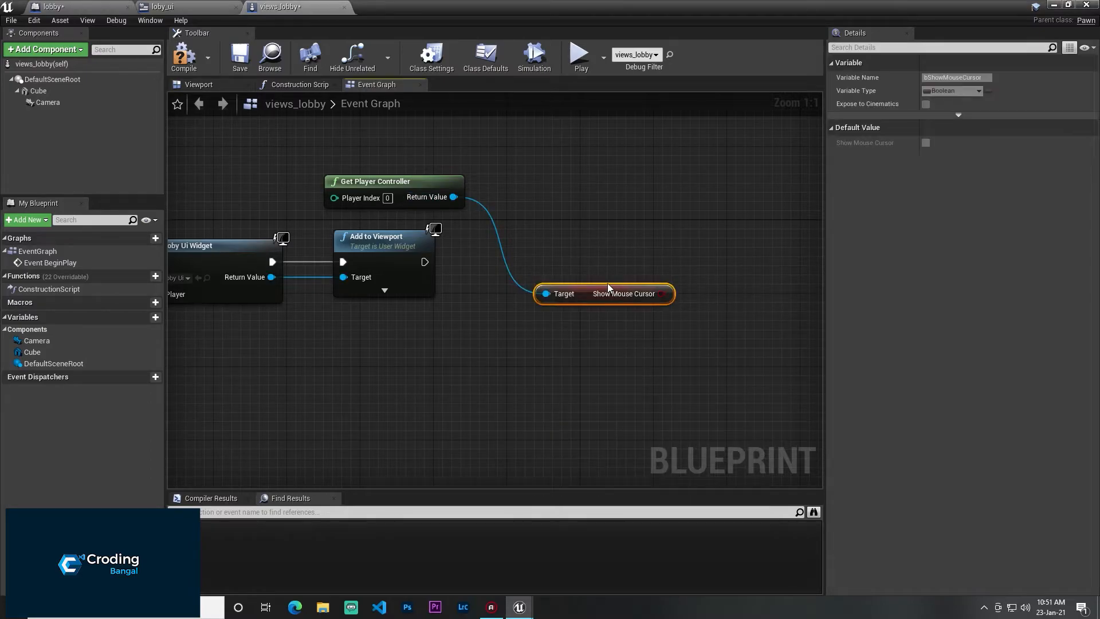
right_click(573, 295)
left_click(596, 314)
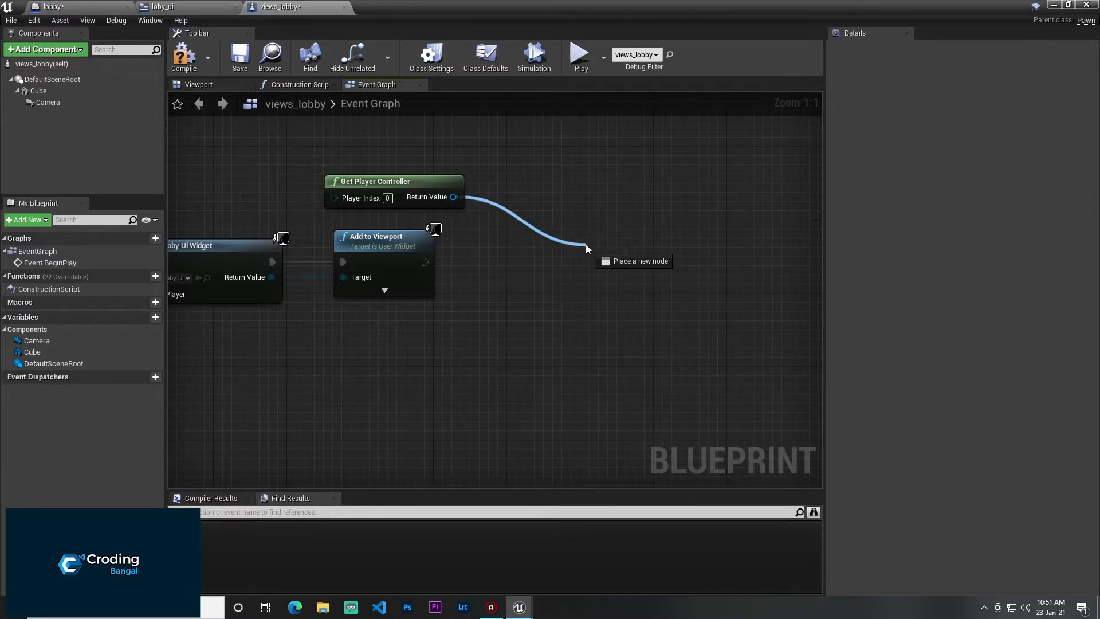
- Add a Set Show Mouse Cursor node targeting the player controller, enable its cursor option and compile views_lobby
left_click_drag(585, 244, 586, 244)
type("show mosue")
key("BackSpace")
key("BackSpace")
key("BackSpace")
key("BackSpace")
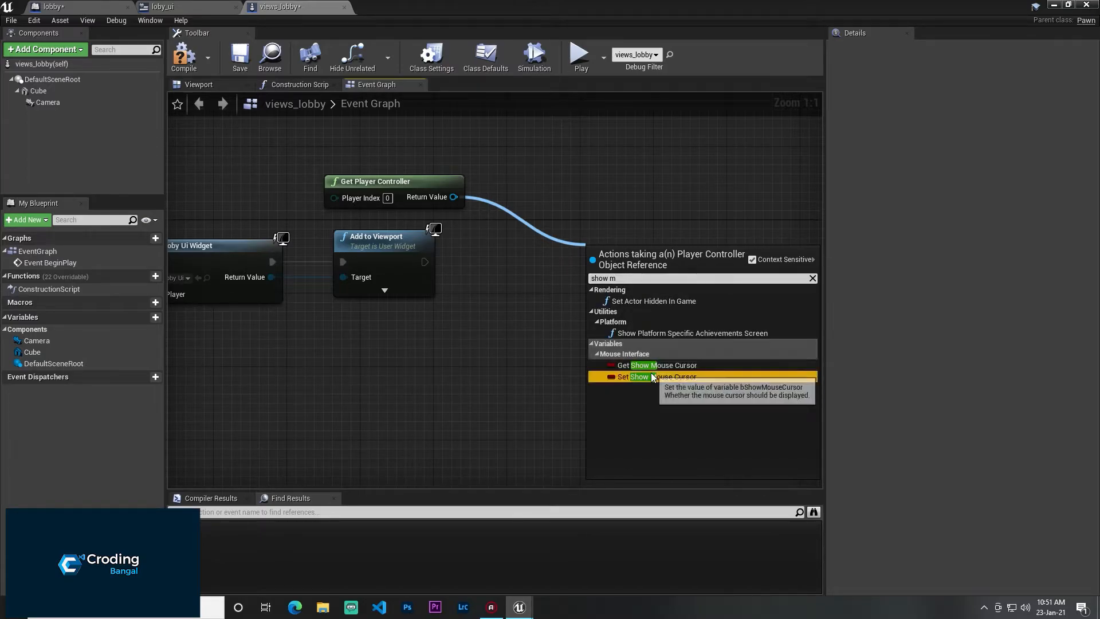
left_click(653, 377)
left_click(679, 279)
left_click(182, 56)
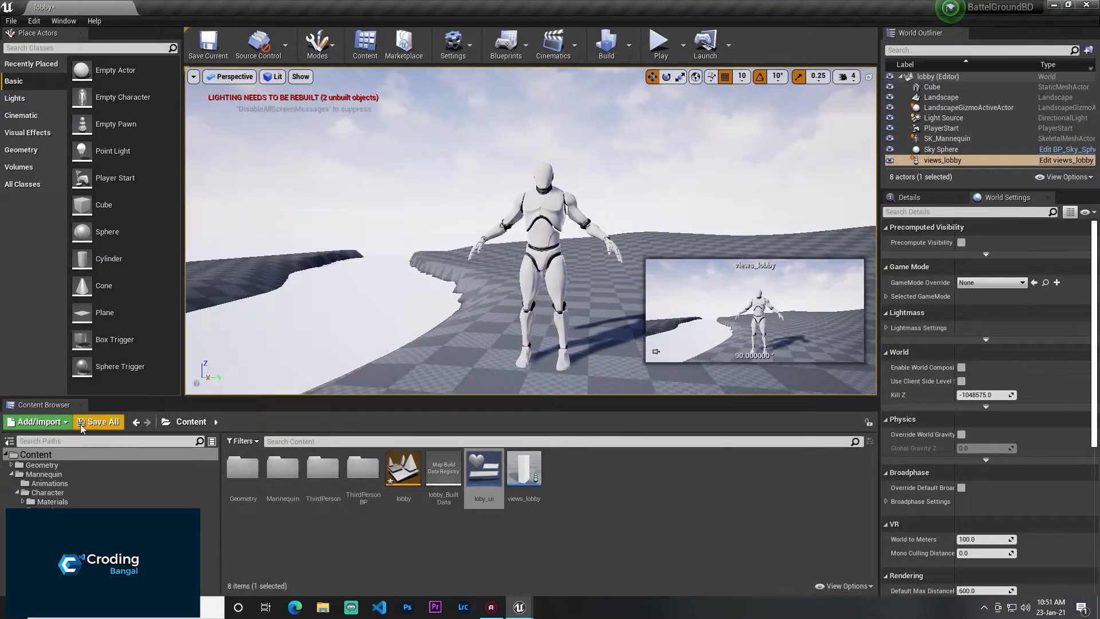
- Save all modified content and test play the lobby level with the mouse cursor setting
key("ctrl+shift+s")
left_click(665, 409)
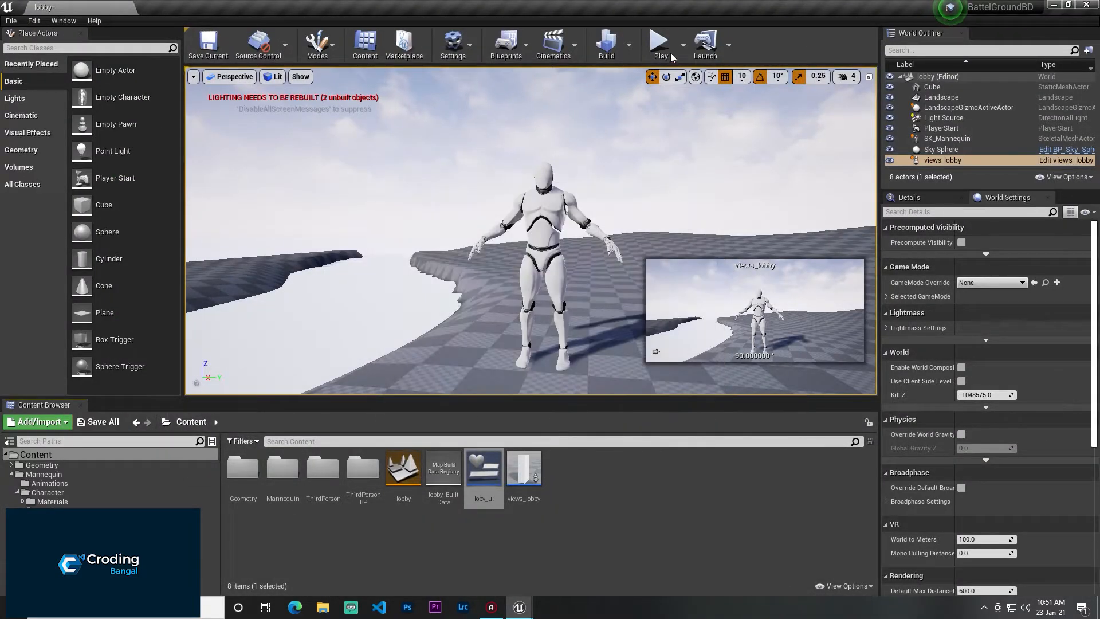
key("alt+p")
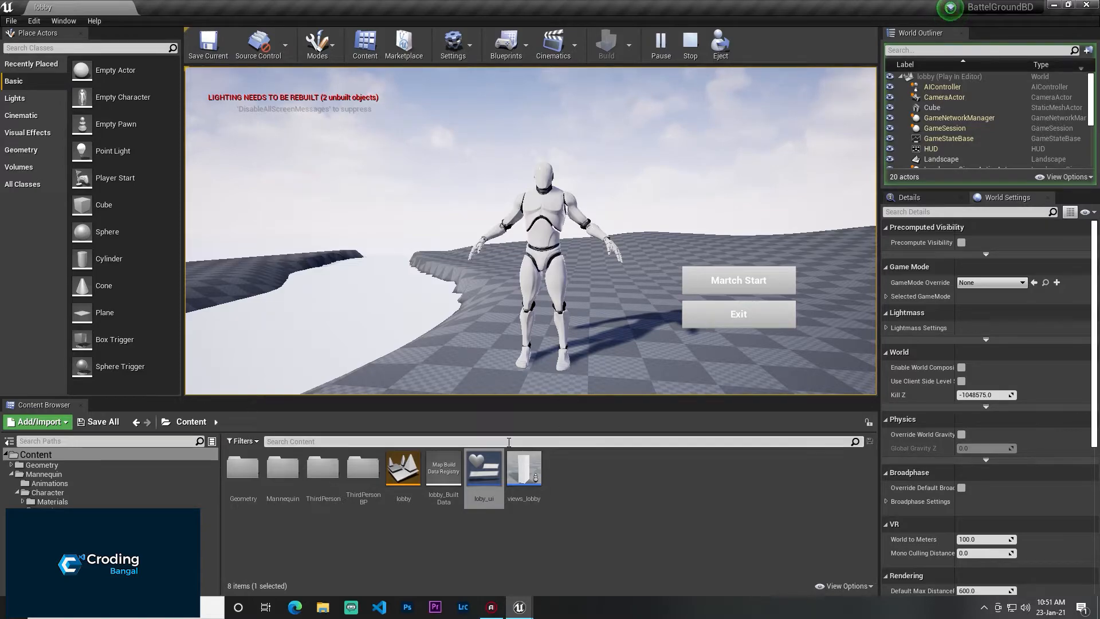
- Reopen the loby_ui widget and add an On Clicked event for the Exit button
double_click(490, 482)
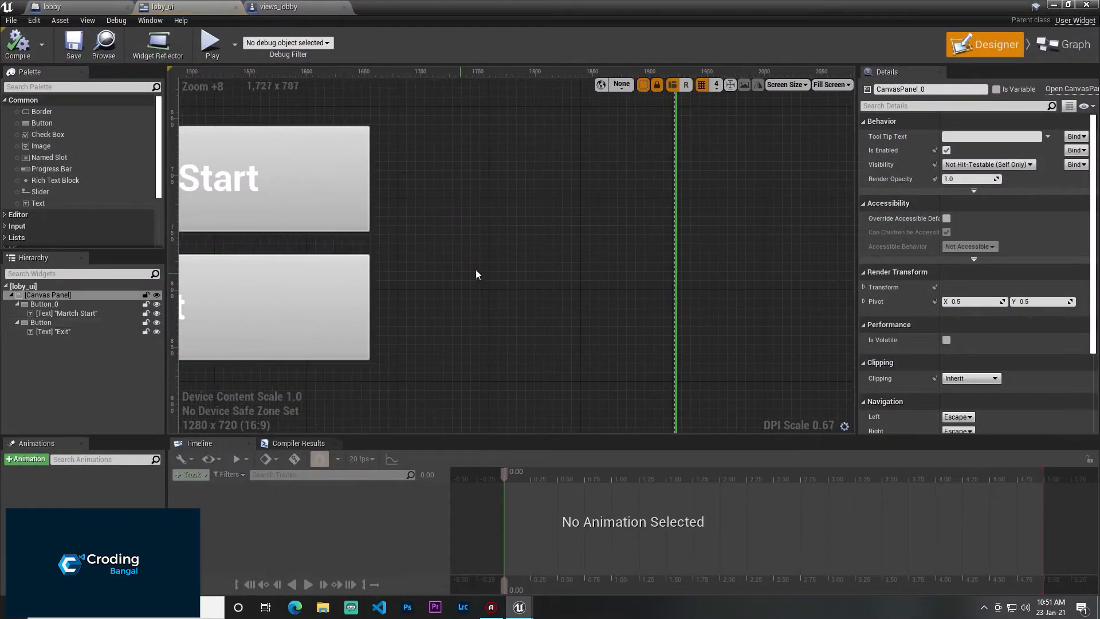
left_click(290, 289)
scroll(974, 287, "down", 10)
scroll(968, 378, "down", 2)
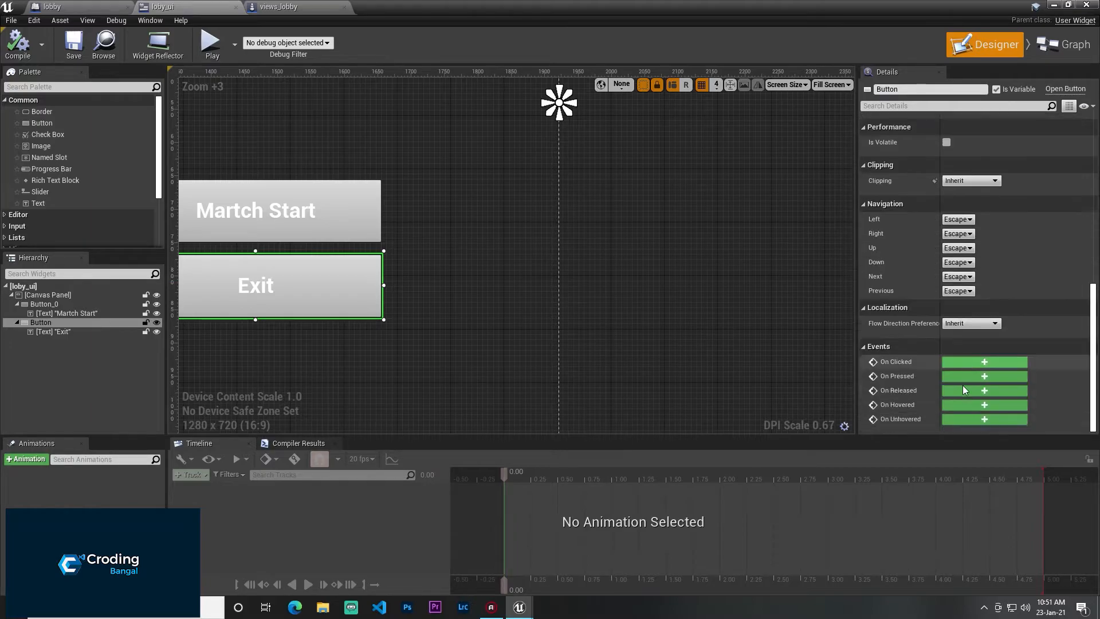
left_click(986, 362)
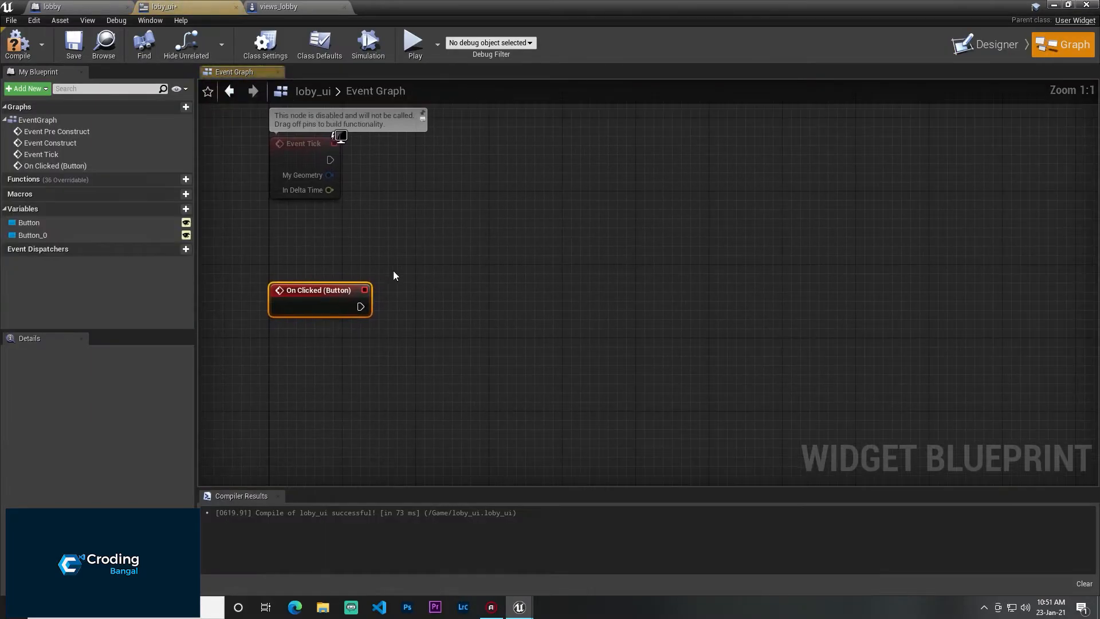
- Connect a Quit Game node to the Exit button's On Clicked event, then compile and save loby_ui
left_click_drag(360, 306, 464, 294)
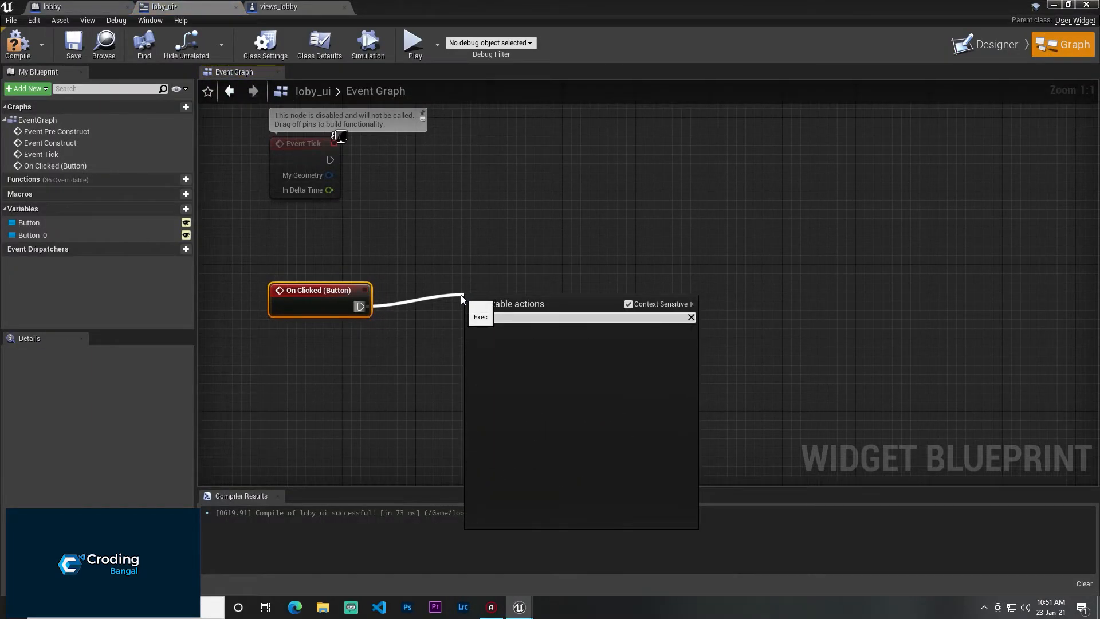
type("quit")
key("Return")
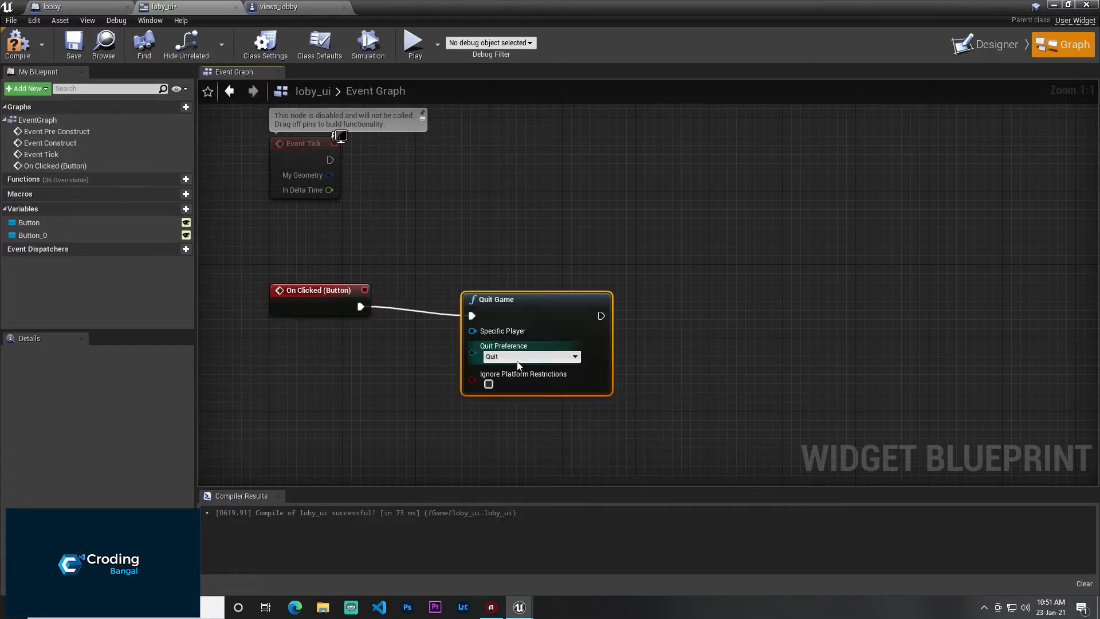
left_click(17, 45)
left_click(81, 49)
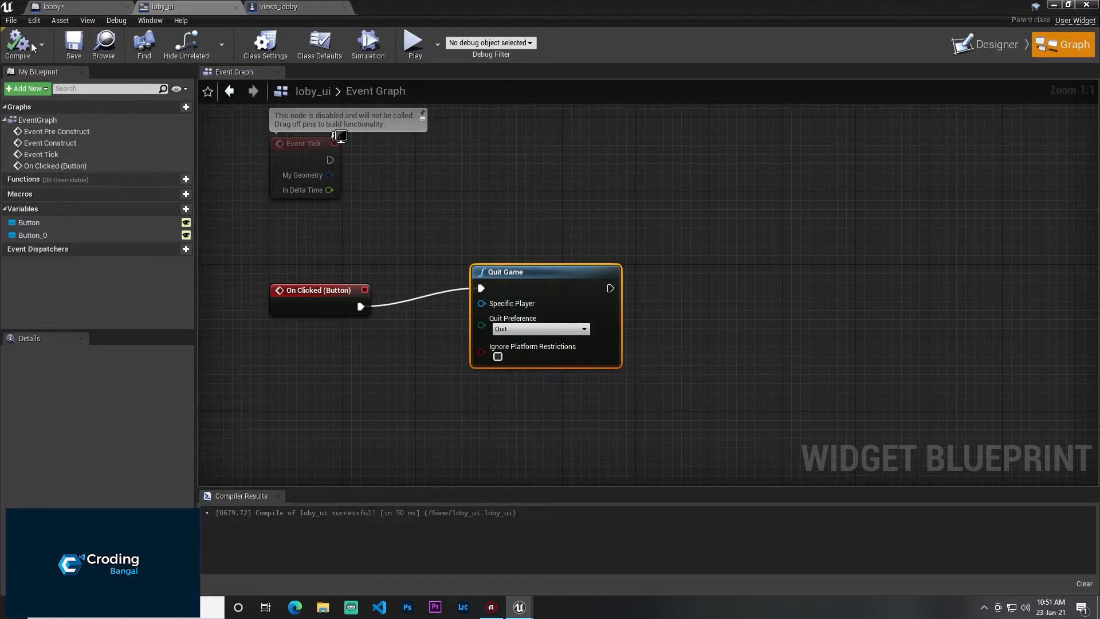
- Return to the widget designer and add an On Clicked event for the Martch Start button
left_click(985, 45)
scroll(466, 216, "up", 3)
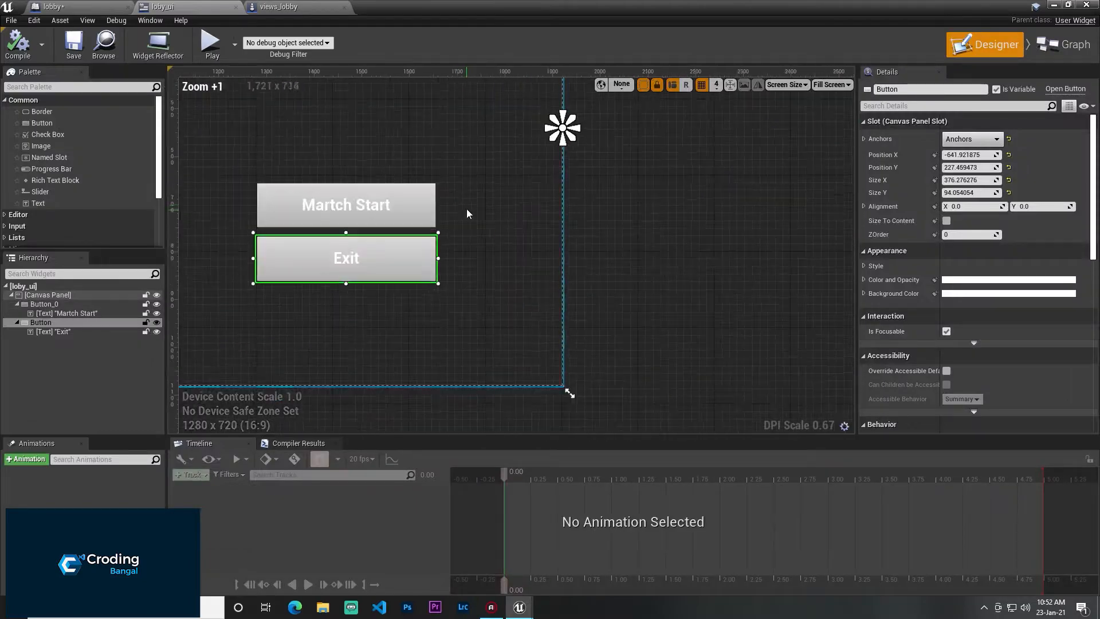
left_click(413, 209)
scroll(1047, 271, "down", 10)
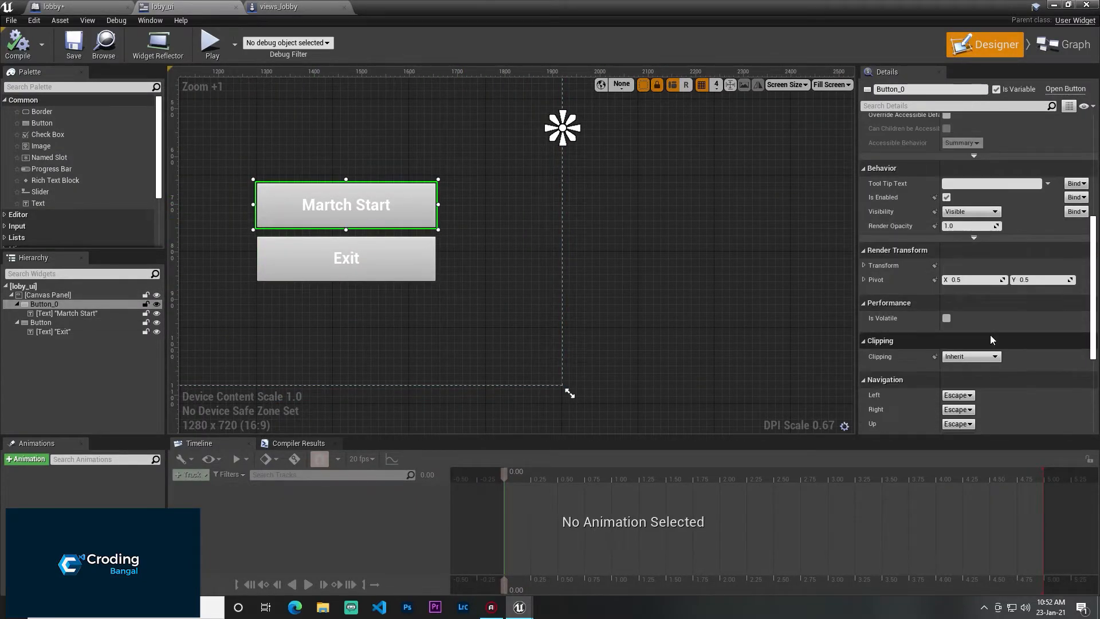
left_click(974, 361)
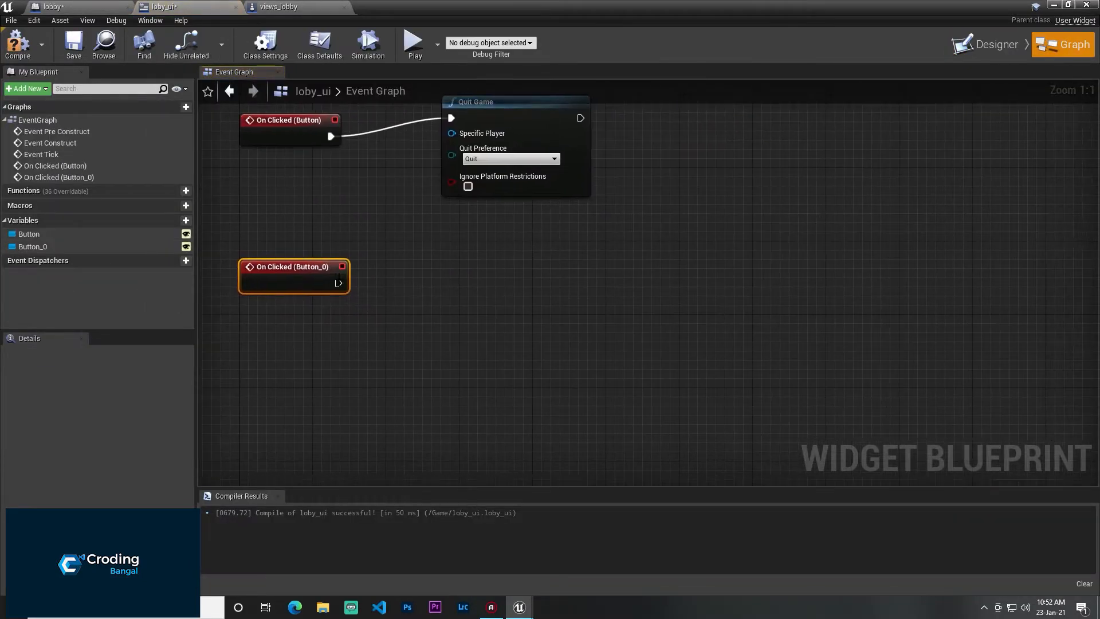
- Add an Open Level node to the Martch Start button's On Clicked event and arrange it beside the event
left_click_drag(387, 259, 384, 256)
type("ope")
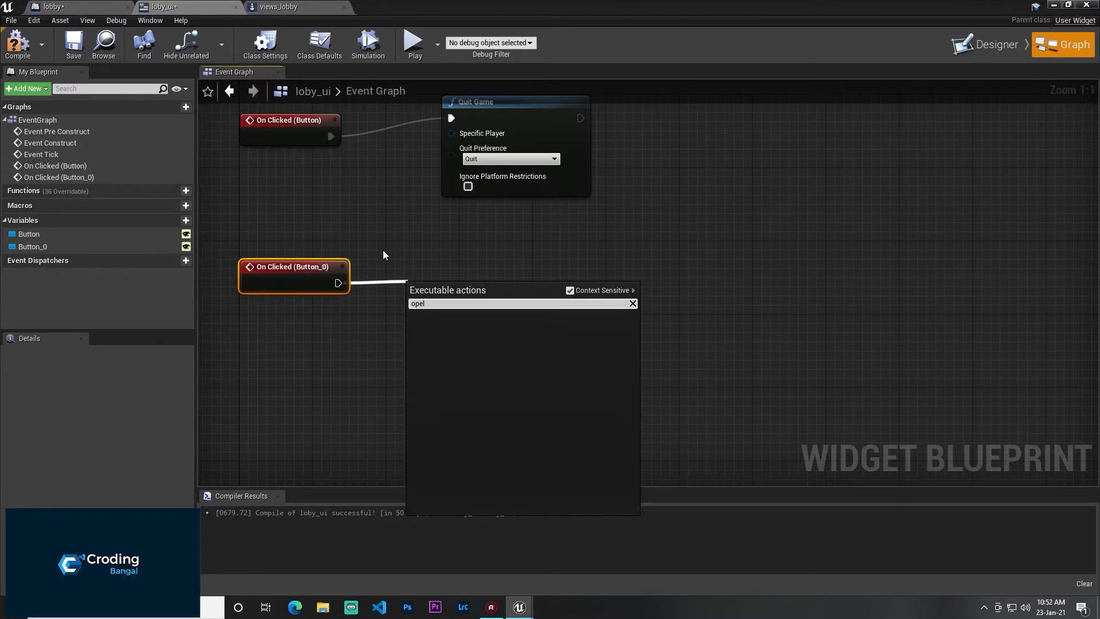
left_click(468, 326)
left_click_drag(482, 295, 530, 277)
right_click_drag(532, 201, 523, 275)
left_click_drag(525, 202, 525, 219)
left_click(507, 364)
- Compile and save loby_ui, then save the modified lobby level from the level editor
left_click(11, 49)
left_click(74, 49)
left_click(997, 46)
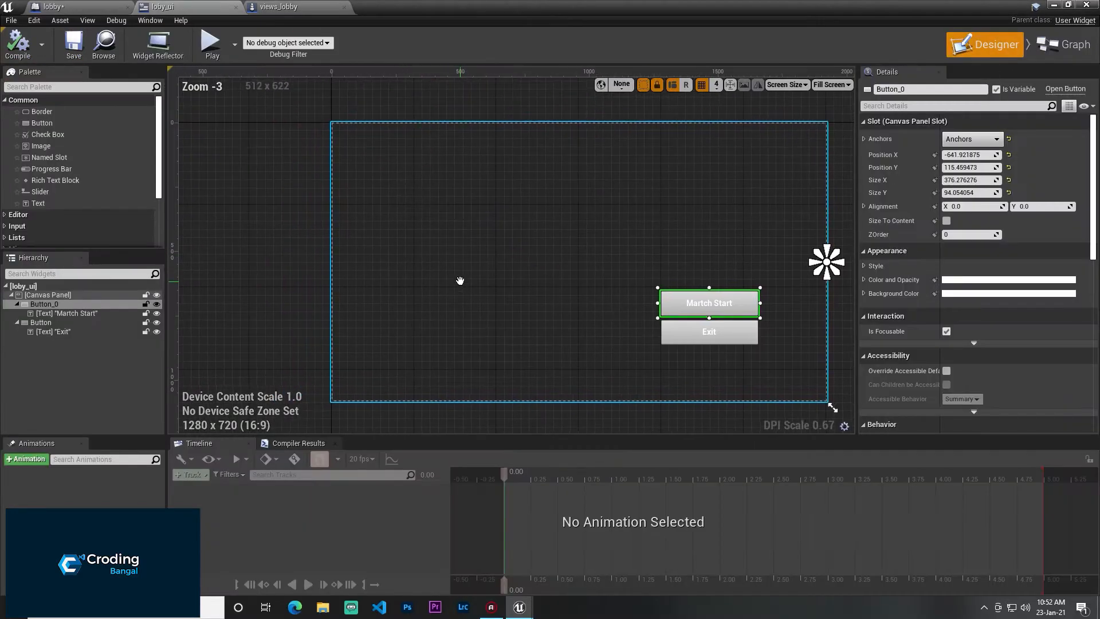
left_click(1055, 5)
left_click(102, 423)
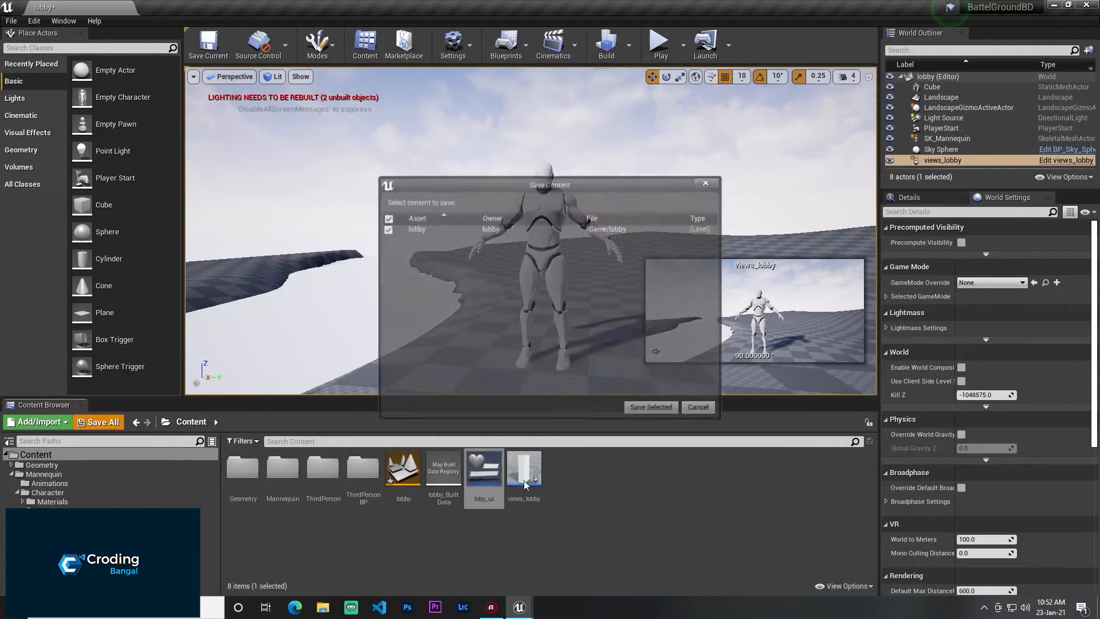
left_click(648, 406)
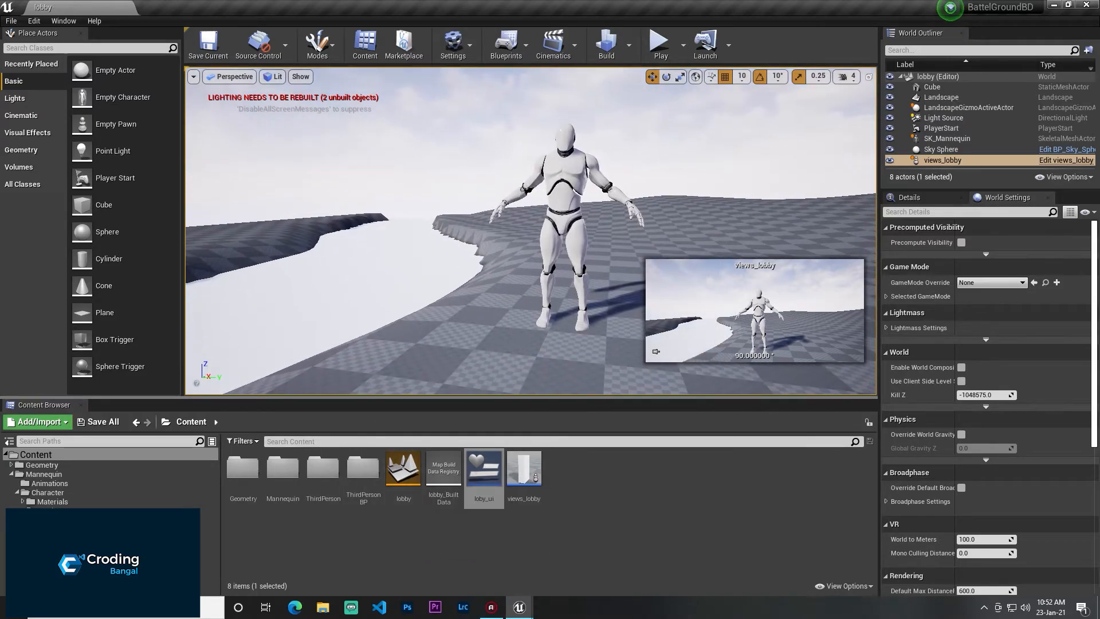
- Set both the Editor Startup Map and the Game Default Map to lobby in the project's Maps & Modes settings
left_click(452, 44)
left_click(486, 90)
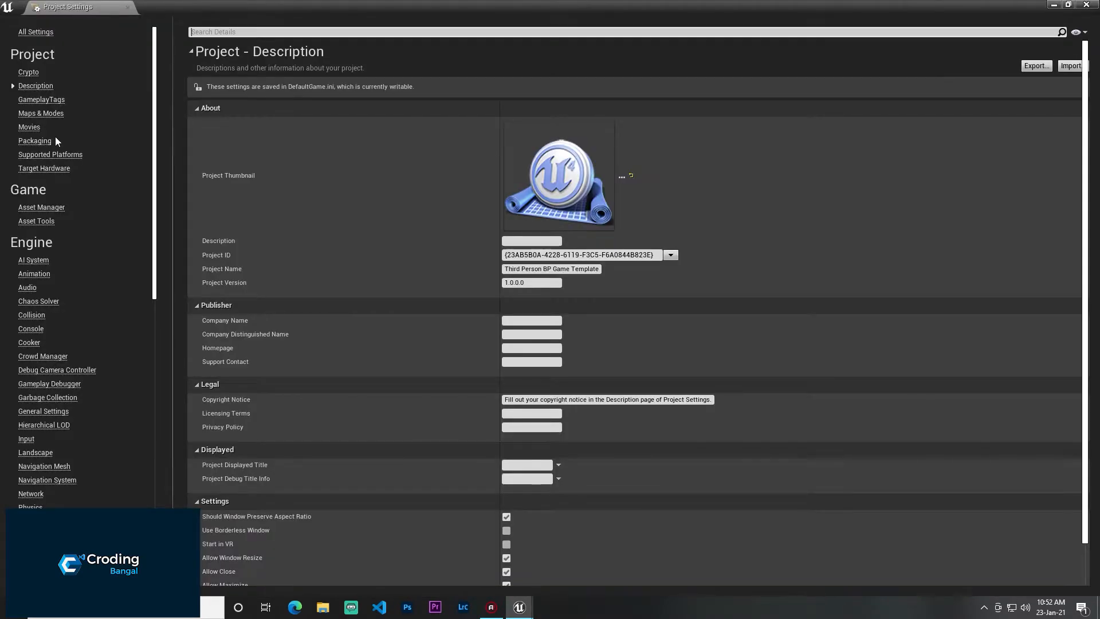
left_click(41, 113)
left_click(597, 186)
left_click(579, 329)
left_click(582, 232)
left_click(576, 362)
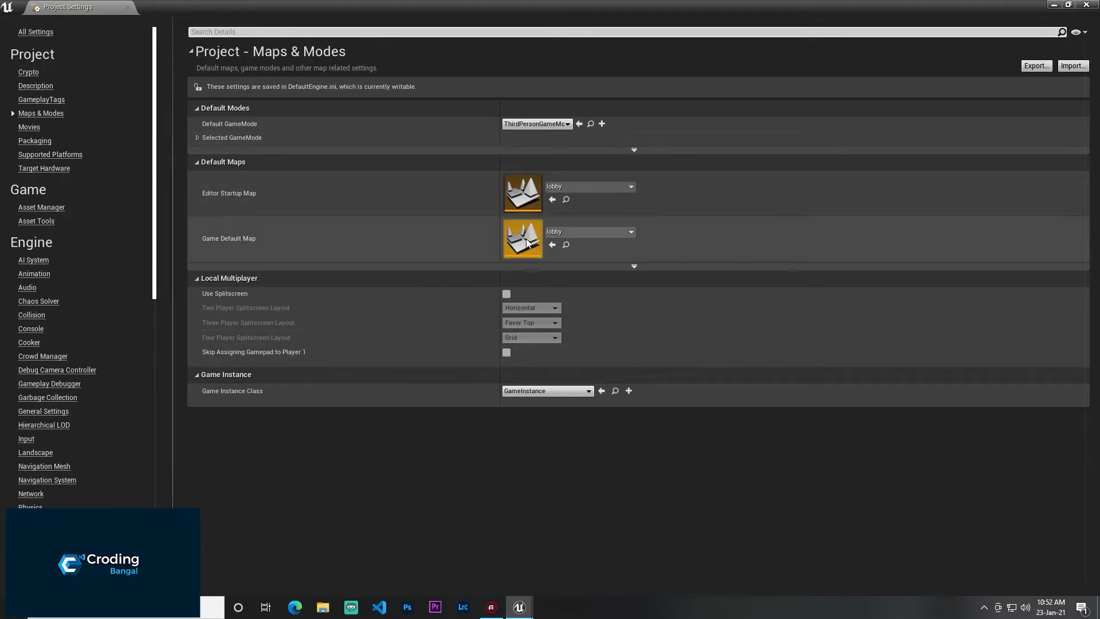
left_click(1054, 5)
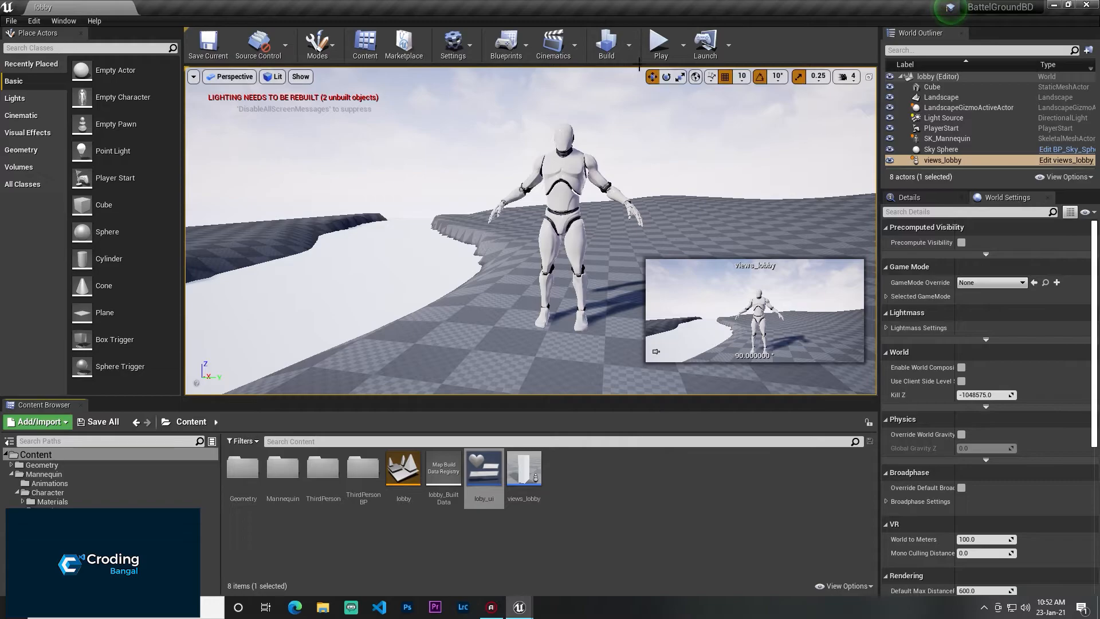
- Play the lobby level in the editor to test the Martch Start button, and play it again to test Exit
left_click(660, 43)
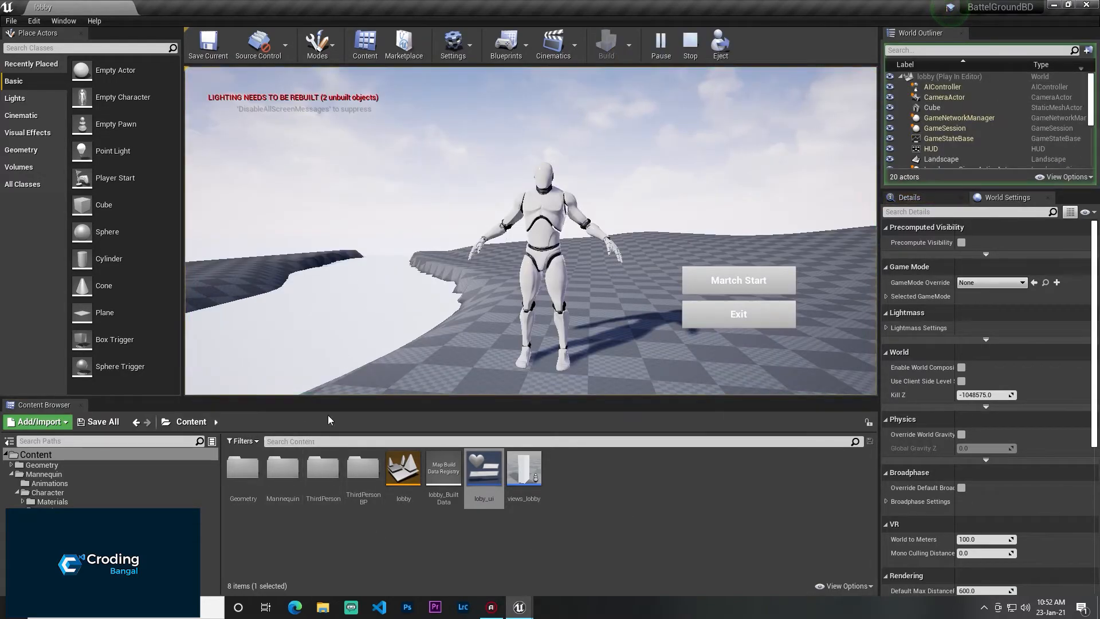
left_click(403, 471)
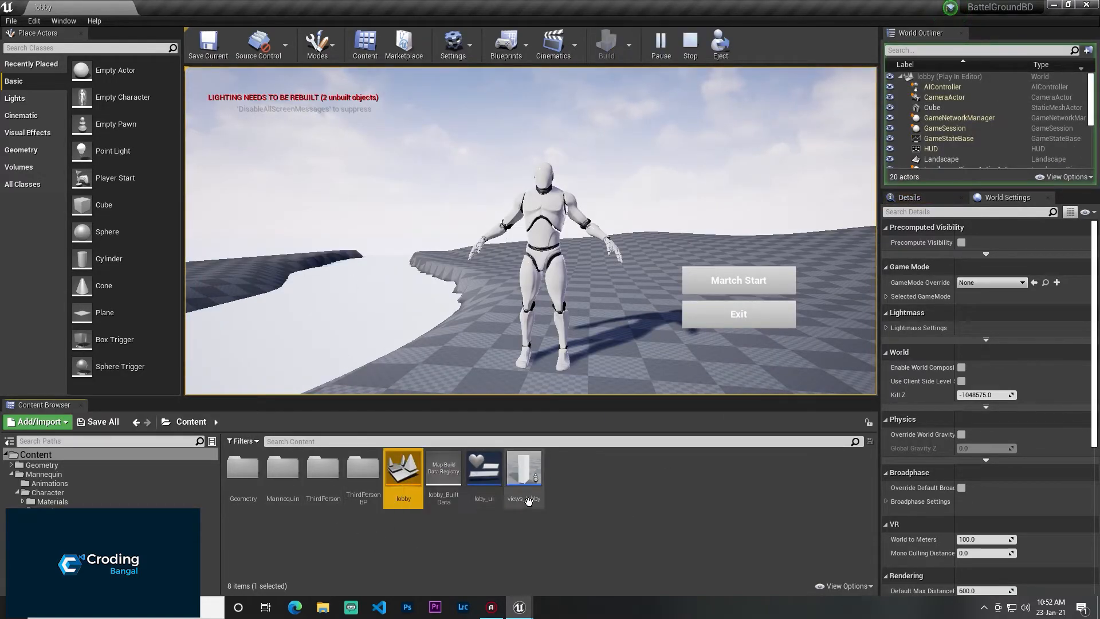
left_click(714, 304)
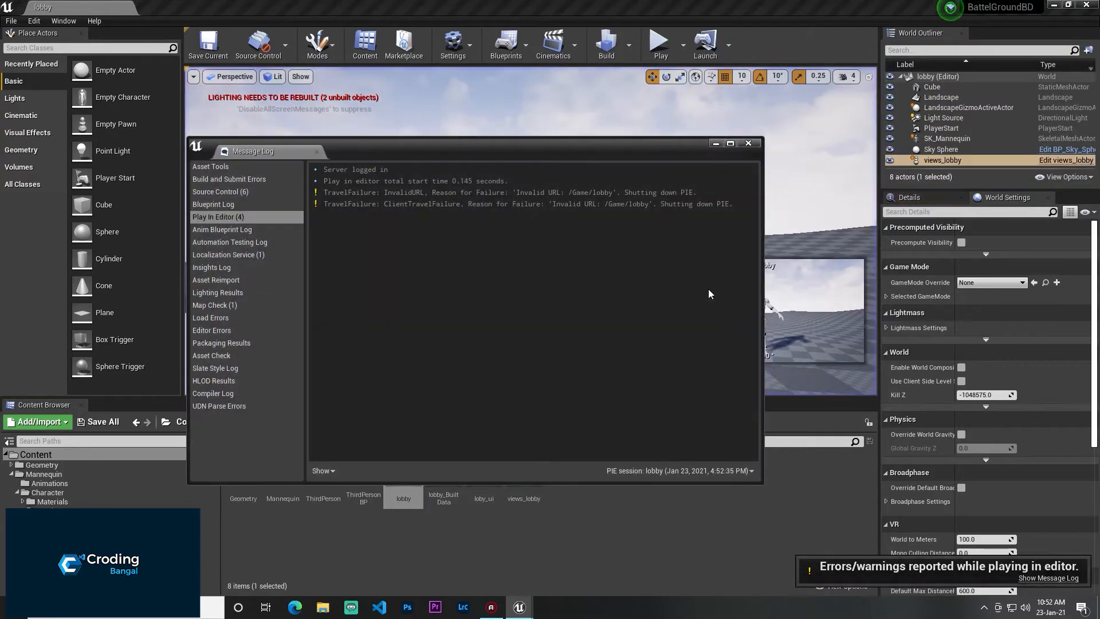
left_click(754, 140)
left_click(642, 89)
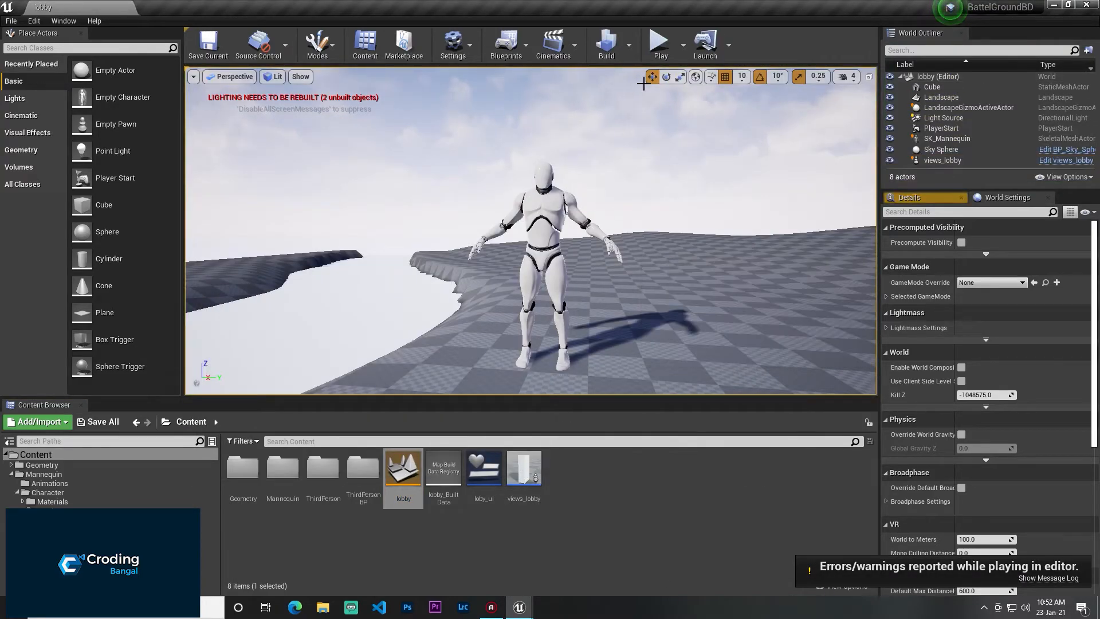
left_click(659, 43)
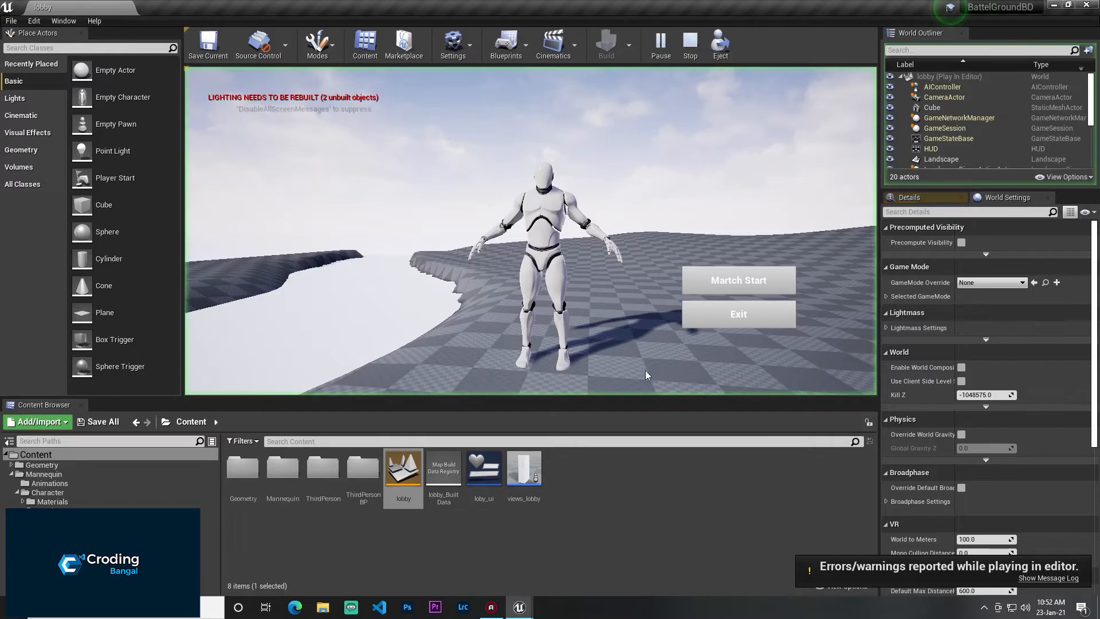
left_click(724, 313)
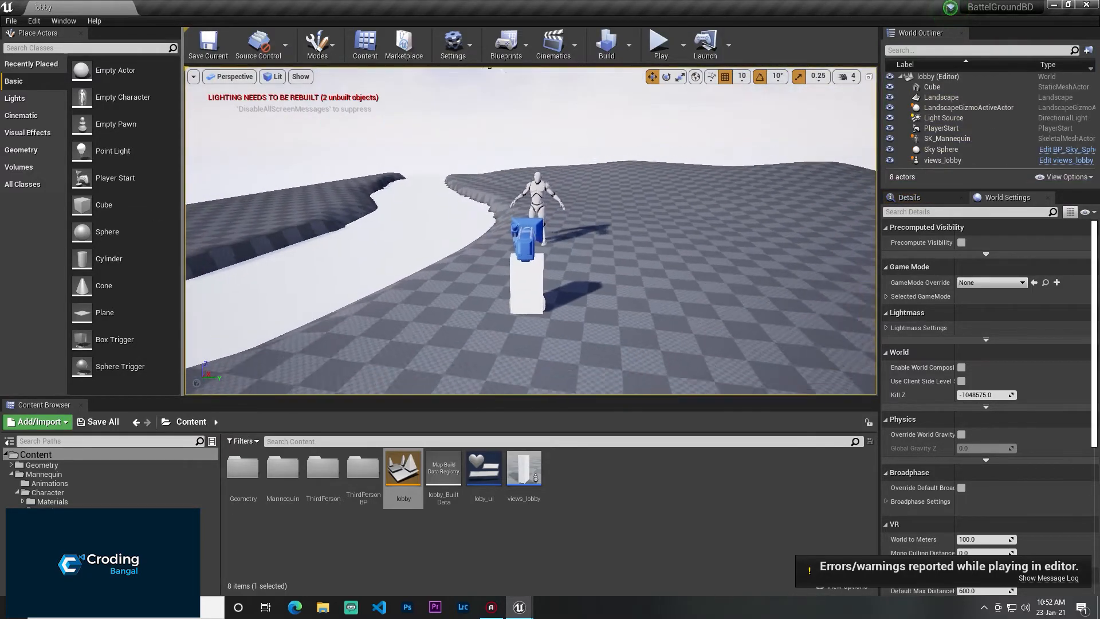
- Open loby_ui and add a Text widget near the canvas's lower-left corner, at about X 72, Y 988
right_click_drag(723, 313, 803, 415)
right_click(738, 229)
right_click_drag(602, 231, 445, 496)
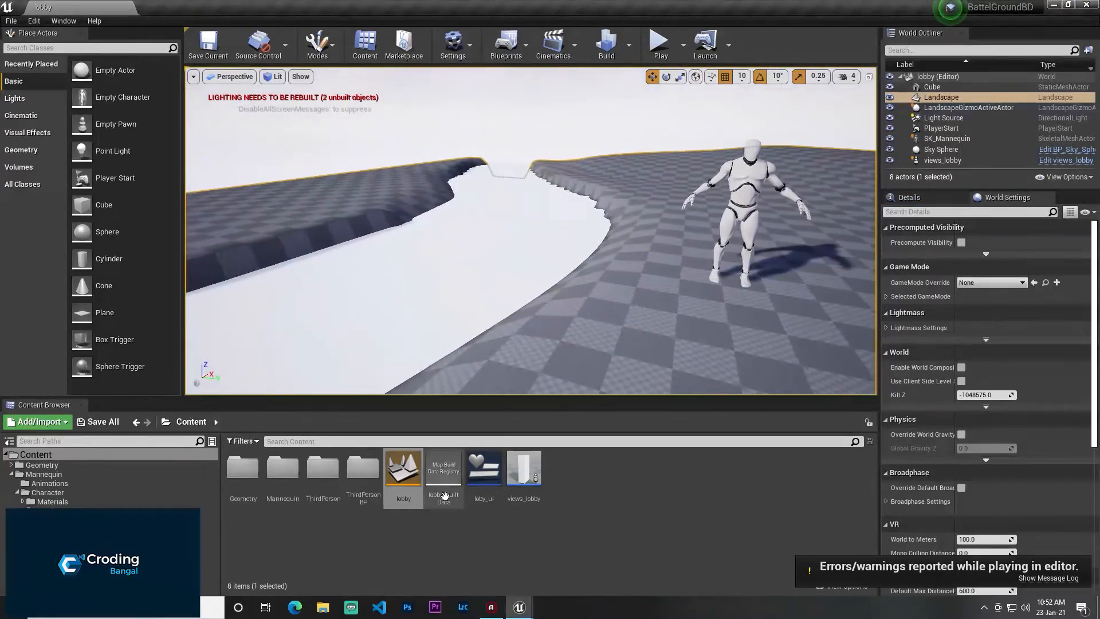
double_click(476, 465)
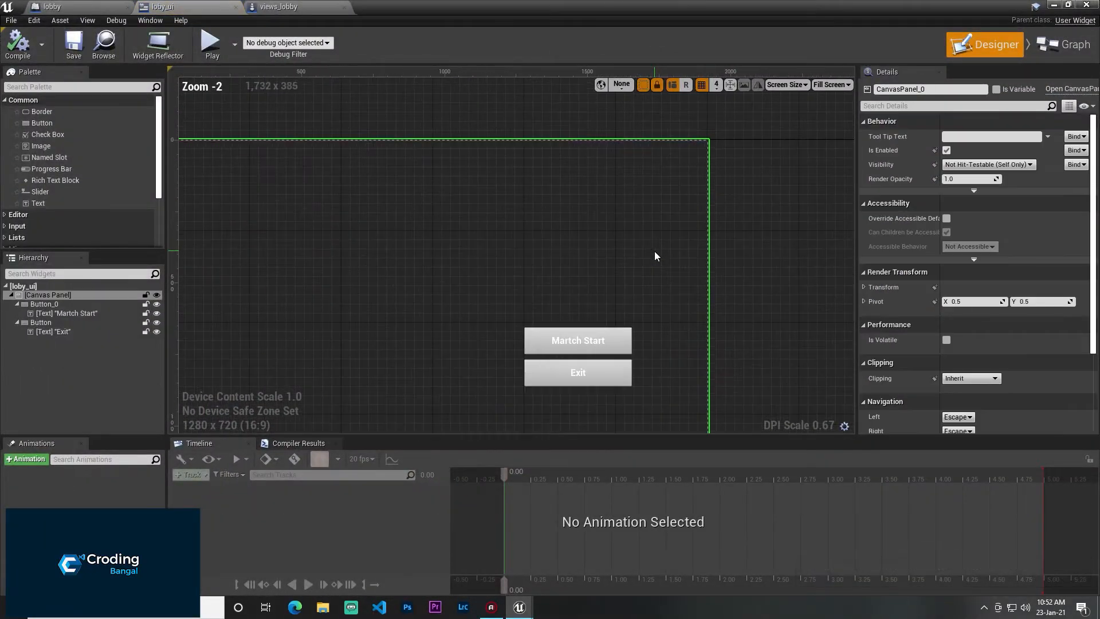
scroll(655, 256, "up", 4)
left_click(504, 281)
left_click(519, 231)
left_click(510, 245)
left_click(506, 284)
right_click_drag(414, 266, 726, 243)
scroll(726, 244, "down", 4)
right_click_drag(430, 240, 451, 192)
scroll(450, 195, "up", 4)
left_click_drag(67, 204, 487, 293)
- Set the new text widget's content to "Made in Bangladesh"
key("BackSpace")
key("BackSpace")
key("BackSpace")
key("BackSpace")
key("BackSpace")
key("BackSpace")
key("BackSpace")
key("BackSpace")
key("BackSpace")
type("0Made")
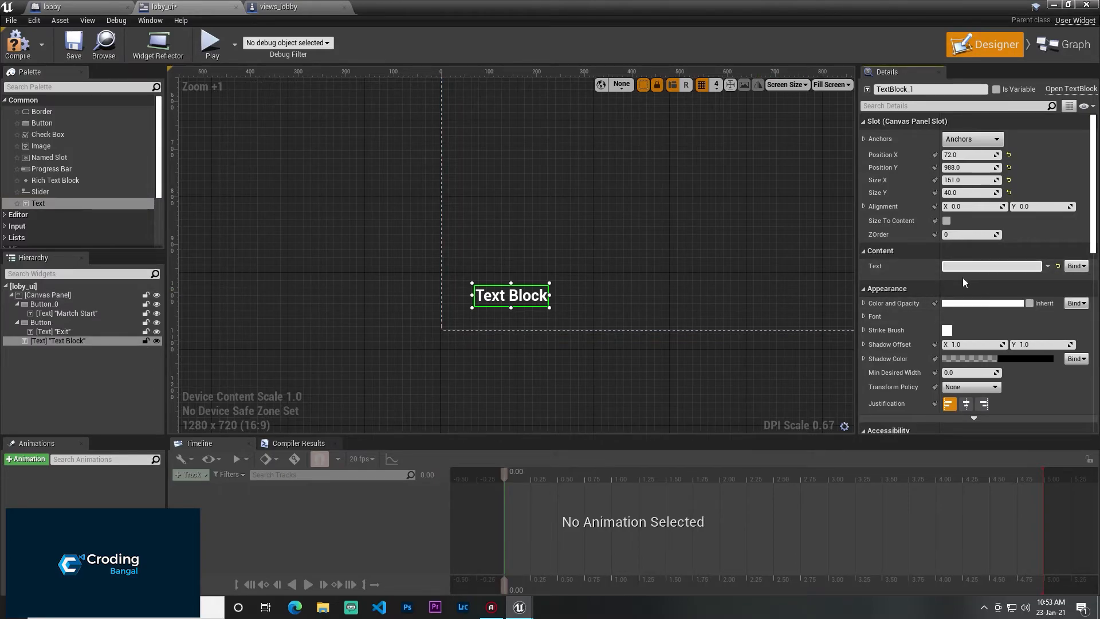
type("Made in Banglad")
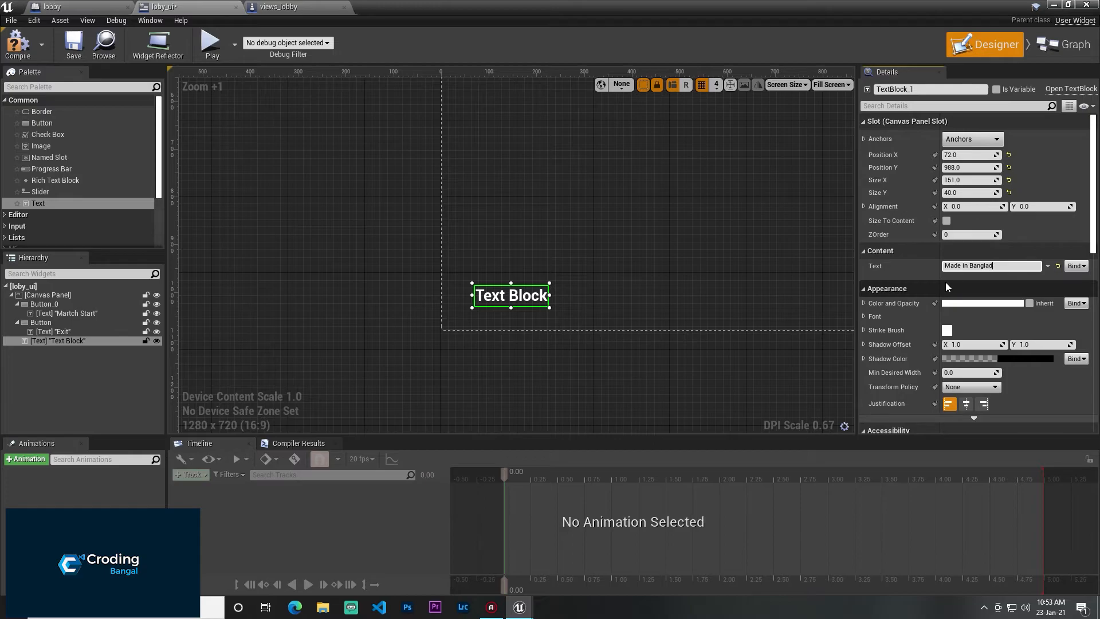
type("esh")
key("Return")
- Widen the Made in Bangladesh text block to about 309 and anchor it to the canvas's bottom-left corner
scroll(618, 273, "up", 3)
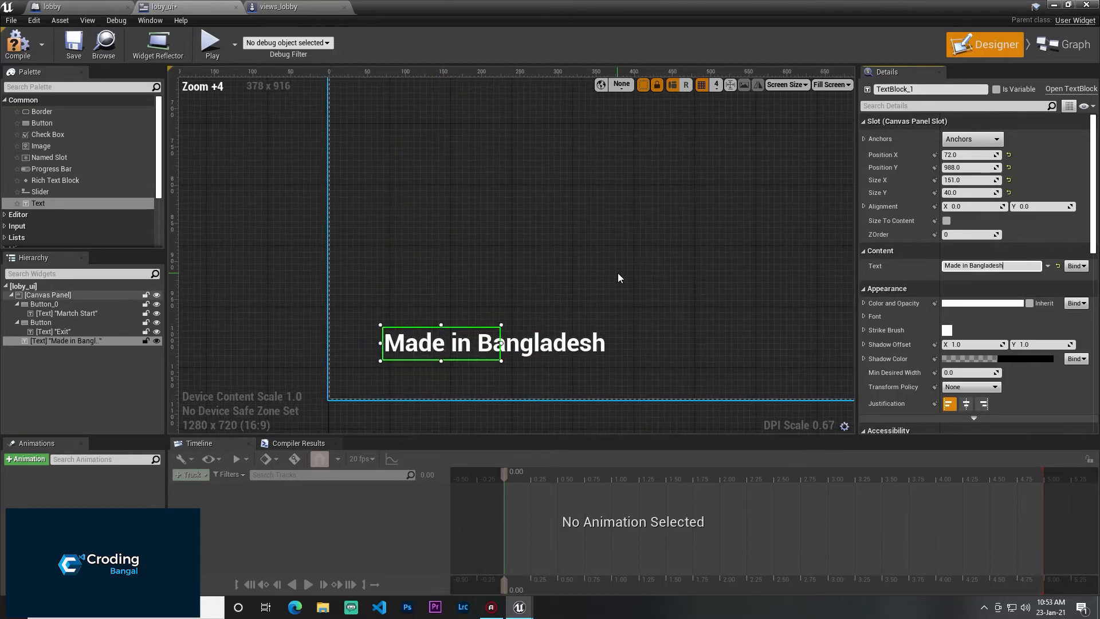
left_click_drag(645, 347, 622, 347)
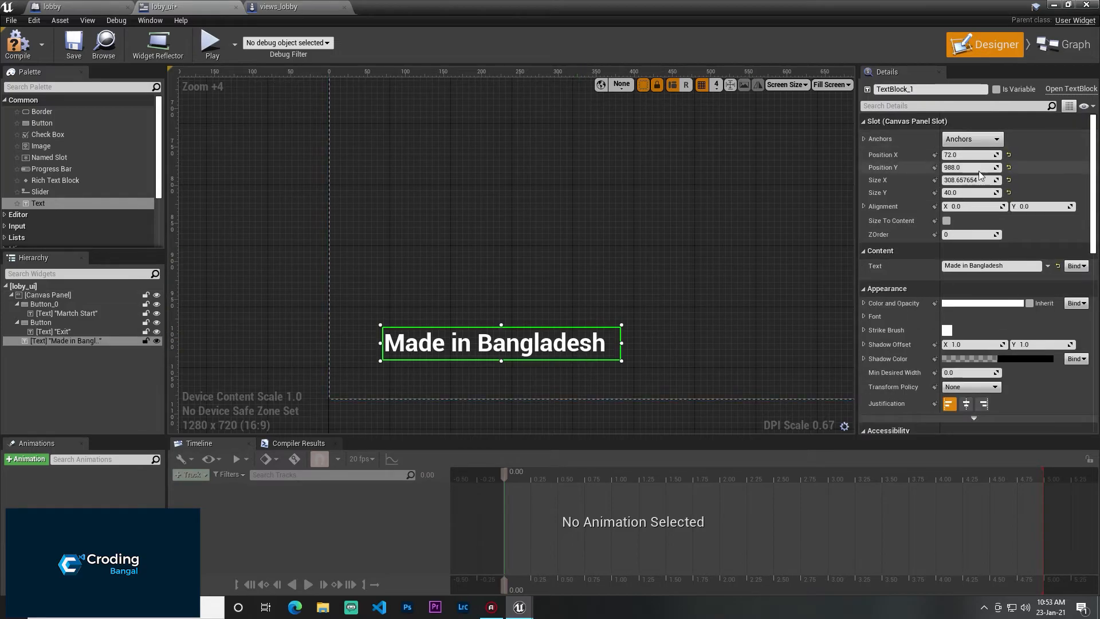
left_click(973, 138)
left_click(958, 252)
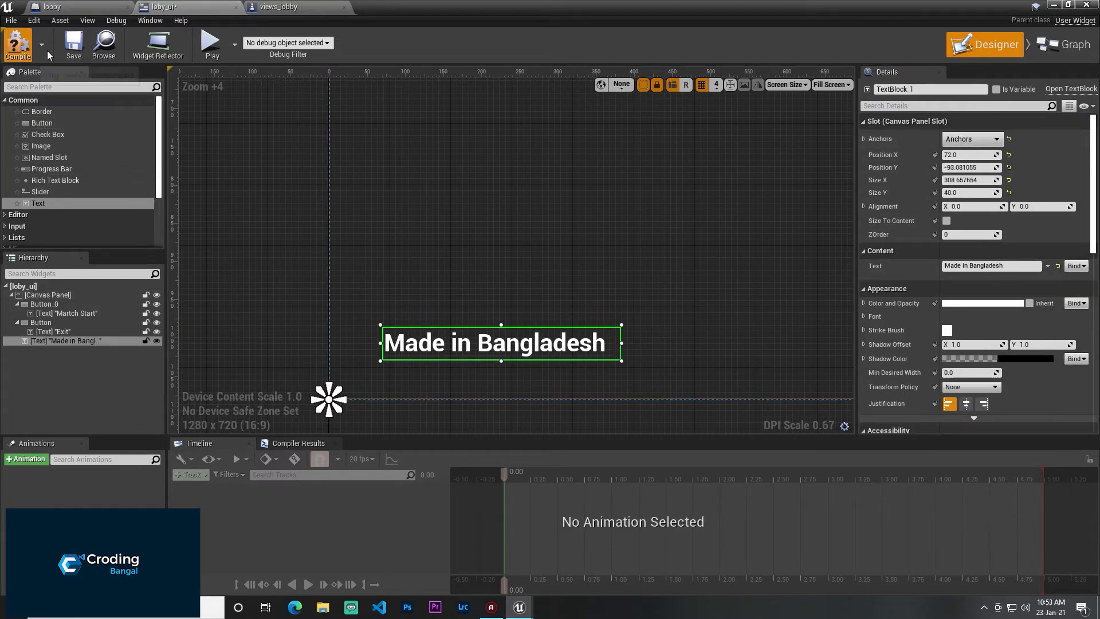
- Compile and save loby_ui, and save the modified lobby level from the level editor
left_click(29, 51)
left_click(73, 46)
left_click(1053, 5)
left_click(98, 423)
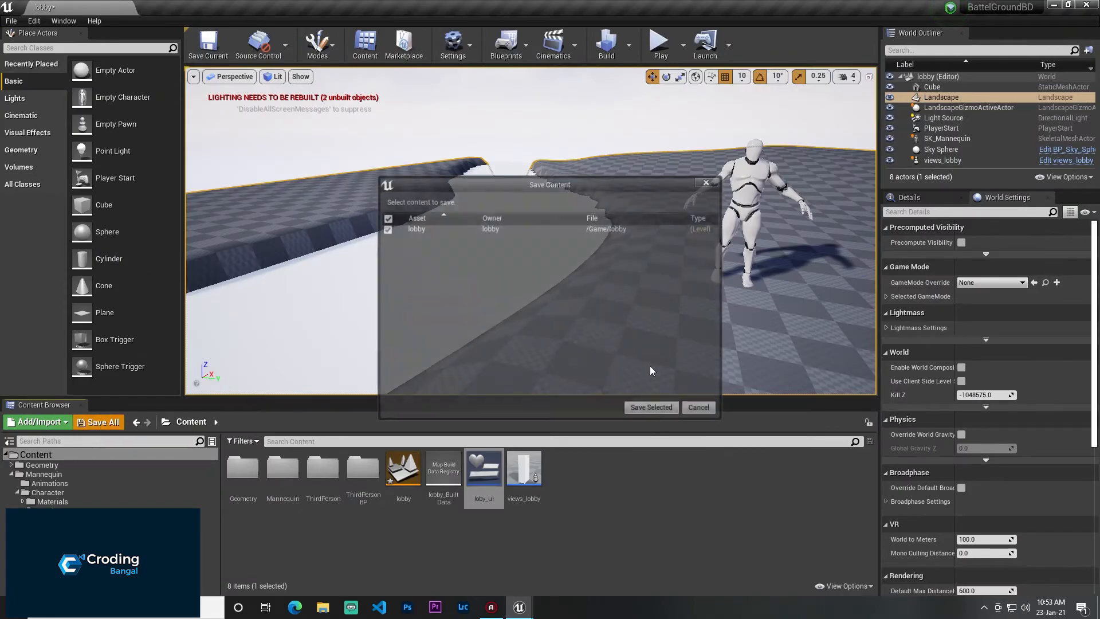
left_click(651, 407)
- Play the lobby level to check the Made in Bangladesh text and try the Martch Start button
left_click(659, 45)
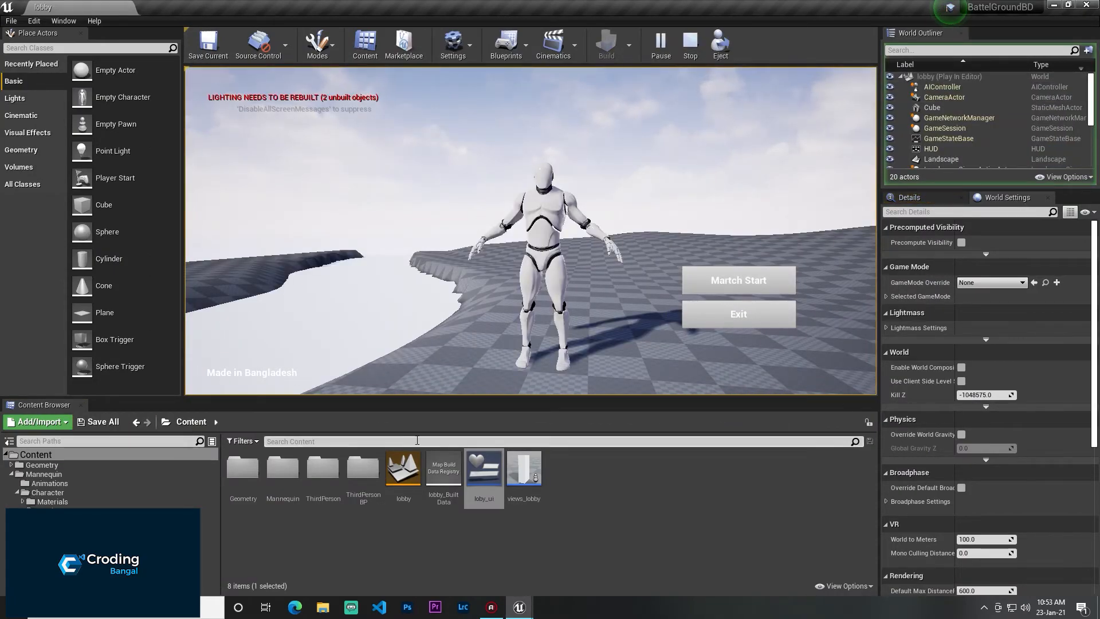
left_click(750, 293)
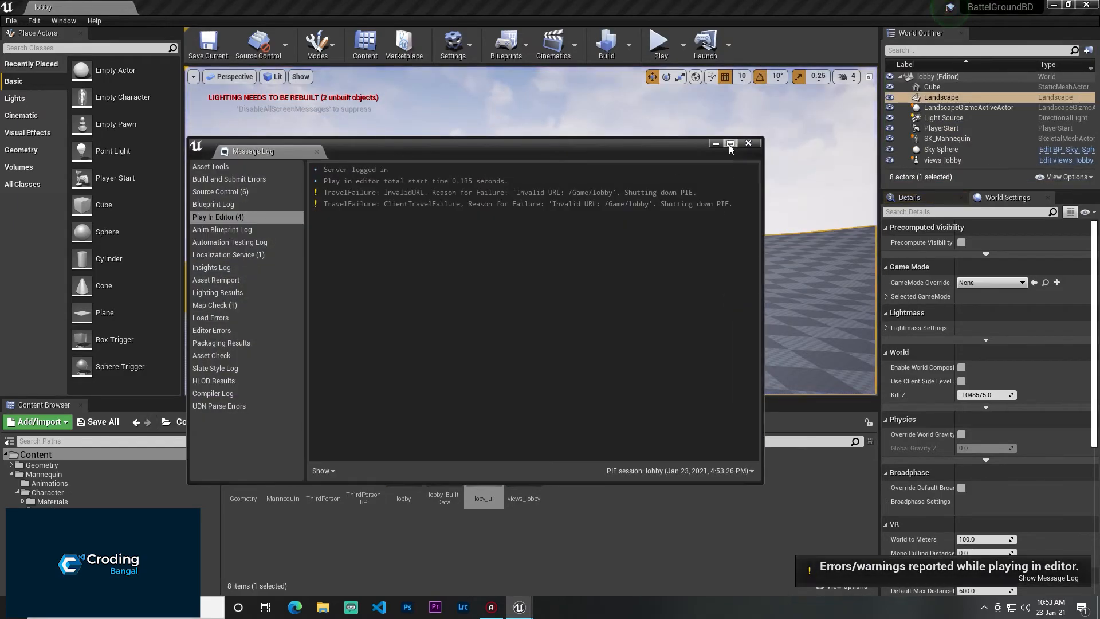
left_click(747, 143)
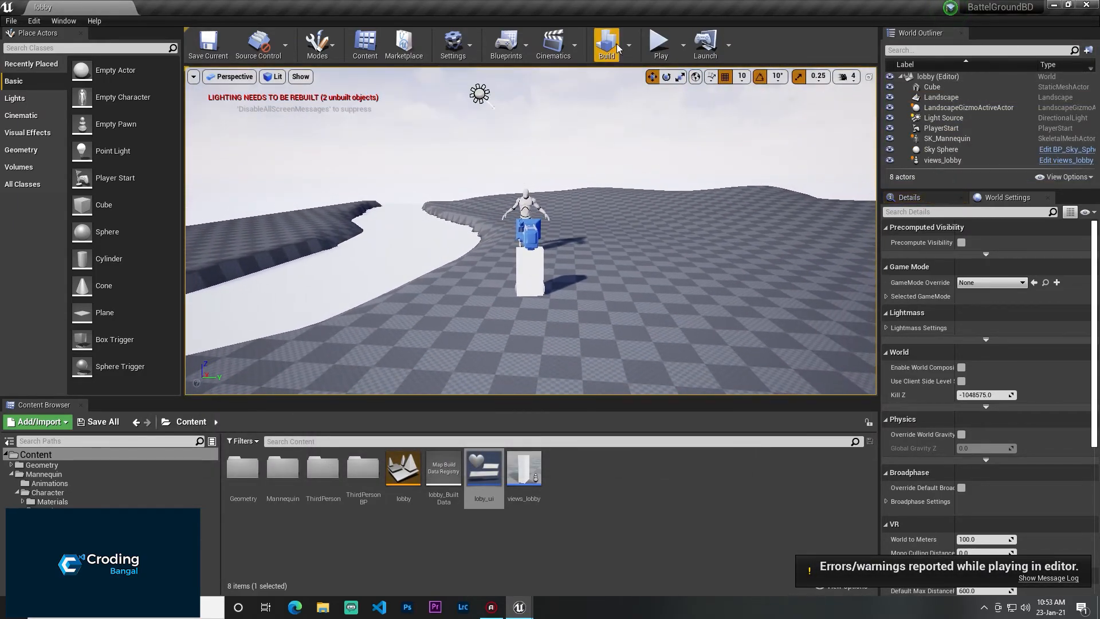
- Build the lobby level's lighting, dismiss the message log, and save lobby and lobby_BuiltData
left_click(607, 45)
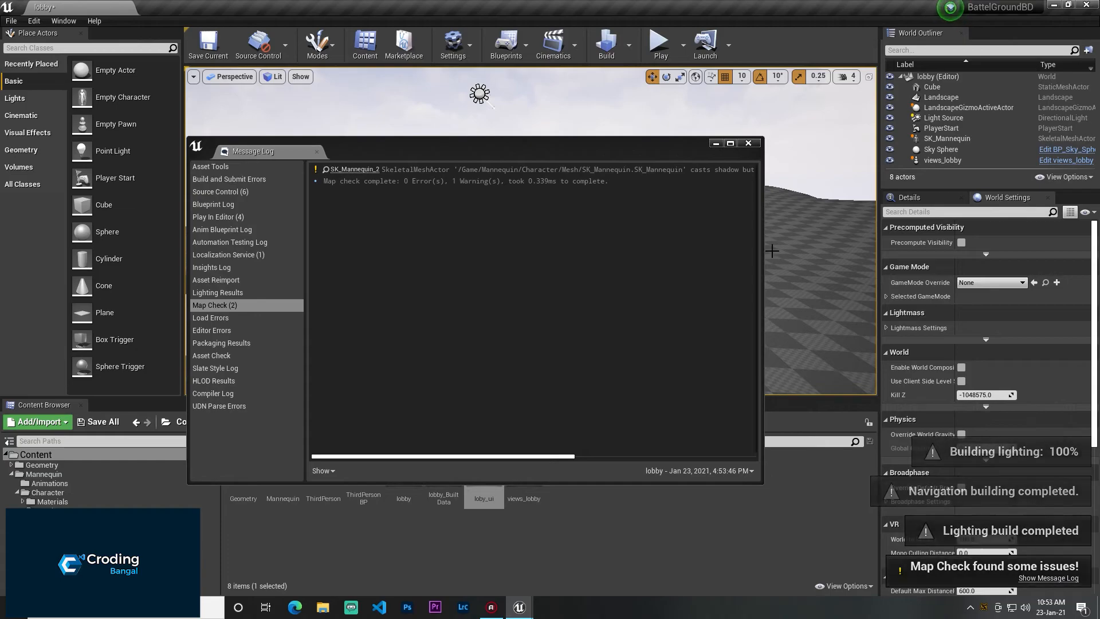
left_click(749, 142)
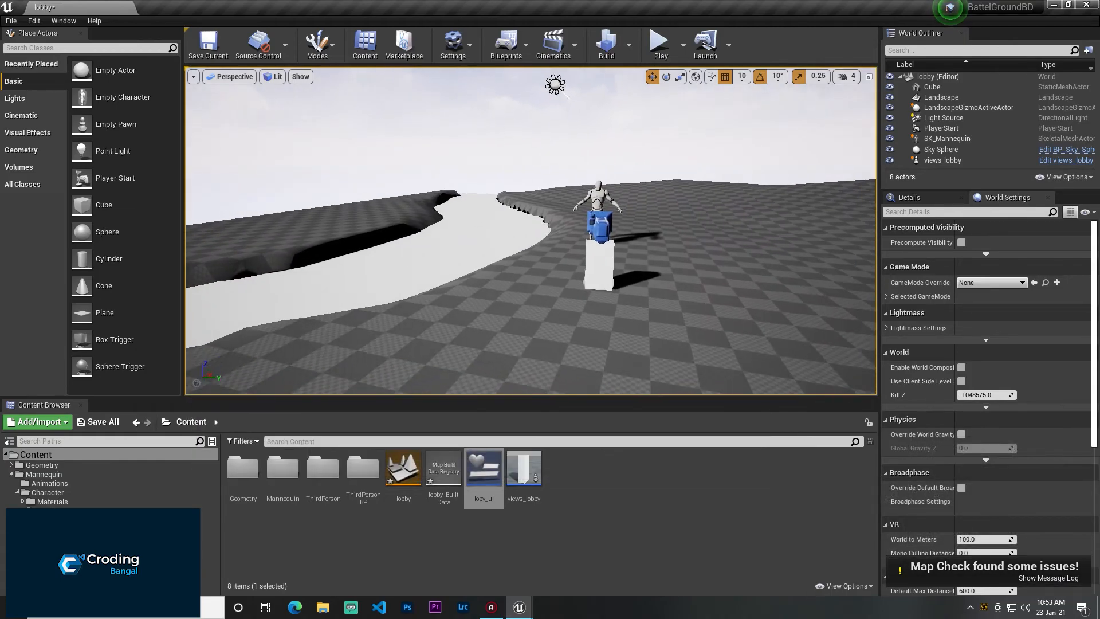
left_click(92, 422)
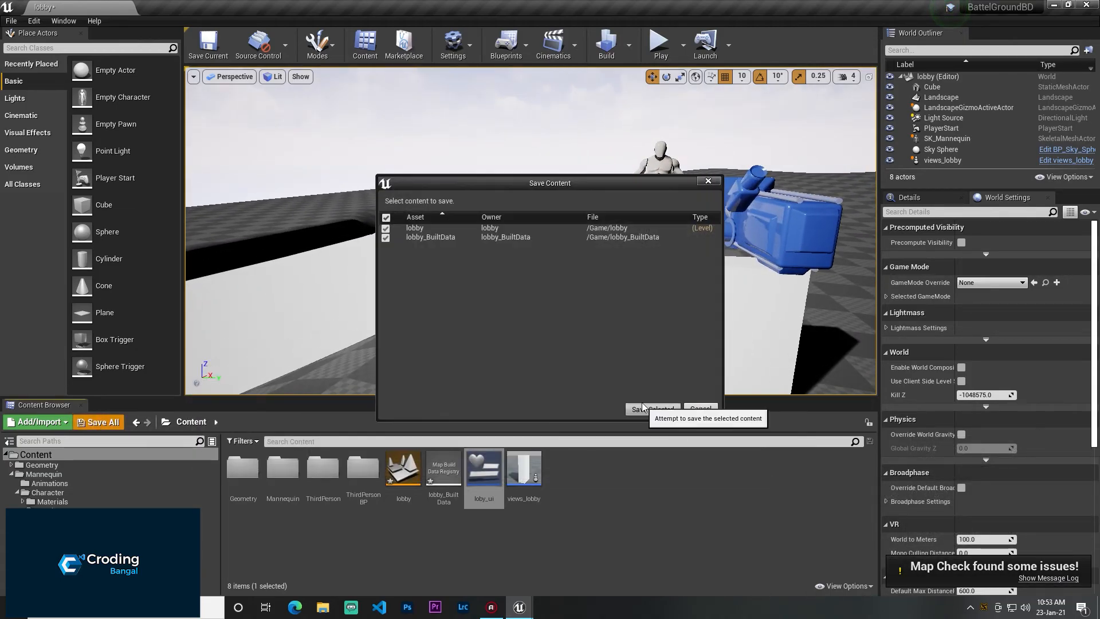
left_click(633, 409)
- Preview the lobby level with its rebuilt lighting in play mode and end the play session
left_click(660, 43)
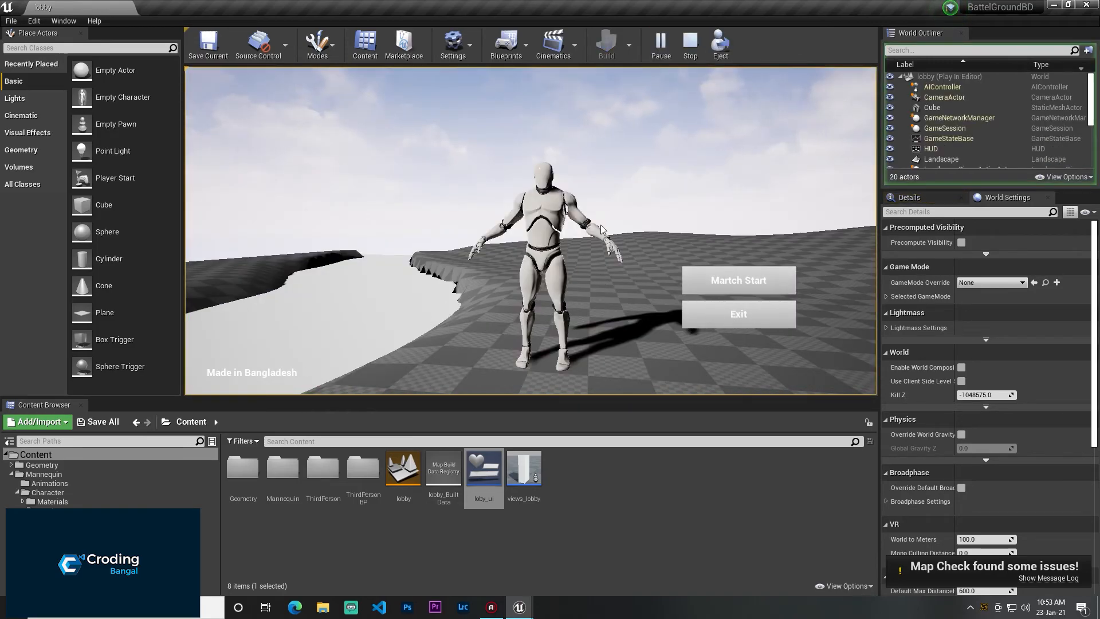
key("Escape")
mouse_move(584, 211)
right_mouse_down()
mouse_move(559, 258)
mouse_move(596, 212)
right_mouse_up()
key("s")
right_click_drag(514, 174, 596, 212)
key("w")
key("s")
key("s")
key("w")
key("a")
key("d")
key("a")
key("s")
key("a")
key("w")
key("s")
key("w")
key("s")
key("w")
key("d")
key("s")
key("a")
key("w")
key("d")
key("s")
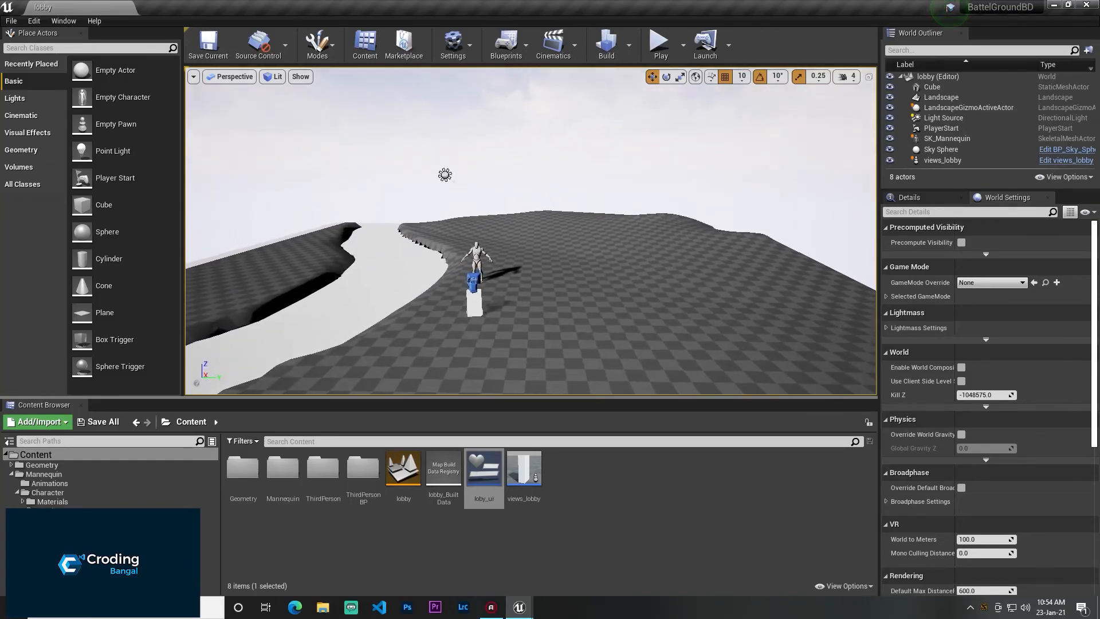
key("w")
key("d")
right_click_drag(557, 276, 516, 282)
key("s")
key("a")
right_click_drag(440, 293, 423, 309)
key("s")
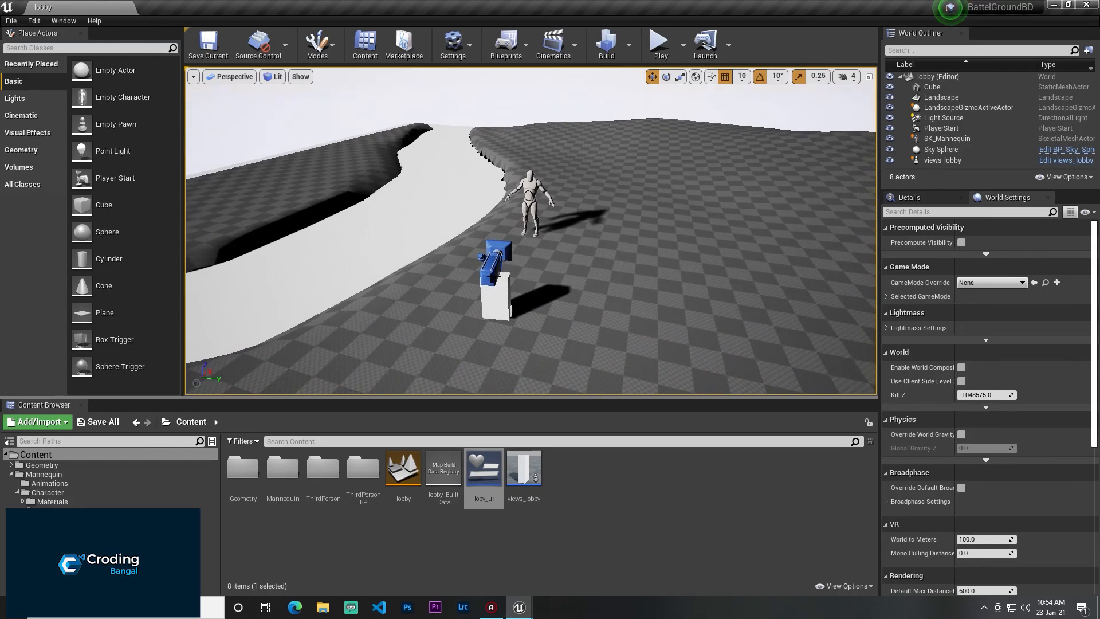